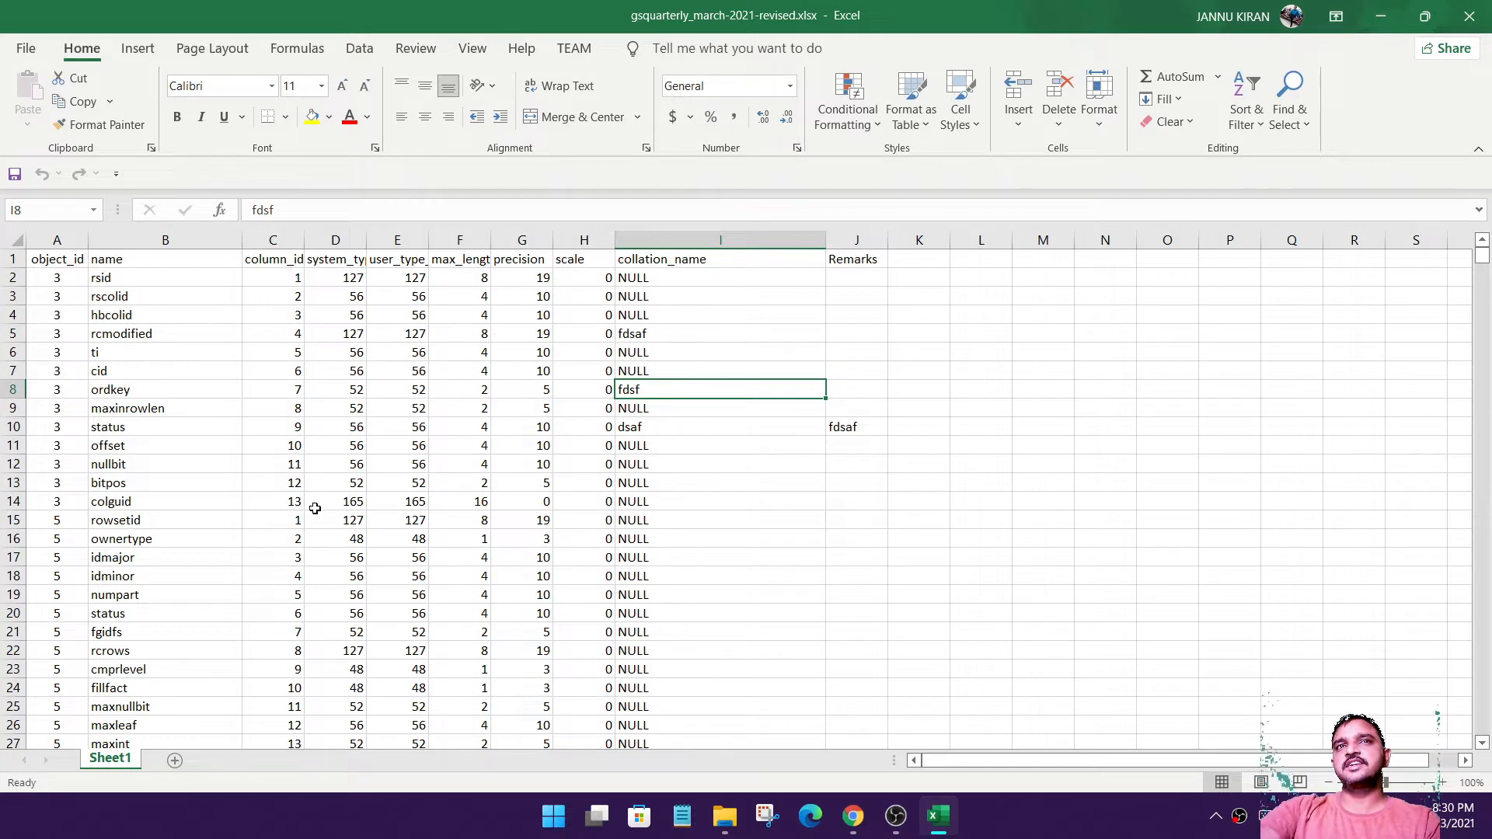
{"action": "left_click", "coordinate": [359, 444]}
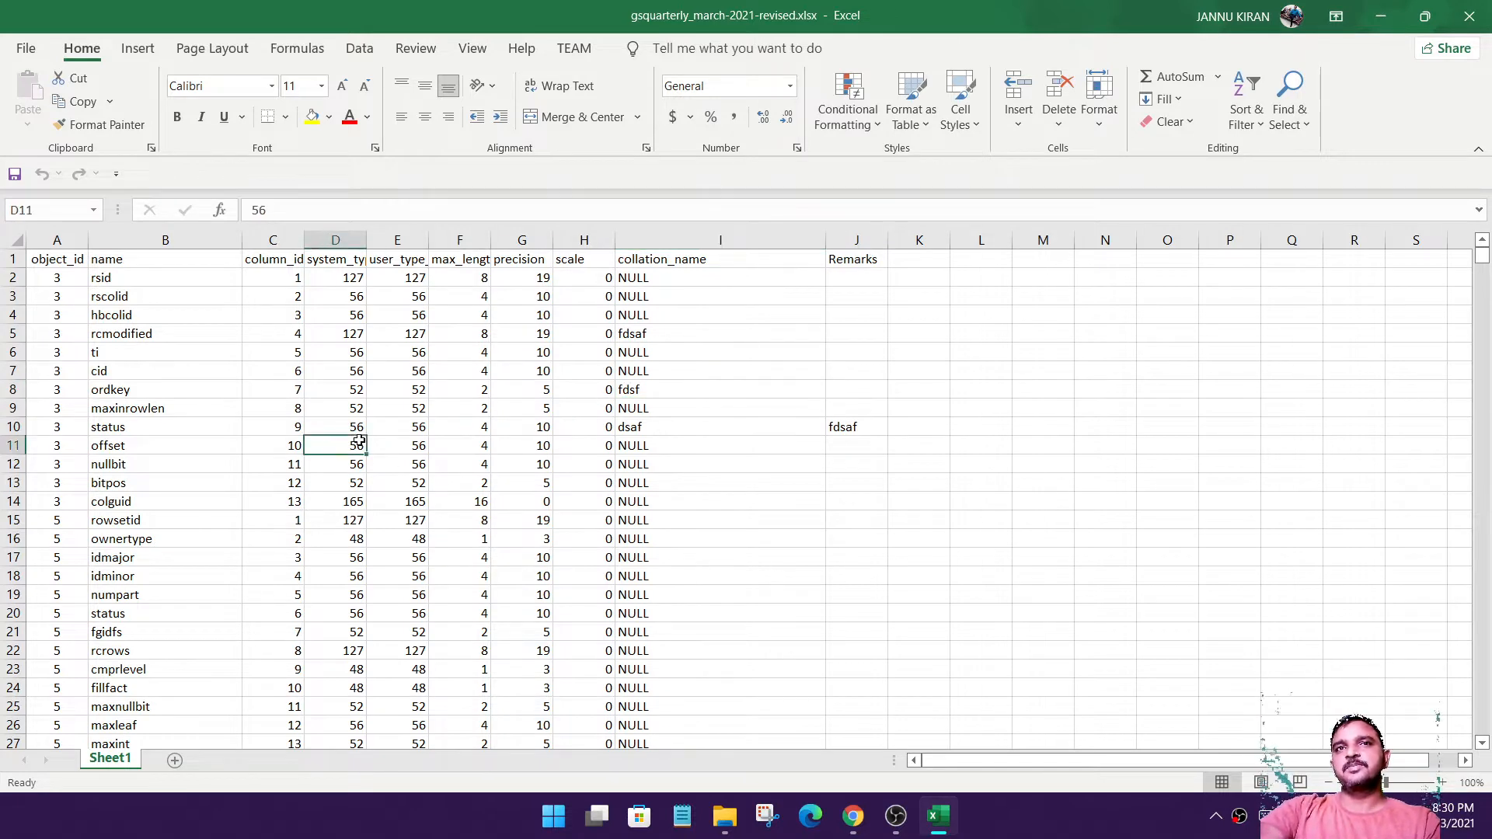
{"action": "left_click_drag", "start_coordinate": [360, 428], "coordinate": [384, 447]}
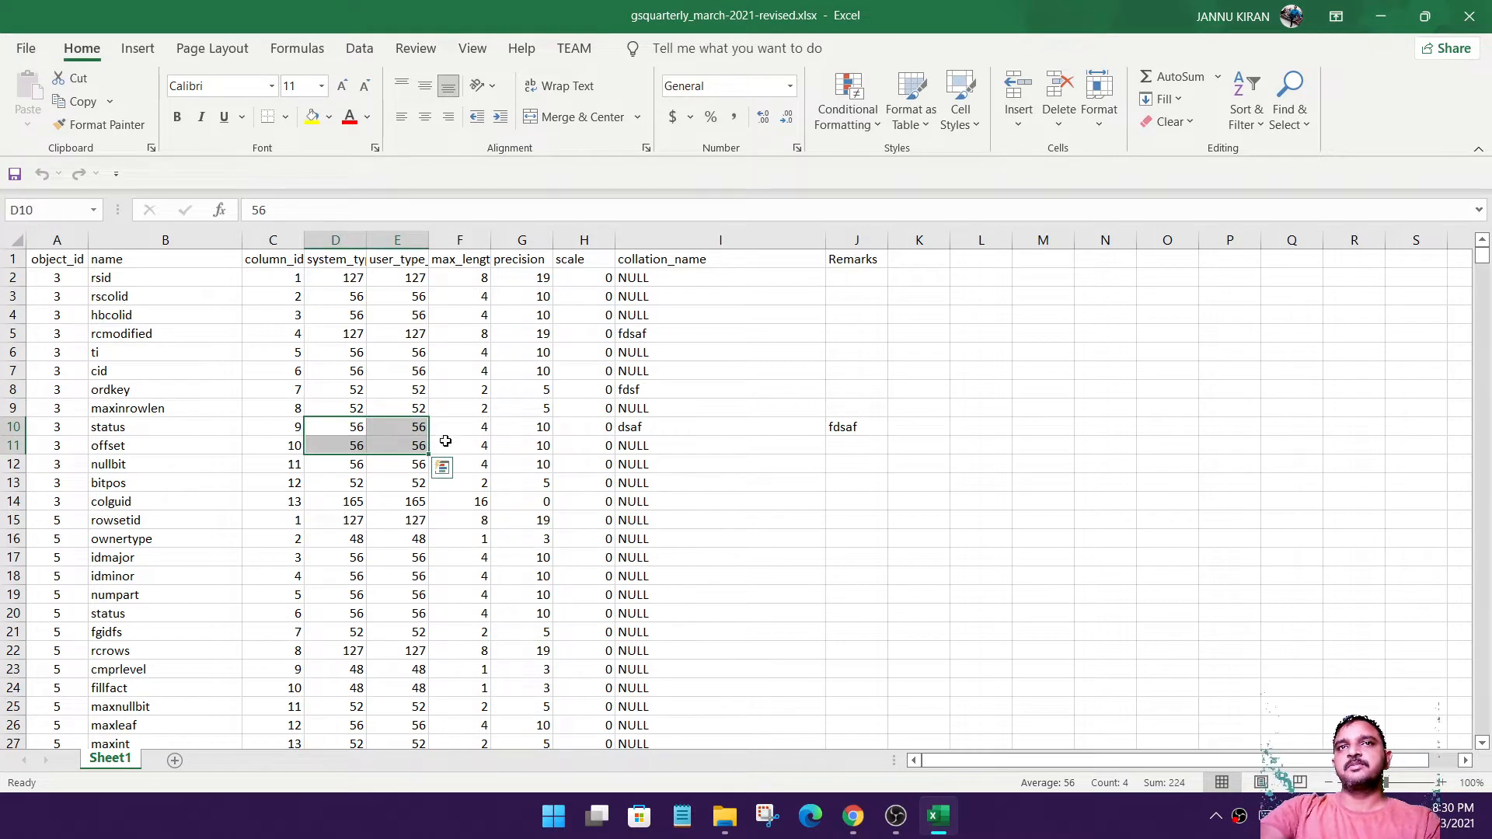
{"action": "left_click", "coordinate": [452, 444]}
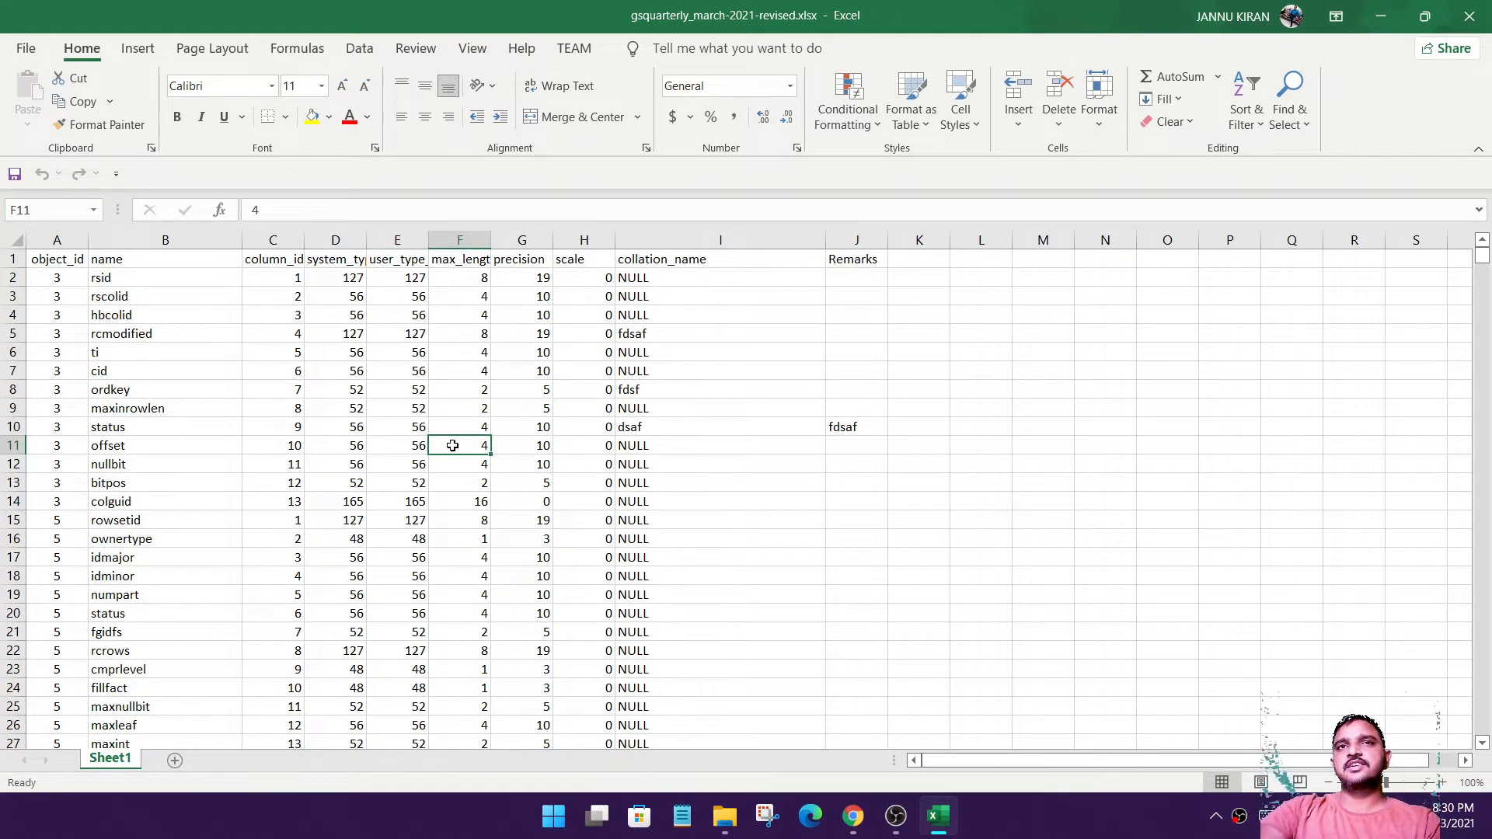
{"action": "left_click", "coordinate": [511, 446]}
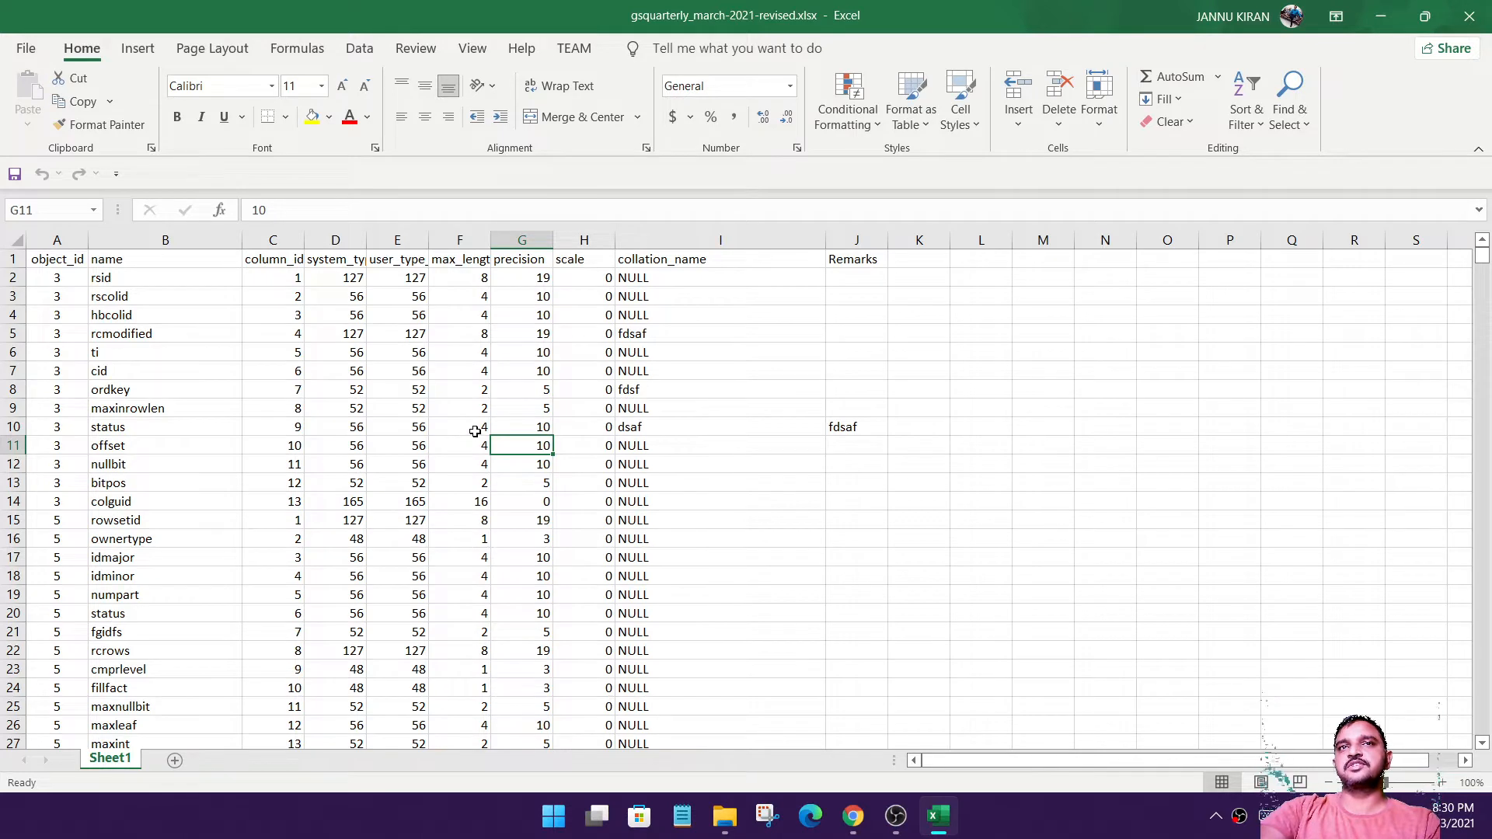
{"action": "left_click", "coordinate": [475, 432]}
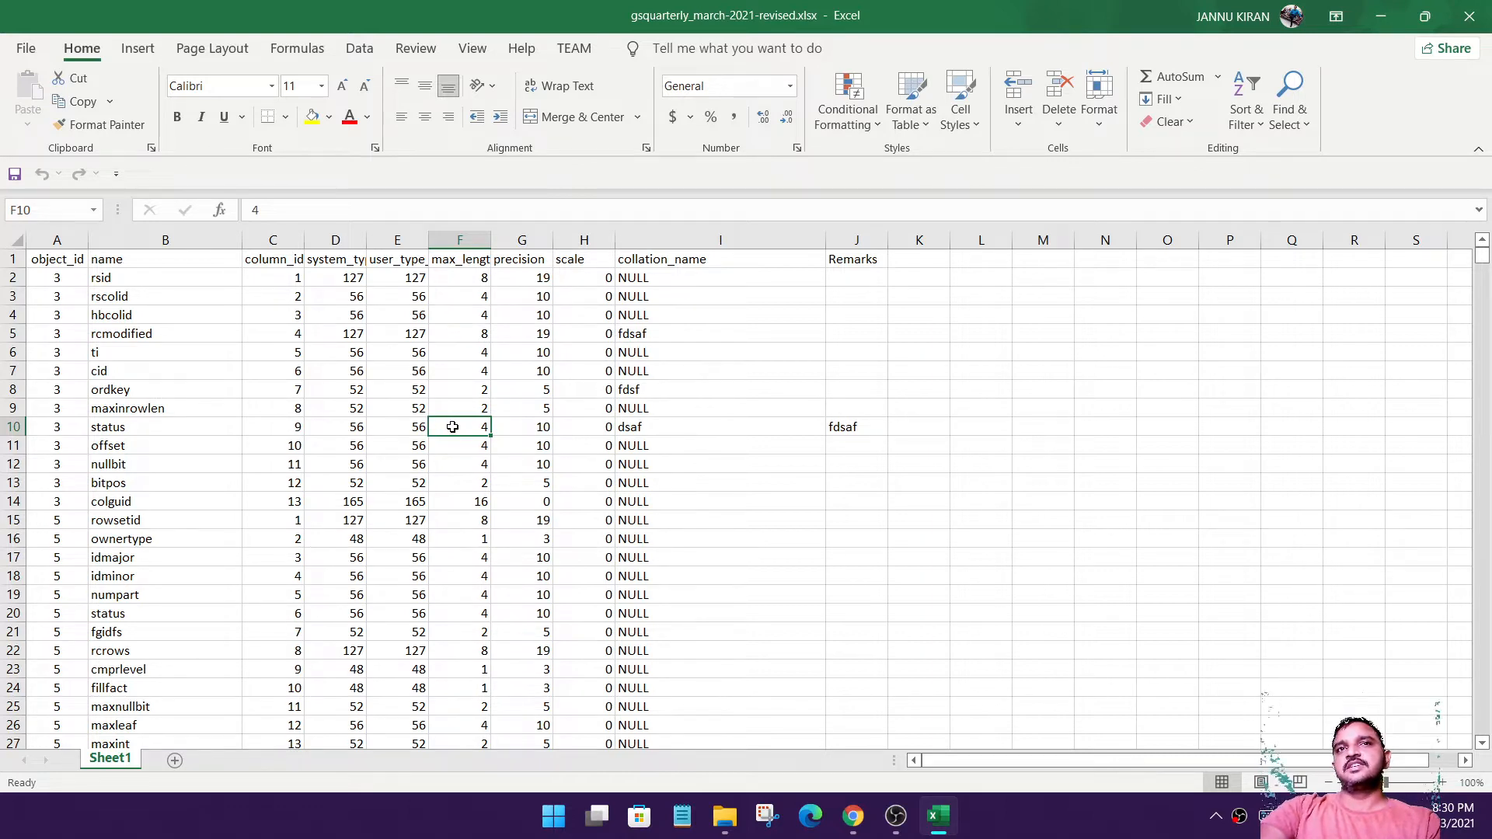
{"action": "left_click", "coordinate": [518, 422]}
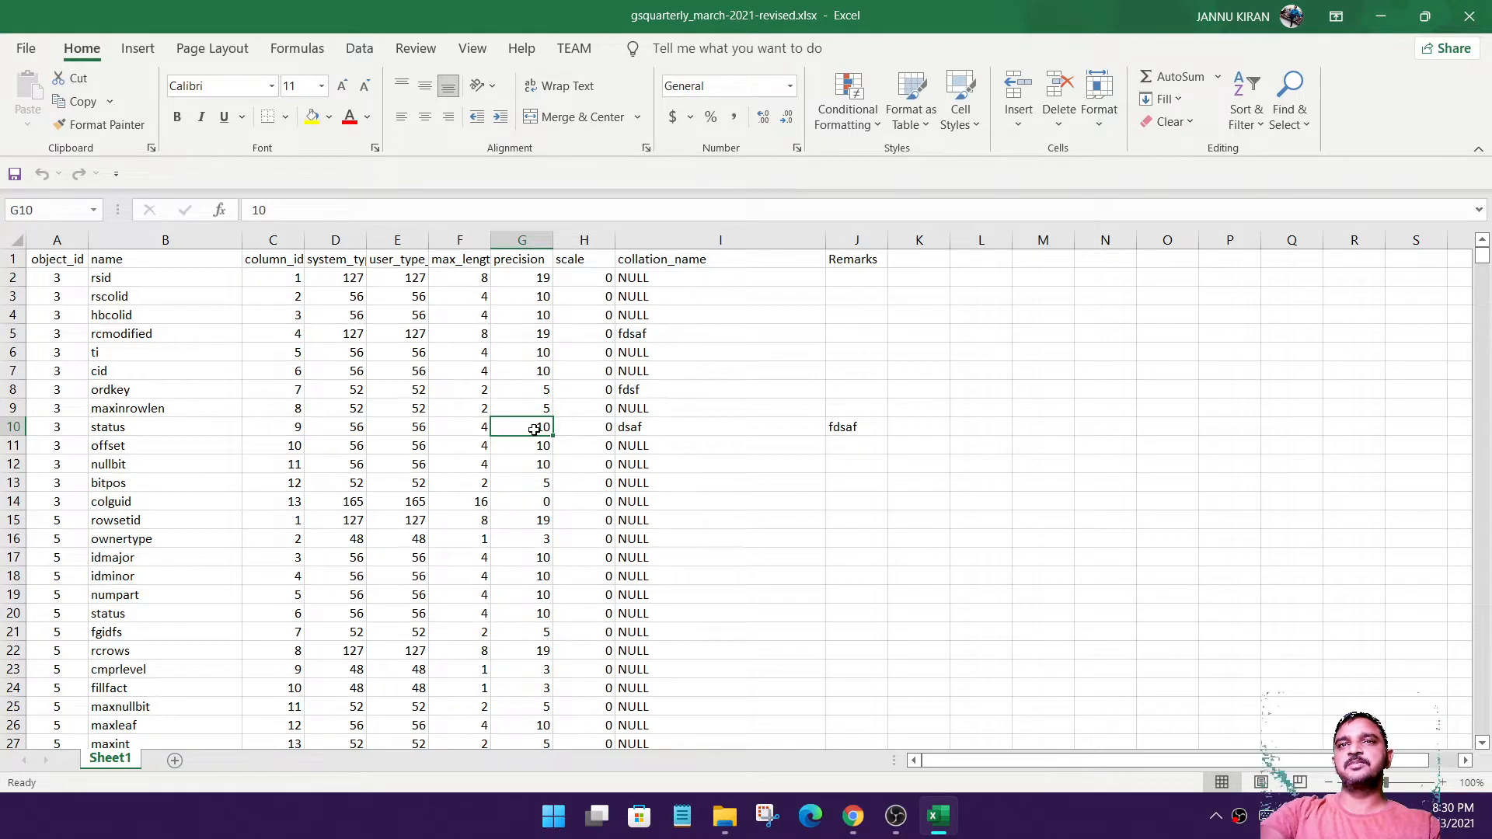
{"action": "left_click", "coordinate": [280, 443]}
{"action": "scroll", "coordinate": [336, 435], "scroll_direction": "down", "scroll_amount": 3}
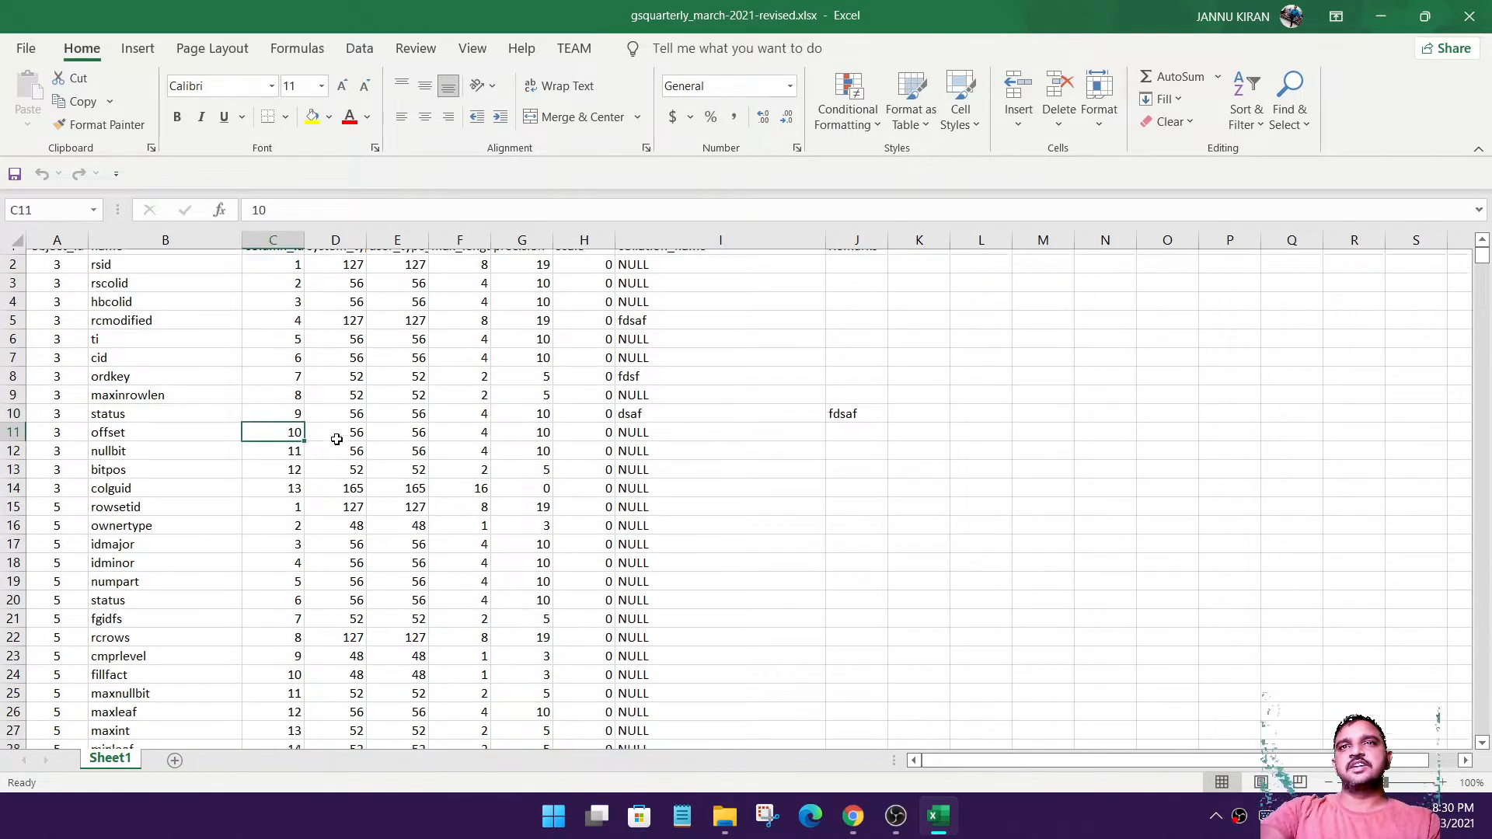
{"action": "scroll", "coordinate": [336, 440], "scroll_direction": "up", "scroll_amount": 3}
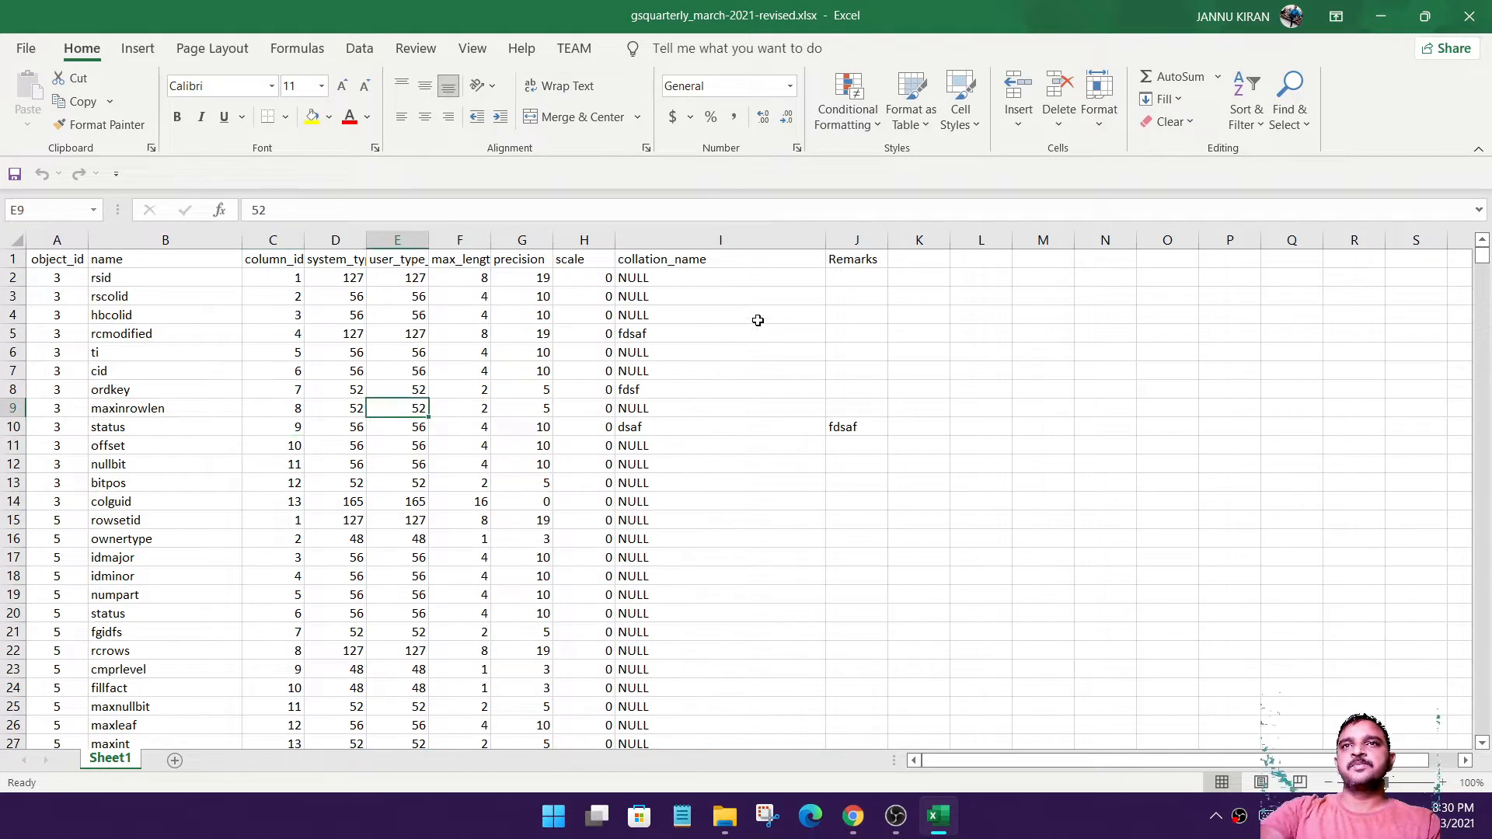
{"action": "left_click", "coordinate": [674, 349]}
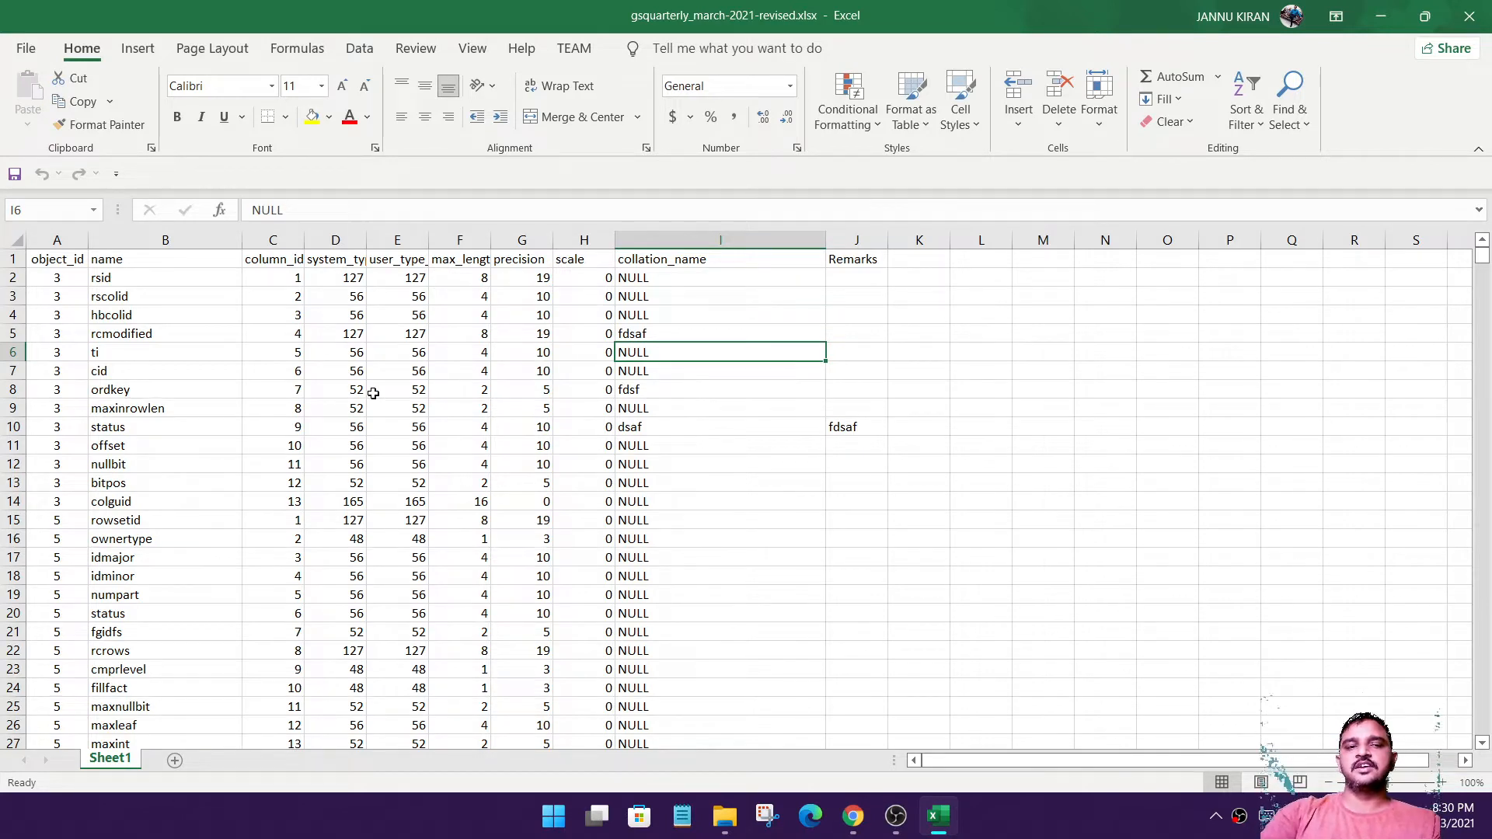
{"action": "key", "text": "alt"}
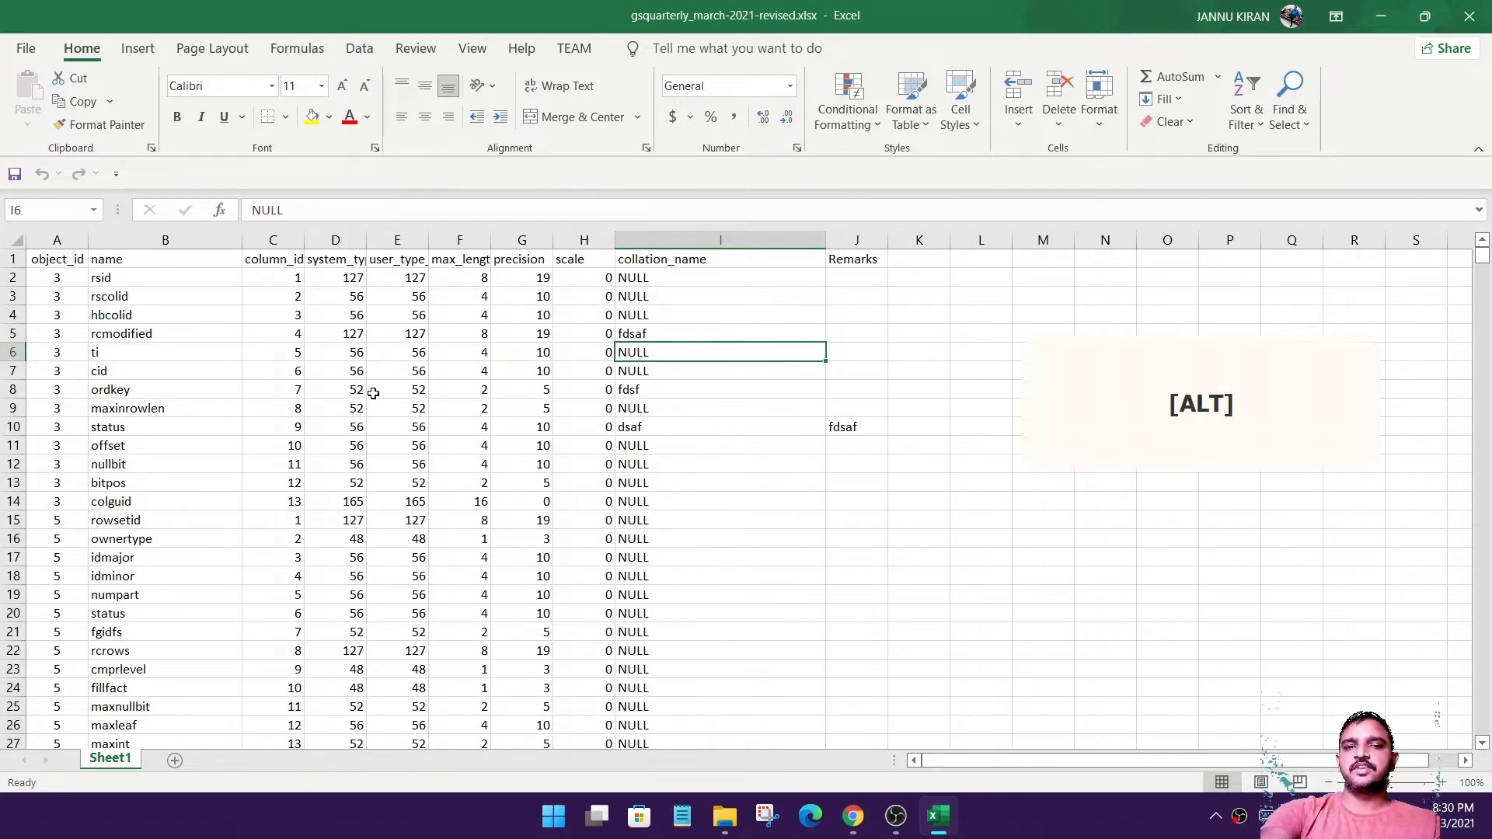
{"action": "key", "text": "alt+F8"}
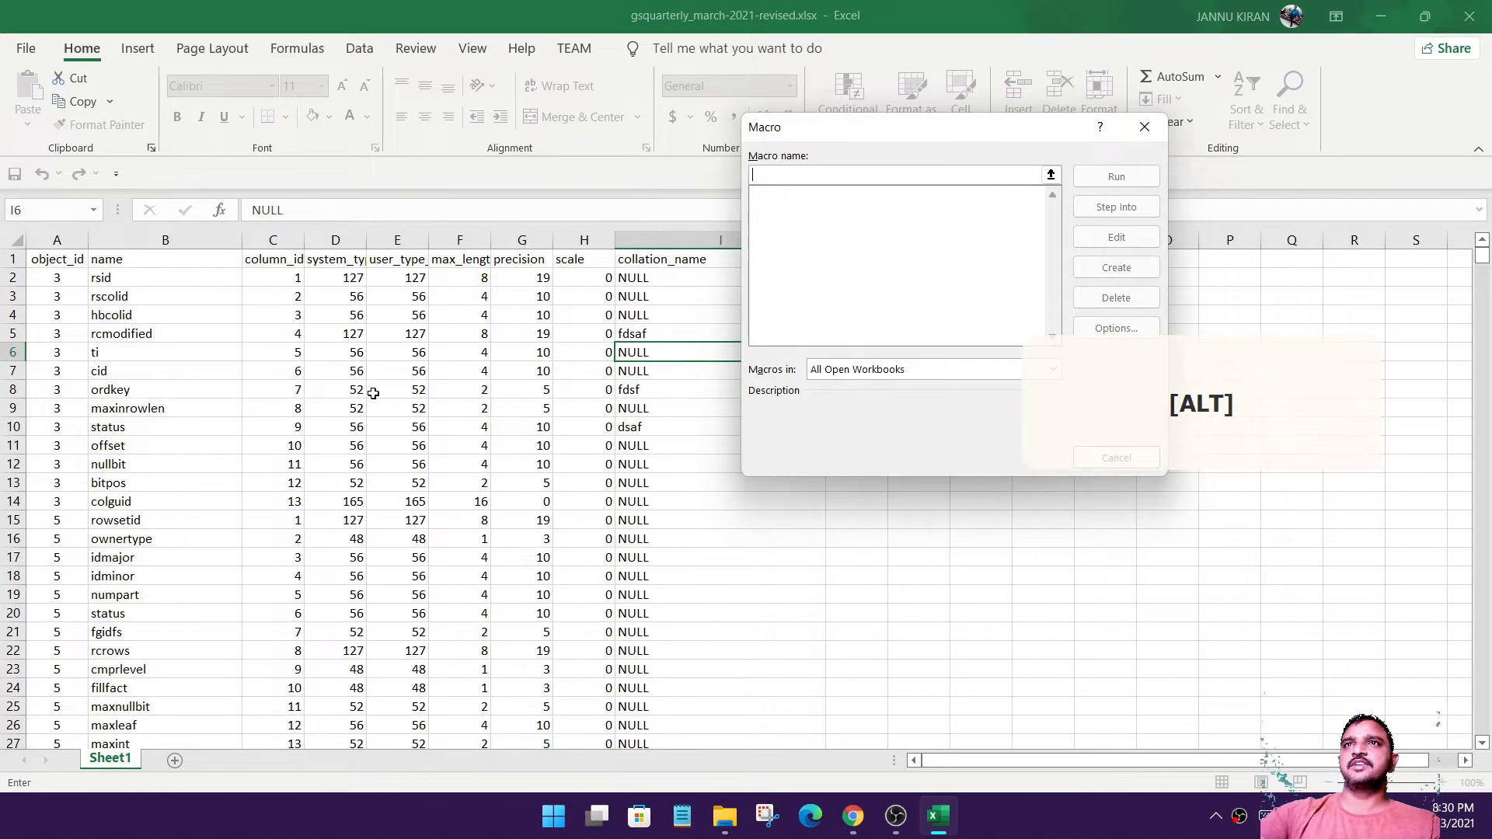
{"action": "left_click", "coordinate": [897, 268]}
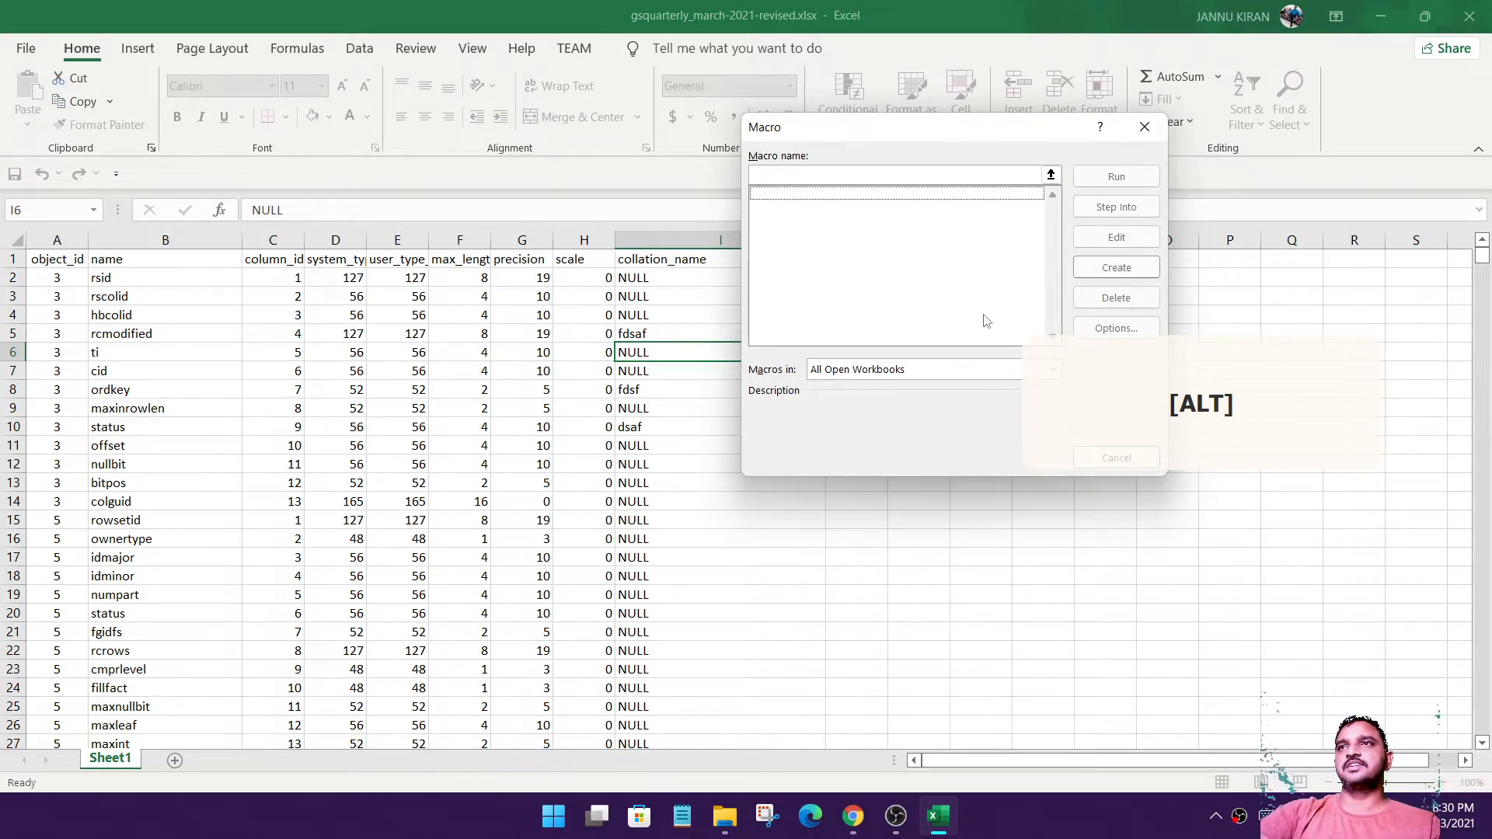
{"action": "left_click_drag", "start_coordinate": [976, 138], "coordinate": [875, 256]}
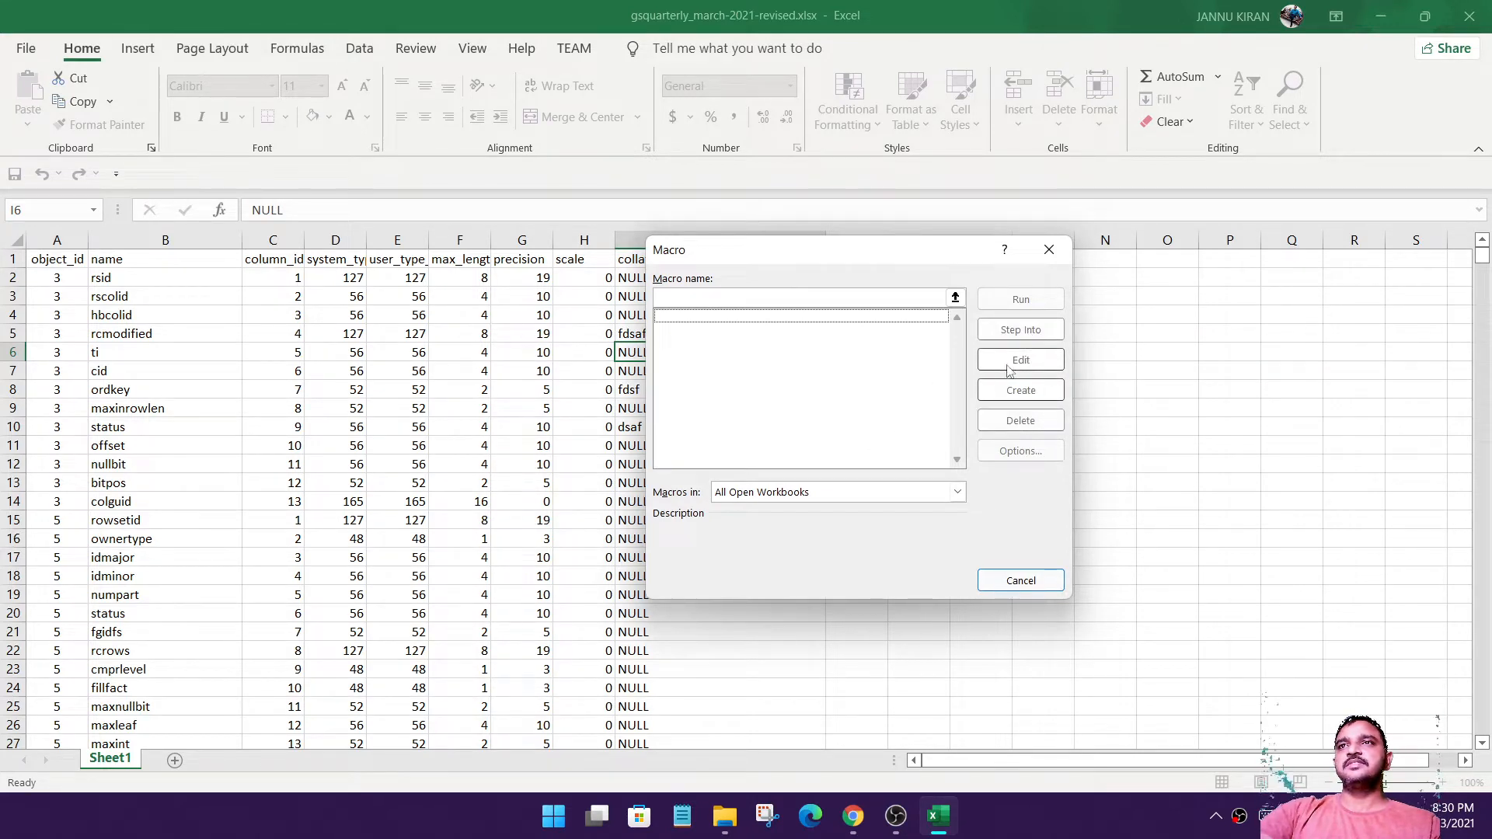
{"action": "left_click", "coordinate": [921, 303]}
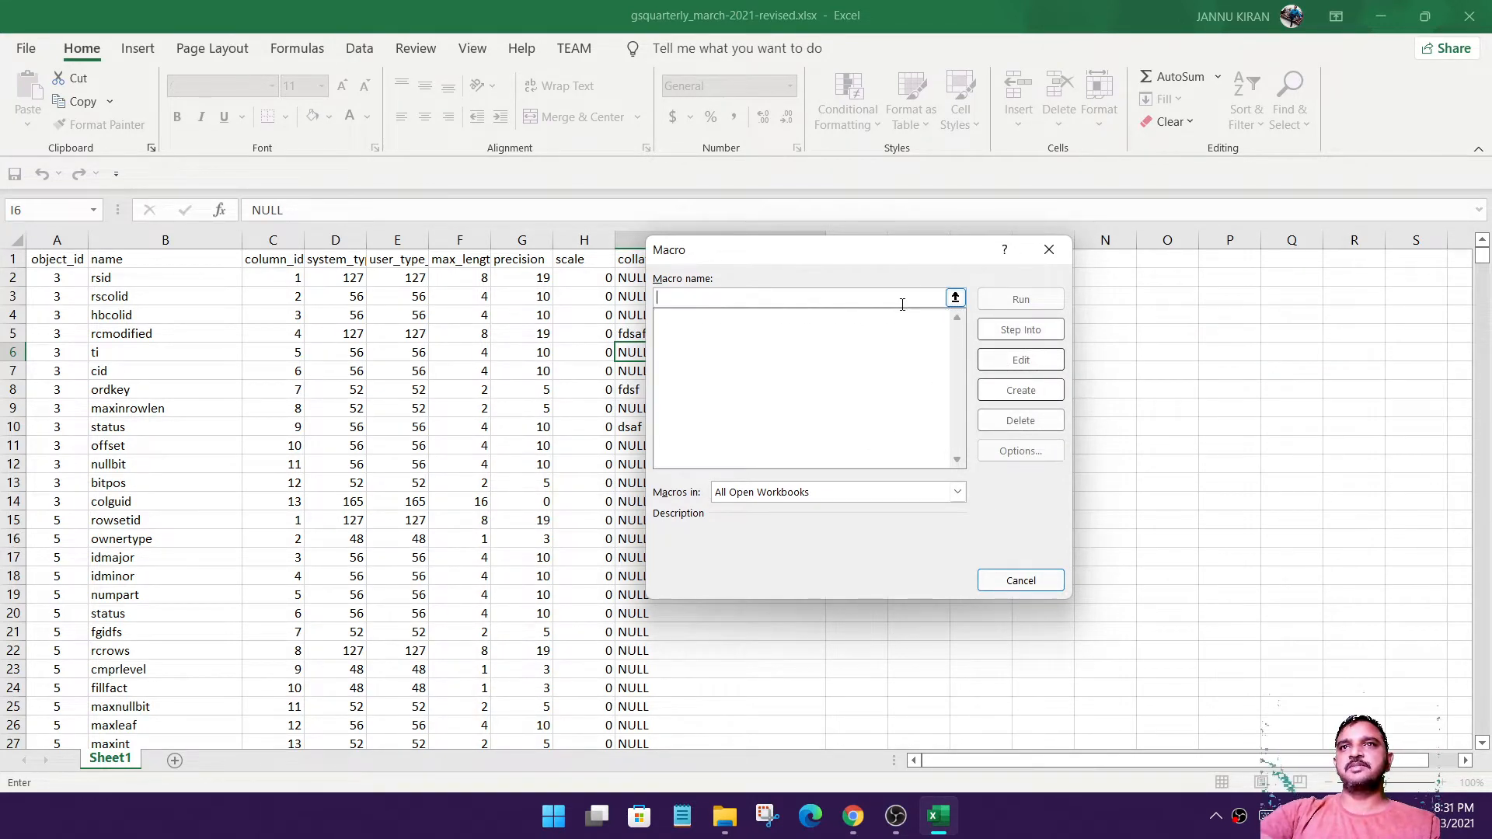
{"action": "type", "text": "sa"}
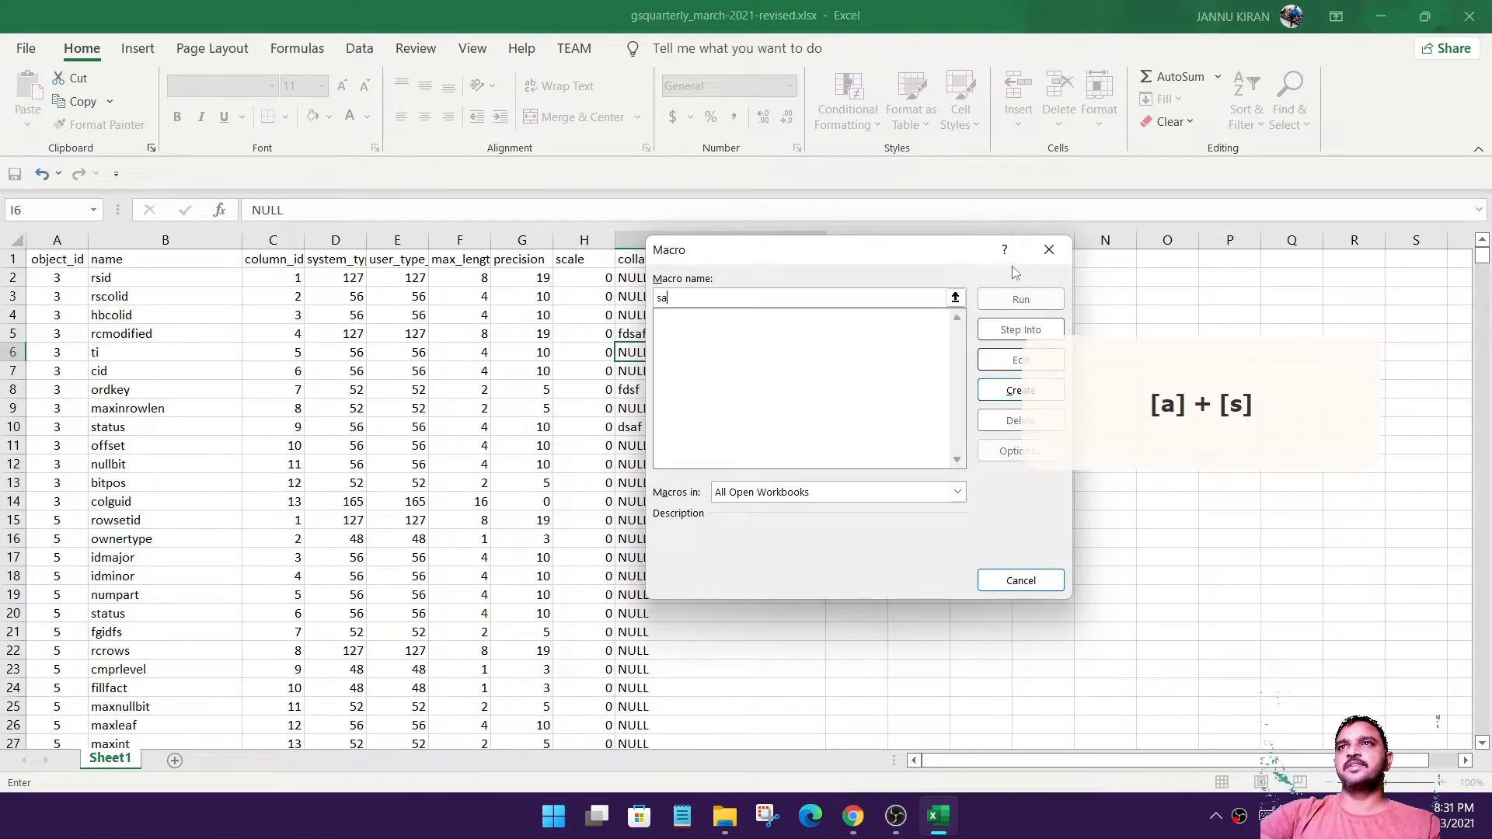
{"action": "left_click", "coordinate": [1049, 249]}
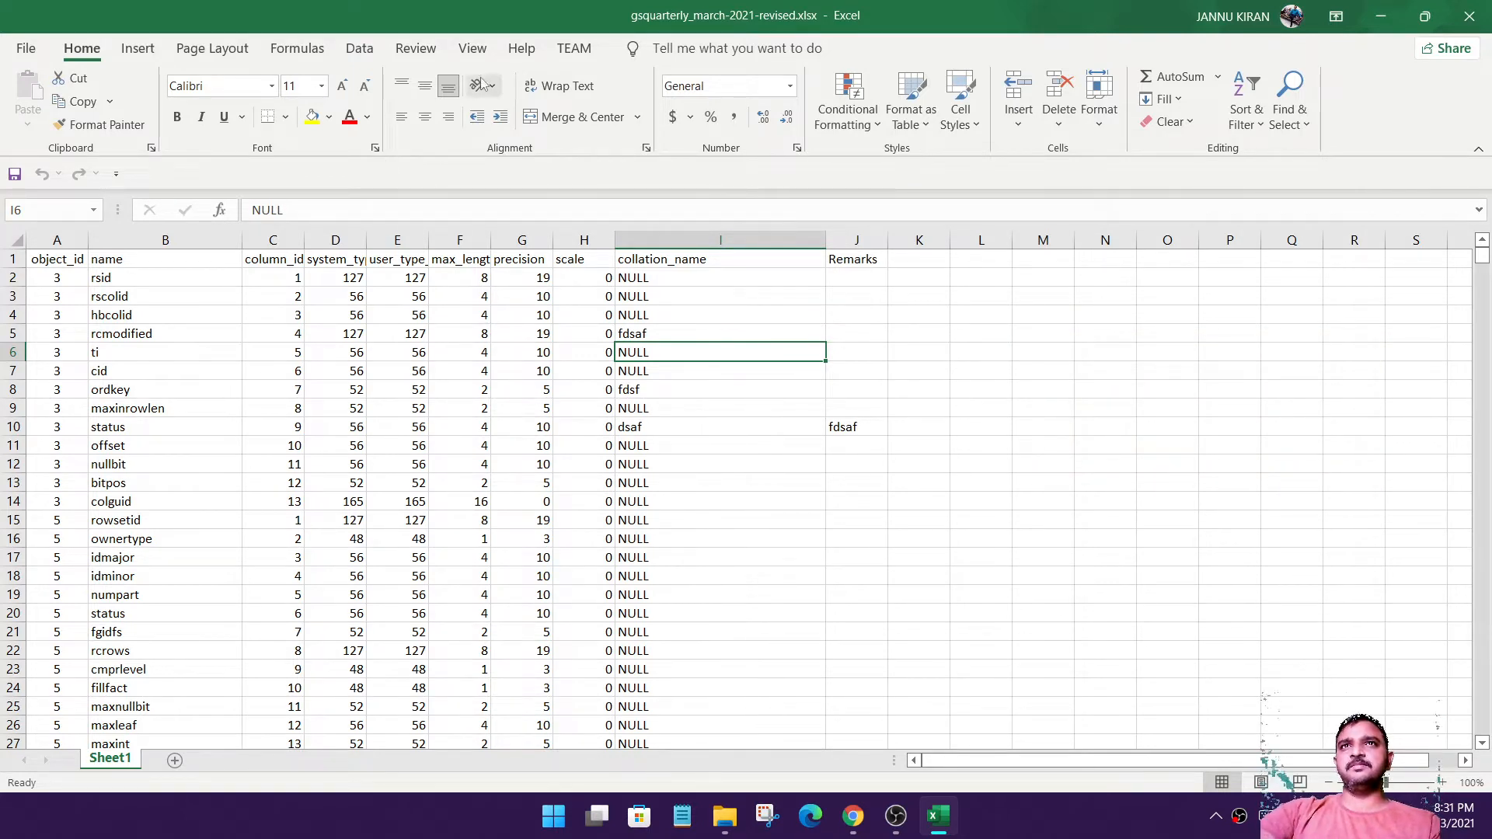
View the list of macros in all open workbooks and look over the macro recording options.
{"action": "left_click", "coordinate": [359, 48]}
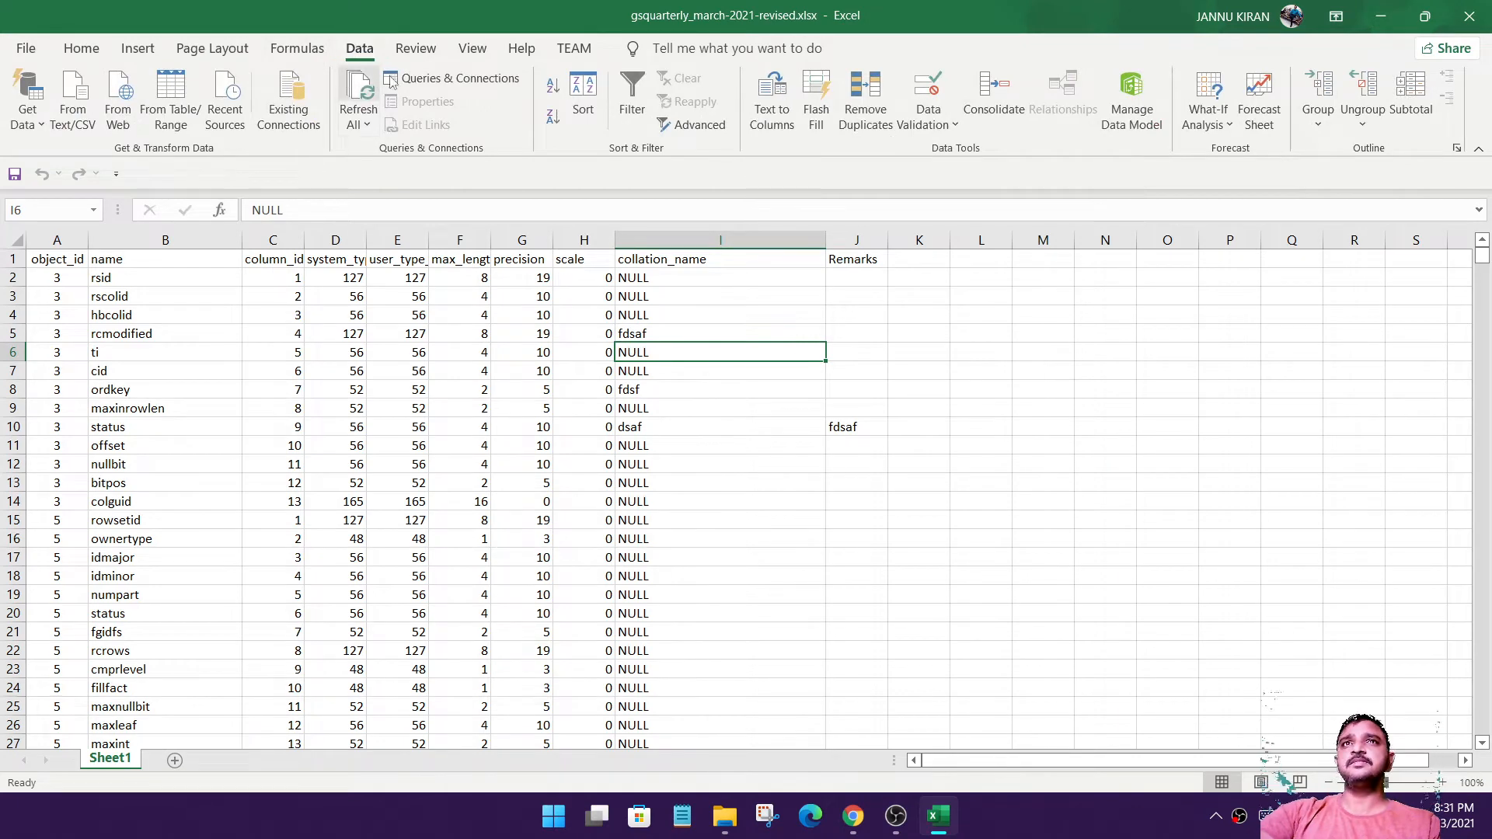
{"action": "left_click", "coordinate": [416, 48]}
{"action": "left_click", "coordinate": [298, 49]}
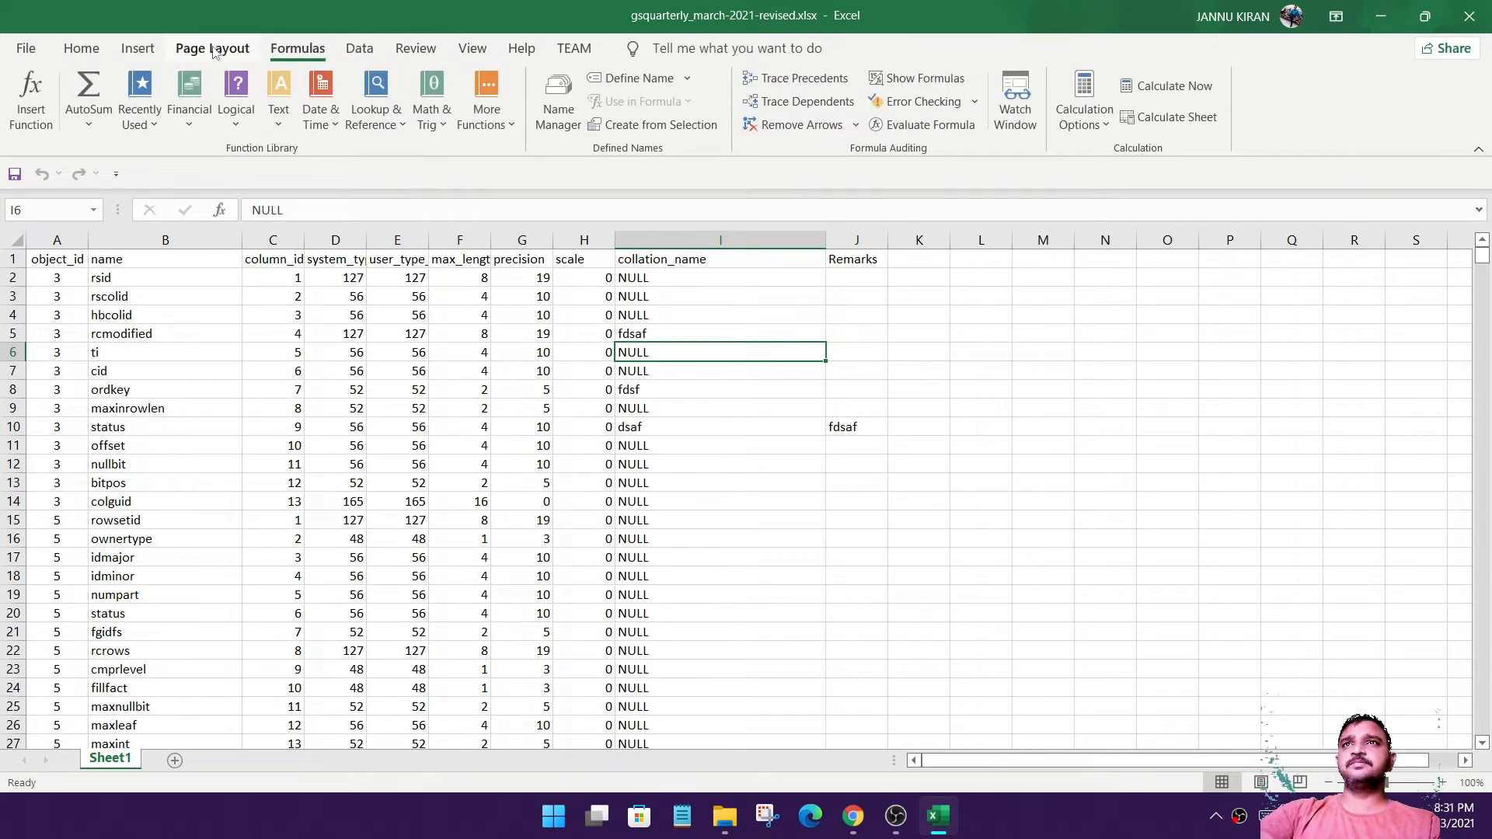
{"action": "left_click", "coordinate": [213, 49]}
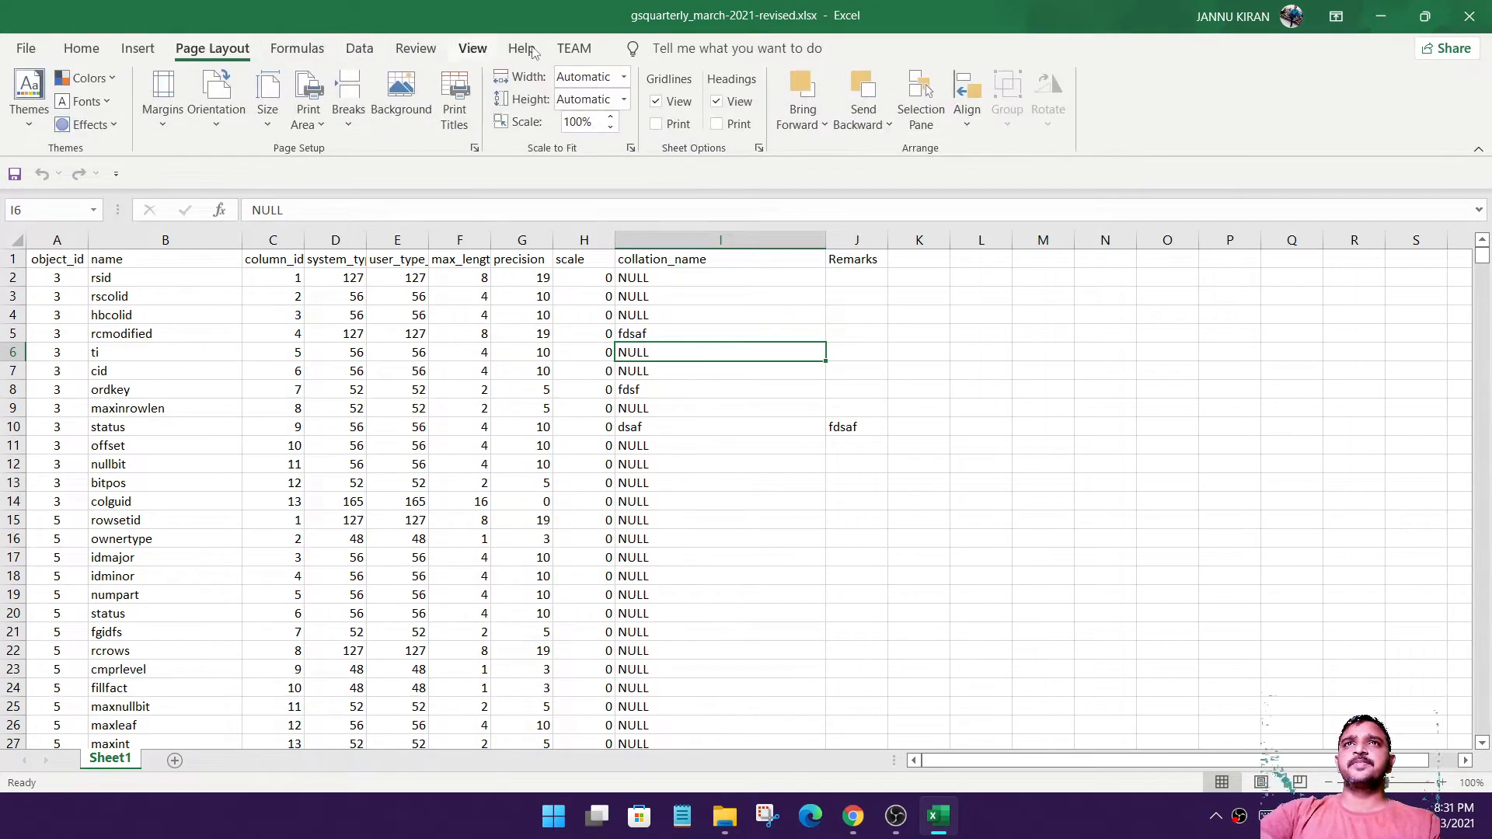
{"action": "left_click", "coordinate": [473, 49]}
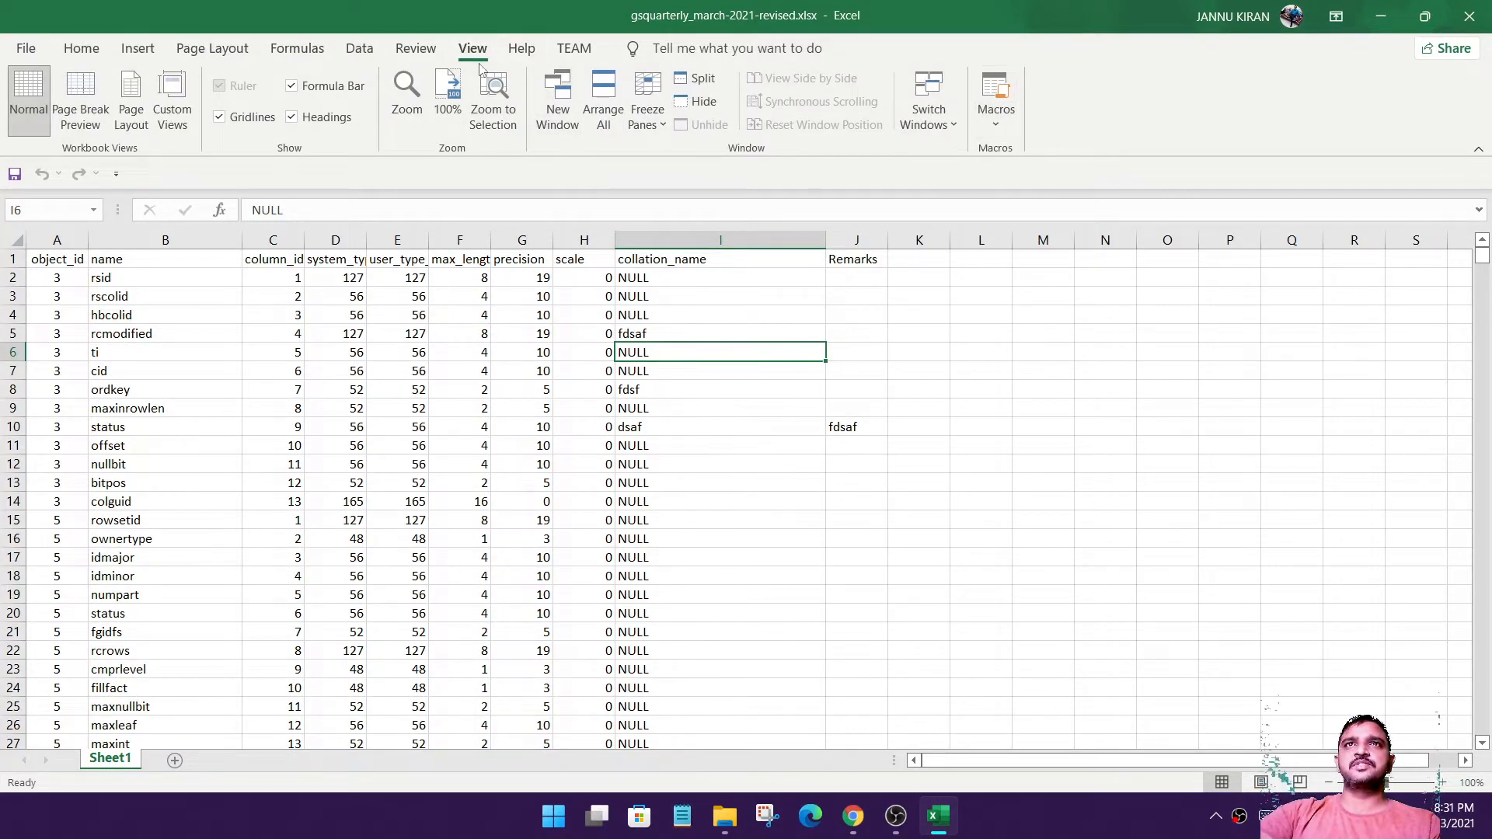
{"action": "left_click", "coordinate": [1000, 124]}
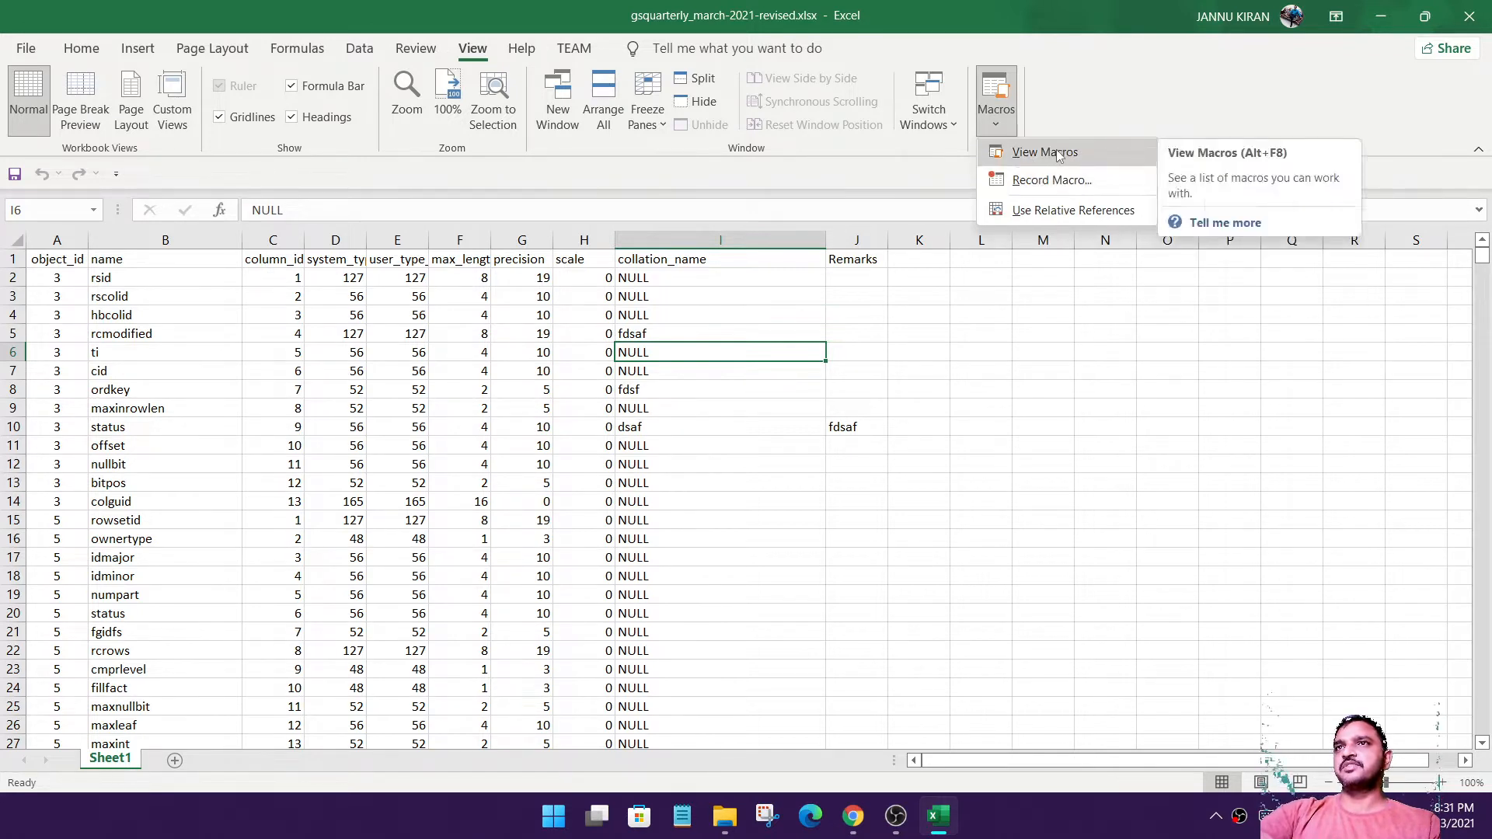
{"action": "left_click", "coordinate": [1018, 152]}
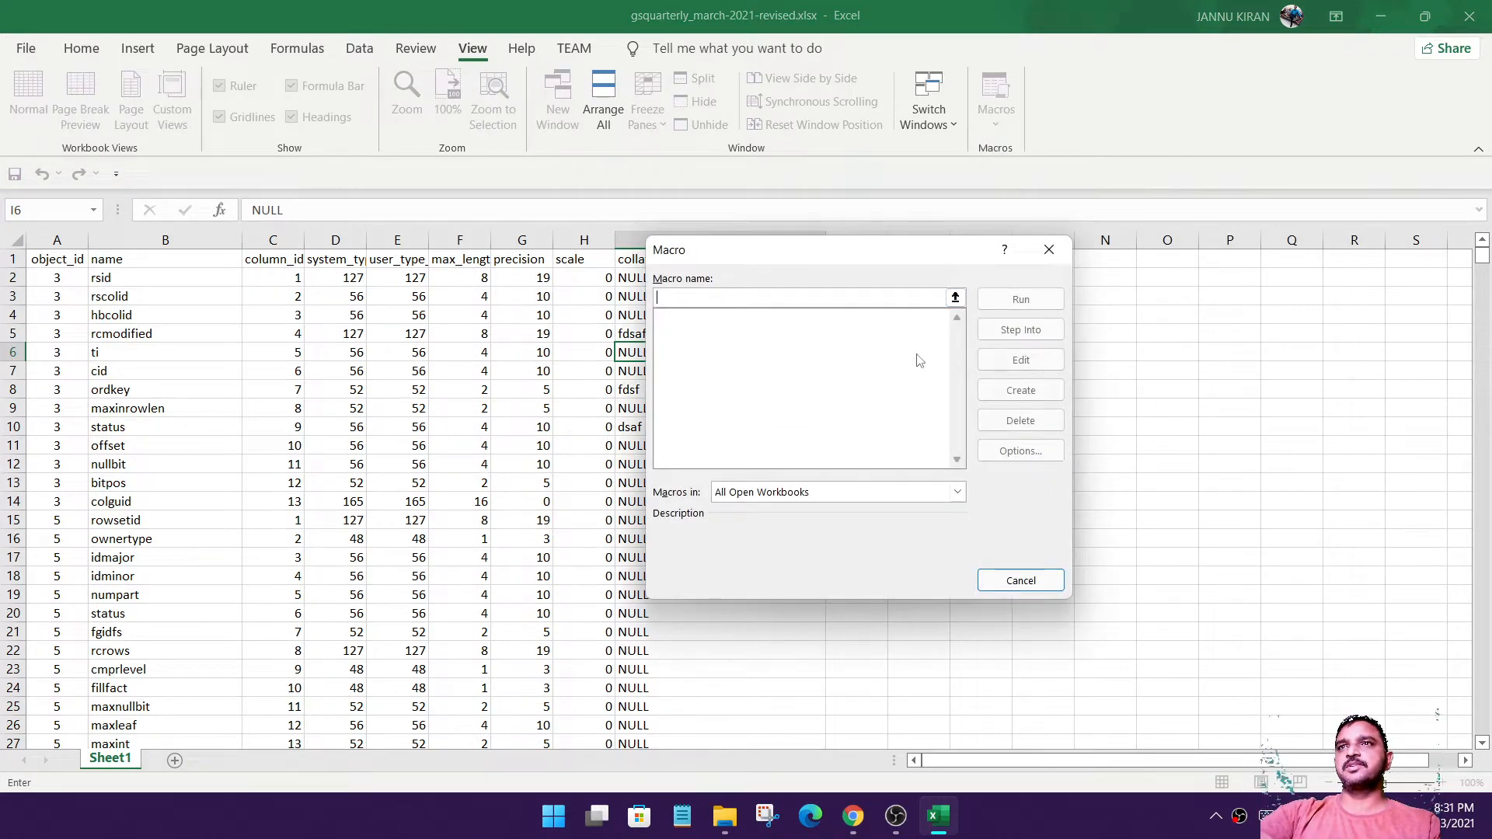
{"action": "left_click", "coordinate": [1049, 249]}
{"action": "left_click", "coordinate": [1001, 127]}
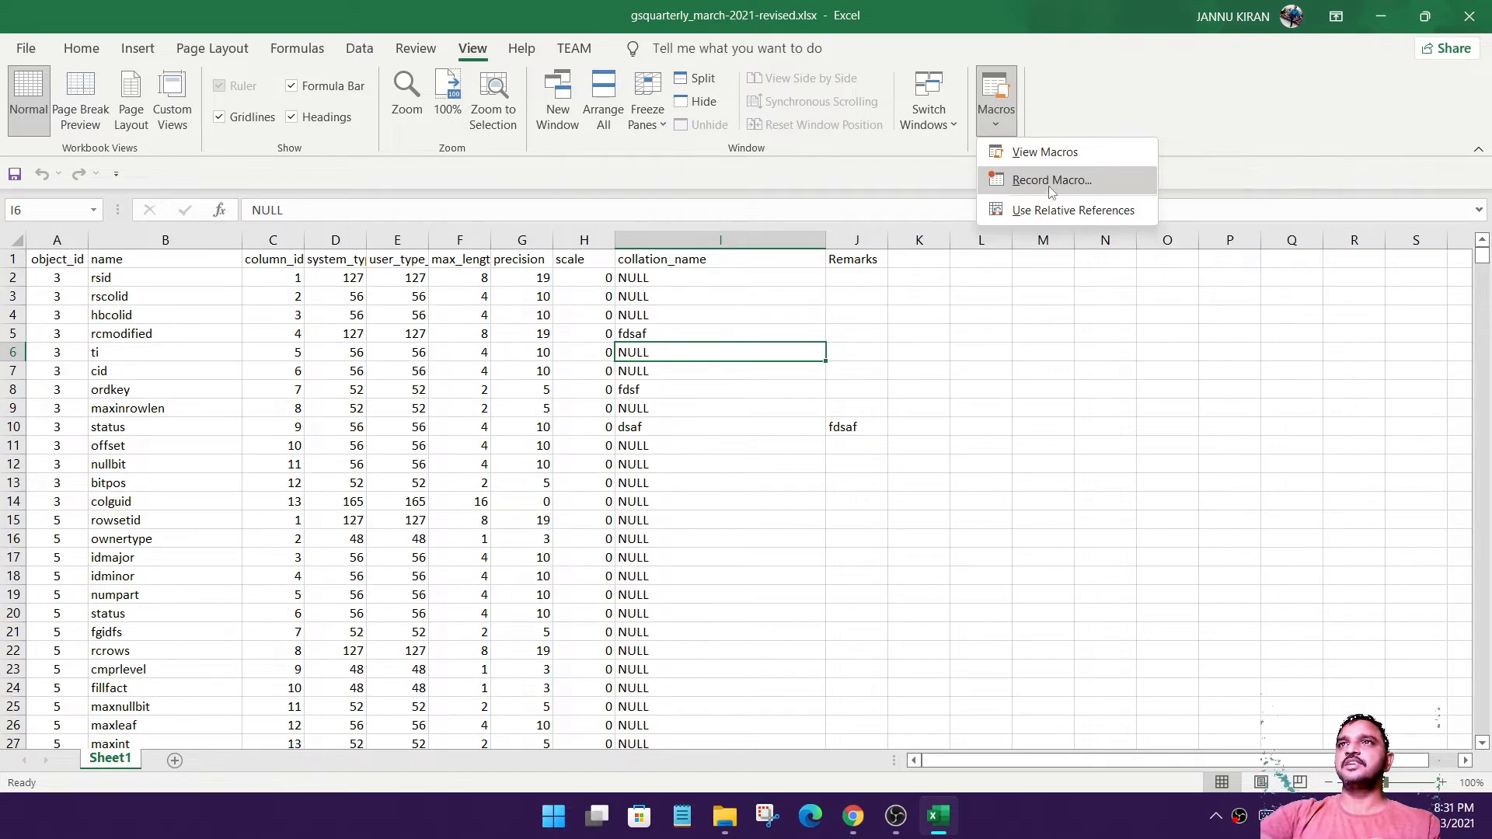
Examine the header row and the data rows below it, including the entries in the collation_name column.
{"action": "left_click", "coordinate": [832, 339]}
{"action": "left_click", "coordinate": [767, 413]}
{"action": "left_click", "coordinate": [740, 460]}
{"action": "scroll", "coordinate": [730, 465], "scroll_direction": "down", "scroll_amount": 6}
{"action": "scroll", "coordinate": [285, 594], "scroll_direction": "up", "scroll_amount": 6}
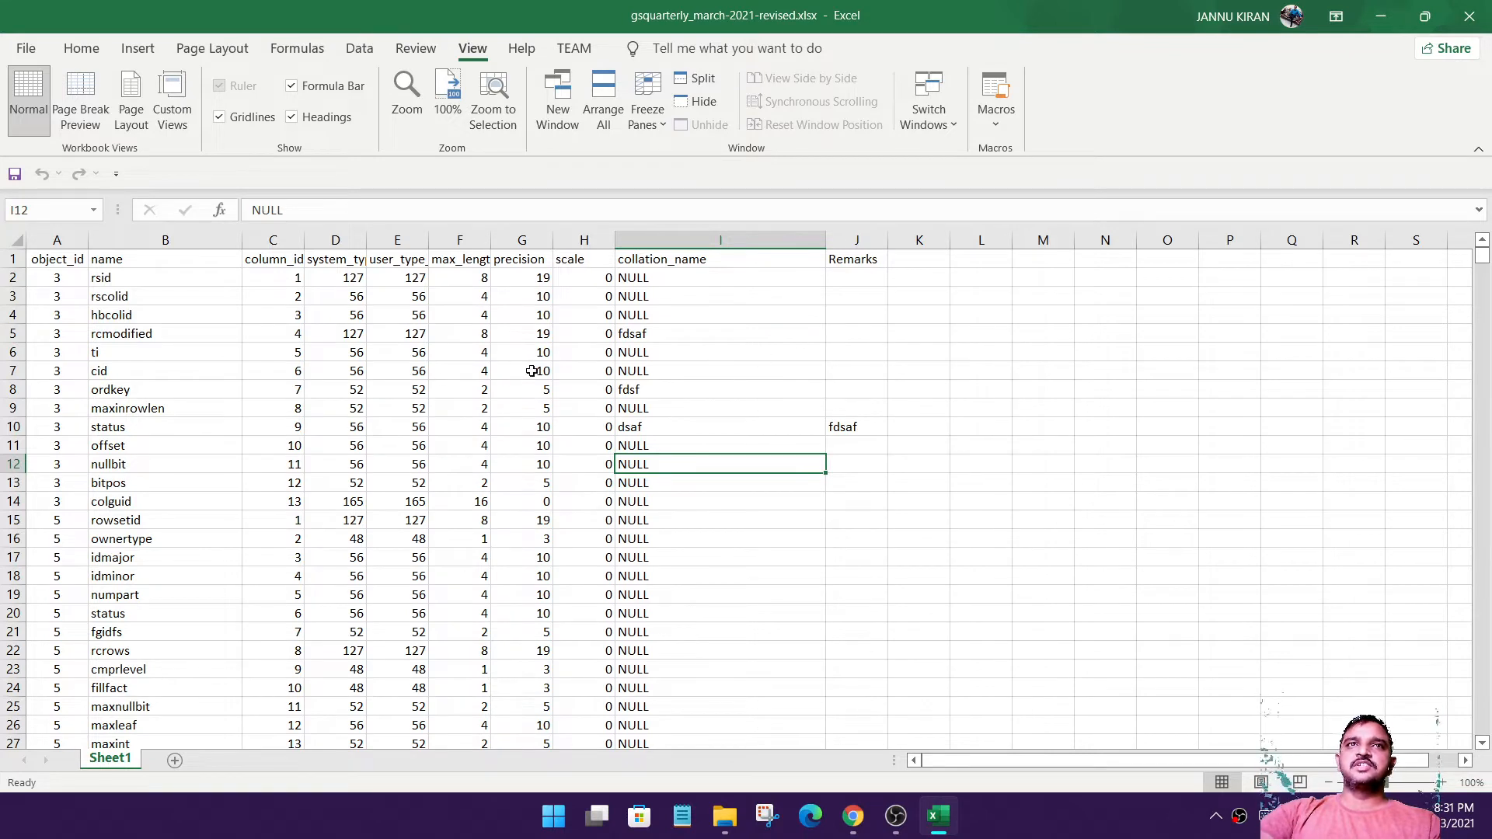
{"action": "left_click", "coordinate": [871, 332]}
{"action": "left_click_drag", "start_coordinate": [52, 237], "coordinate": [845, 225]}
{"action": "left_click", "coordinate": [774, 366]}
{"action": "left_click_drag", "start_coordinate": [58, 259], "coordinate": [854, 264]}
{"action": "left_click", "coordinate": [76, 346]}
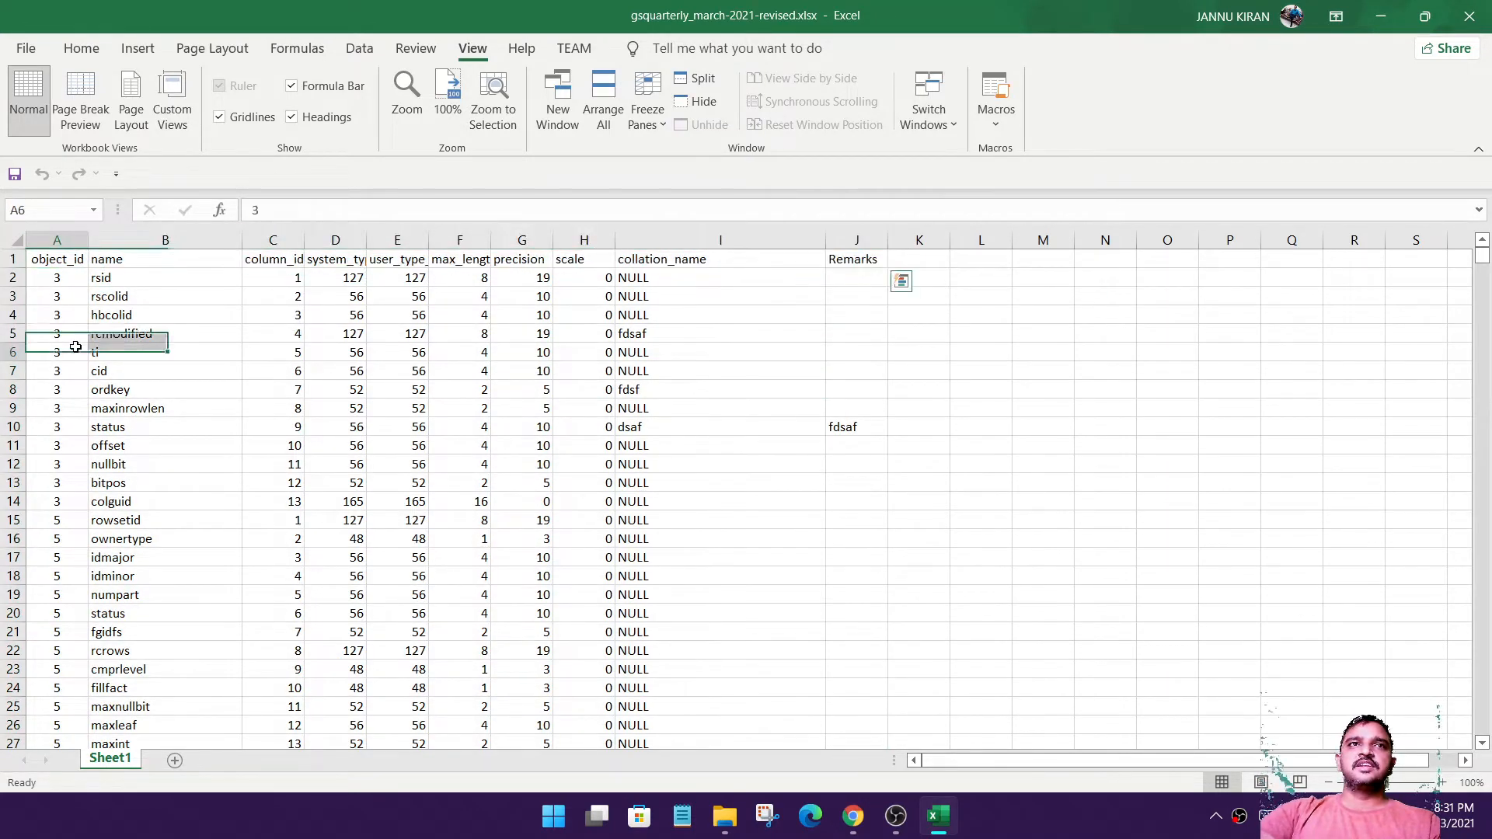
{"action": "left_click_drag", "start_coordinate": [54, 278], "coordinate": [613, 497]}
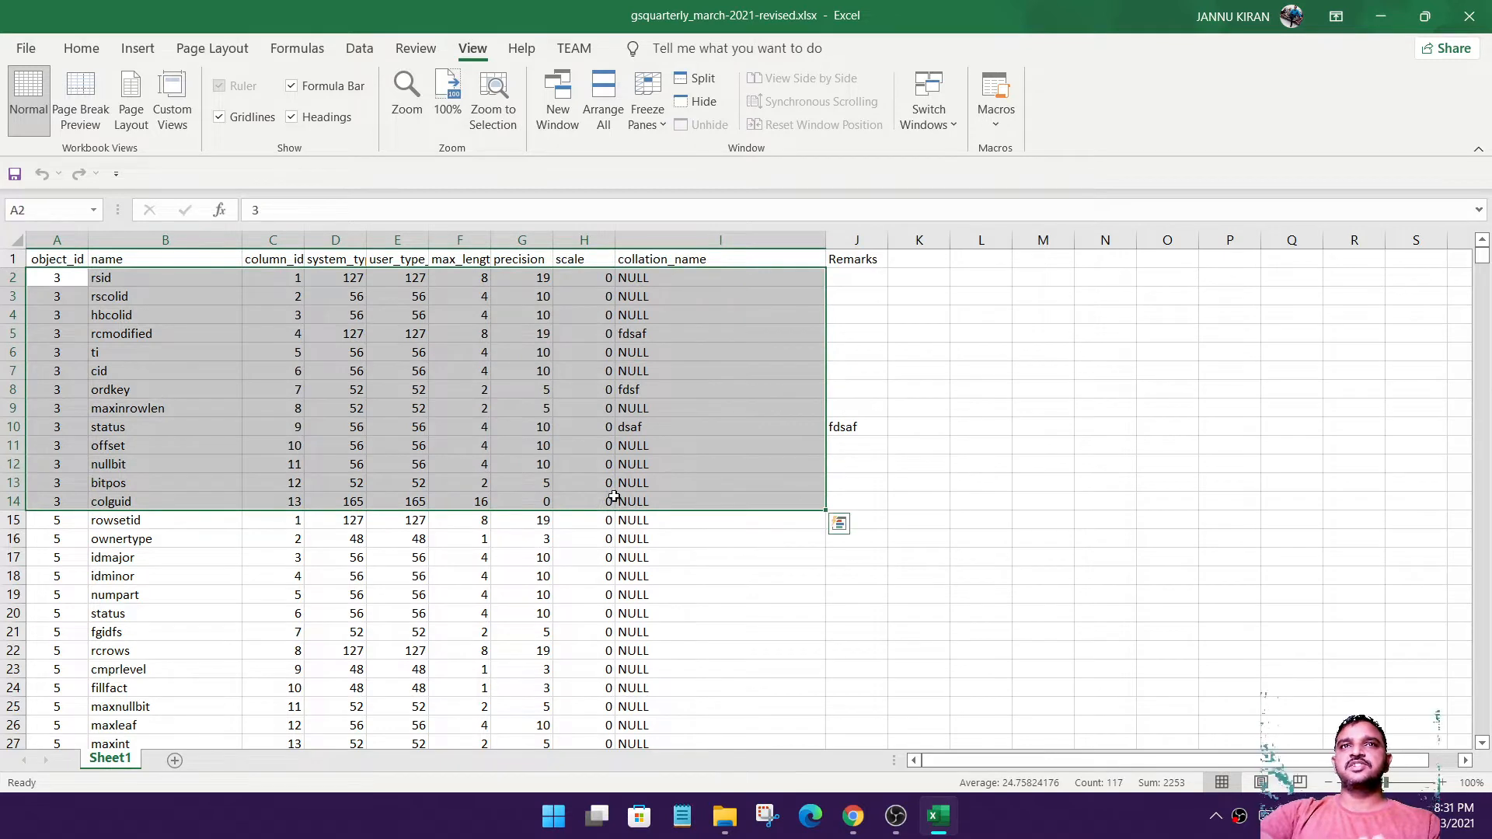
{"action": "left_click", "coordinate": [441, 483]}
{"action": "left_click_drag", "start_coordinate": [173, 336], "coordinate": [177, 372]}
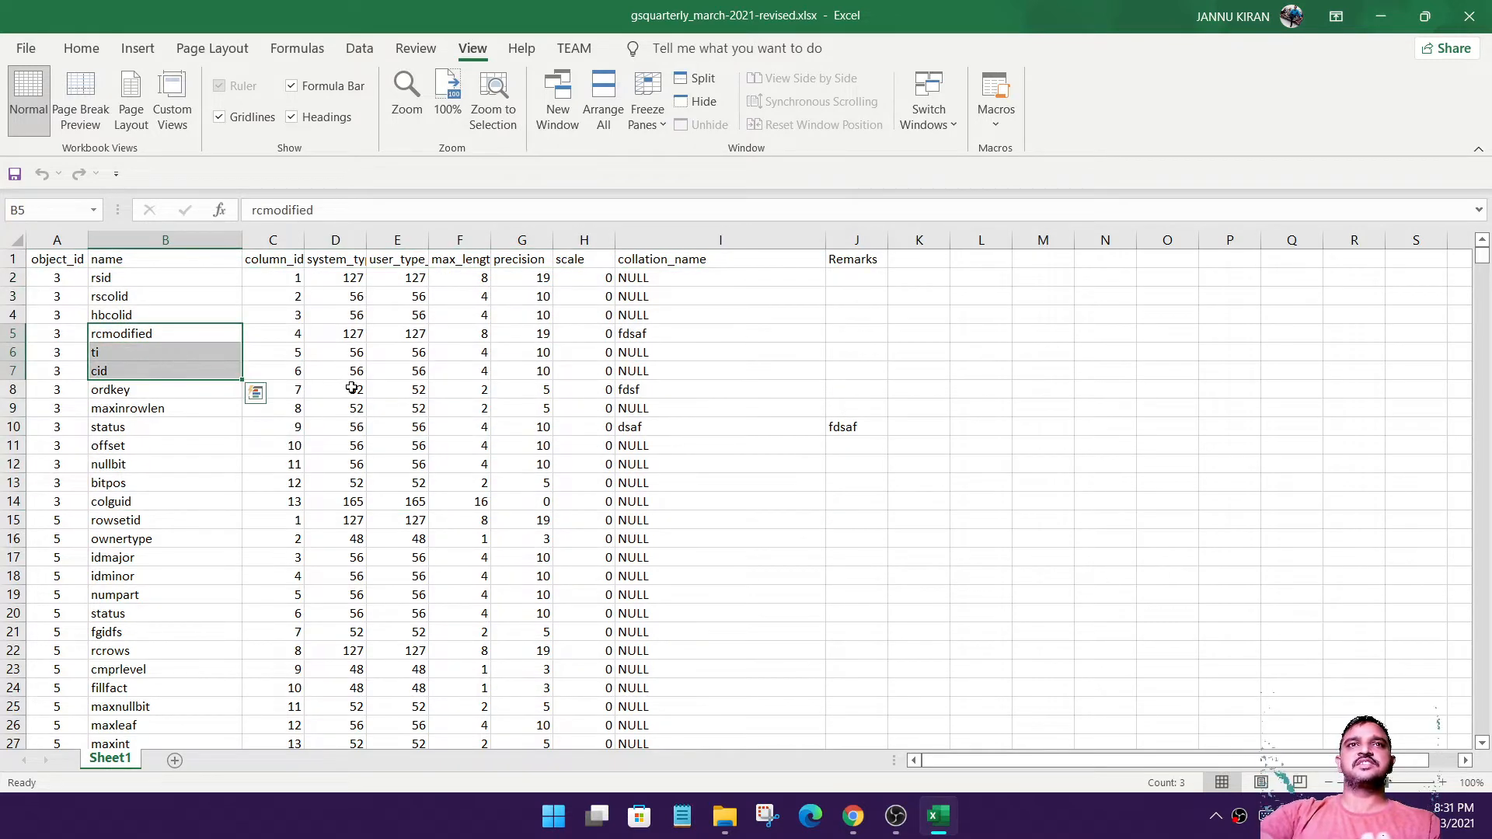
{"action": "left_click", "coordinate": [709, 336]}
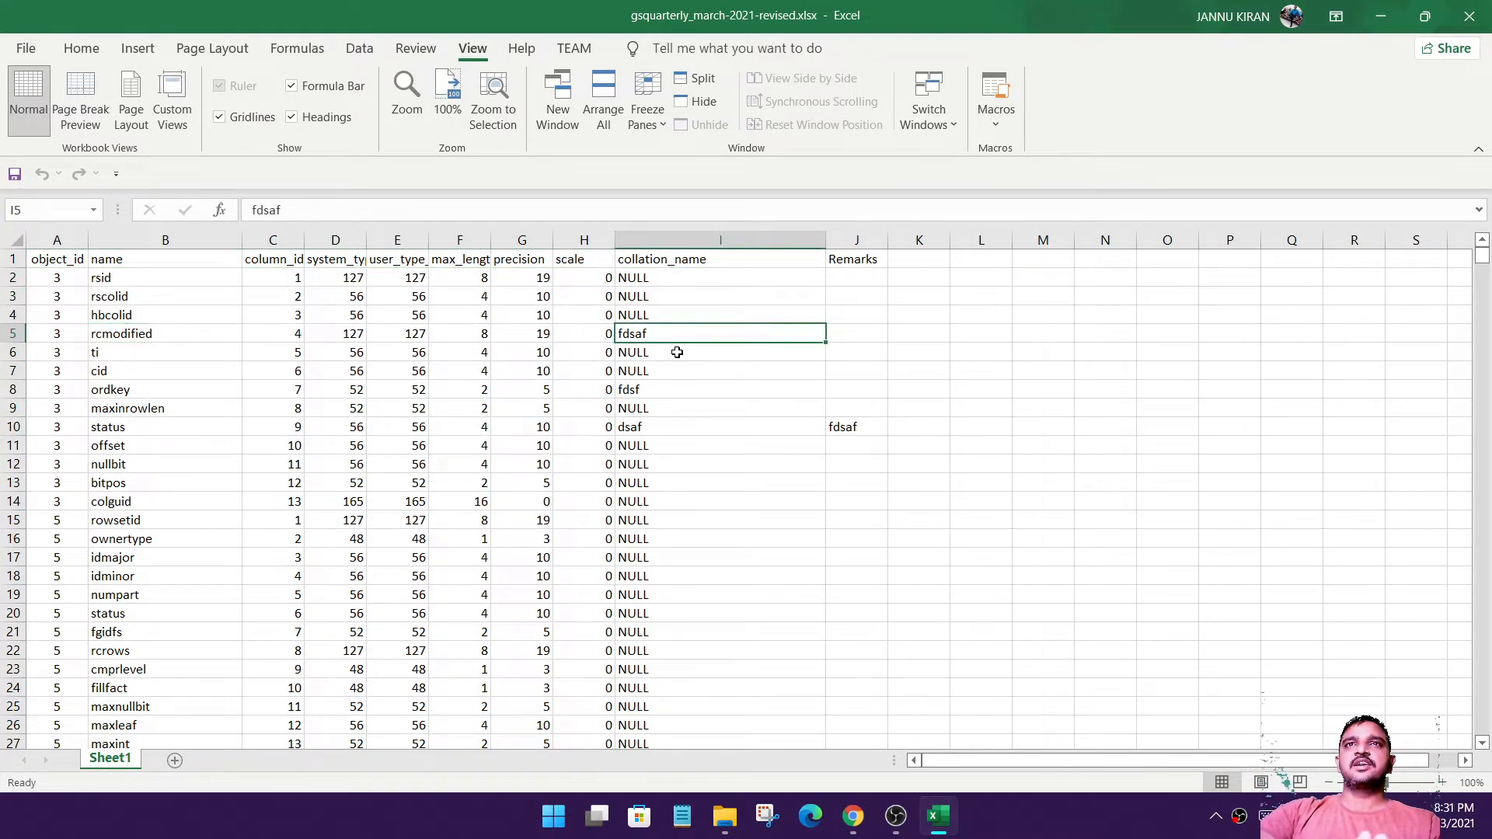
{"action": "scroll", "coordinate": [676, 353], "scroll_direction": "down", "scroll_amount": 20}
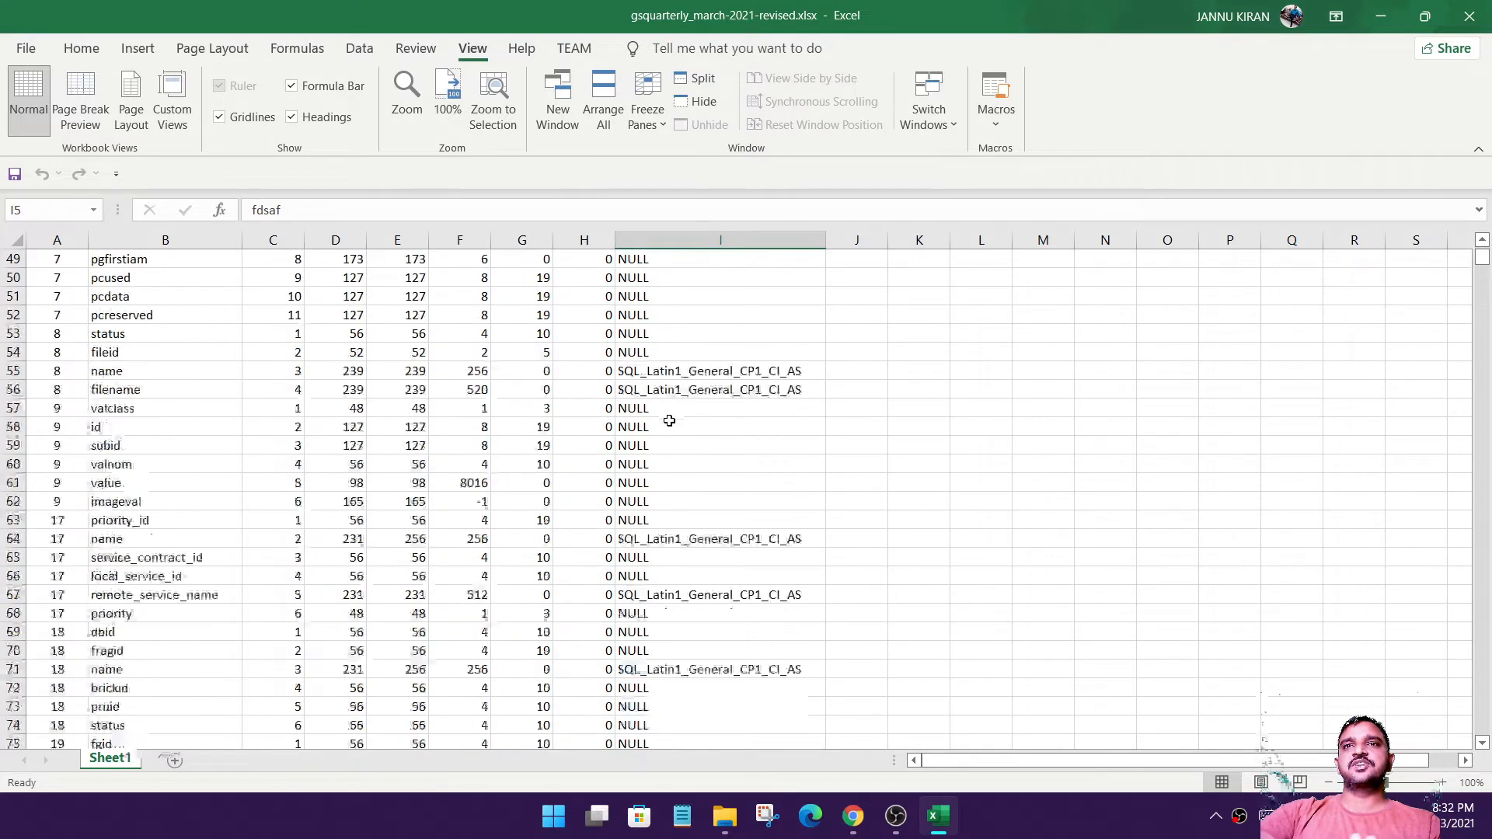
{"action": "scroll", "coordinate": [689, 535], "scroll_direction": "up", "scroll_amount": 20}
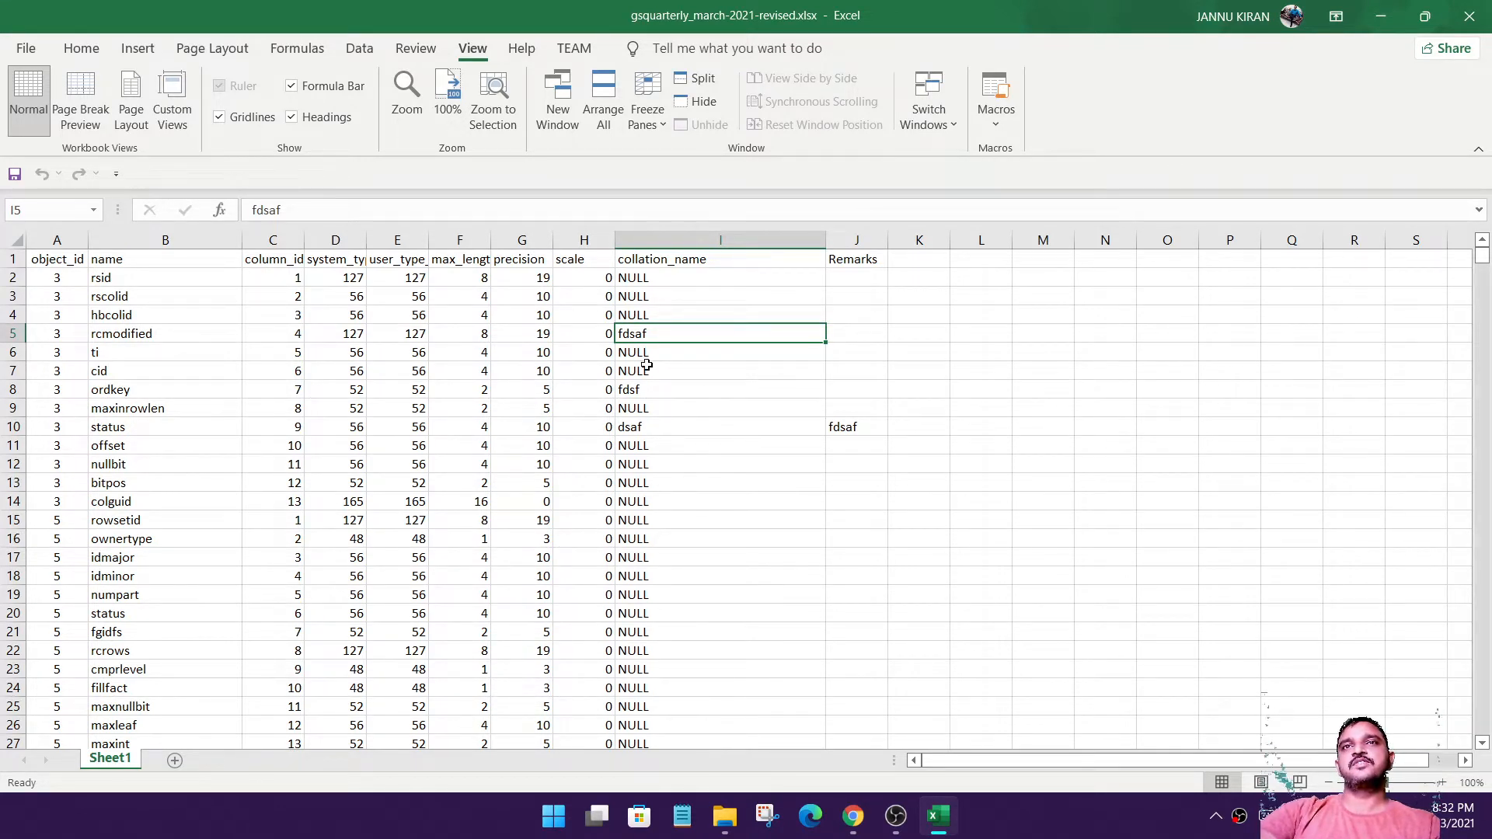
Set up a new macro recording and name the macro work1.
{"action": "left_click", "coordinate": [995, 130]}
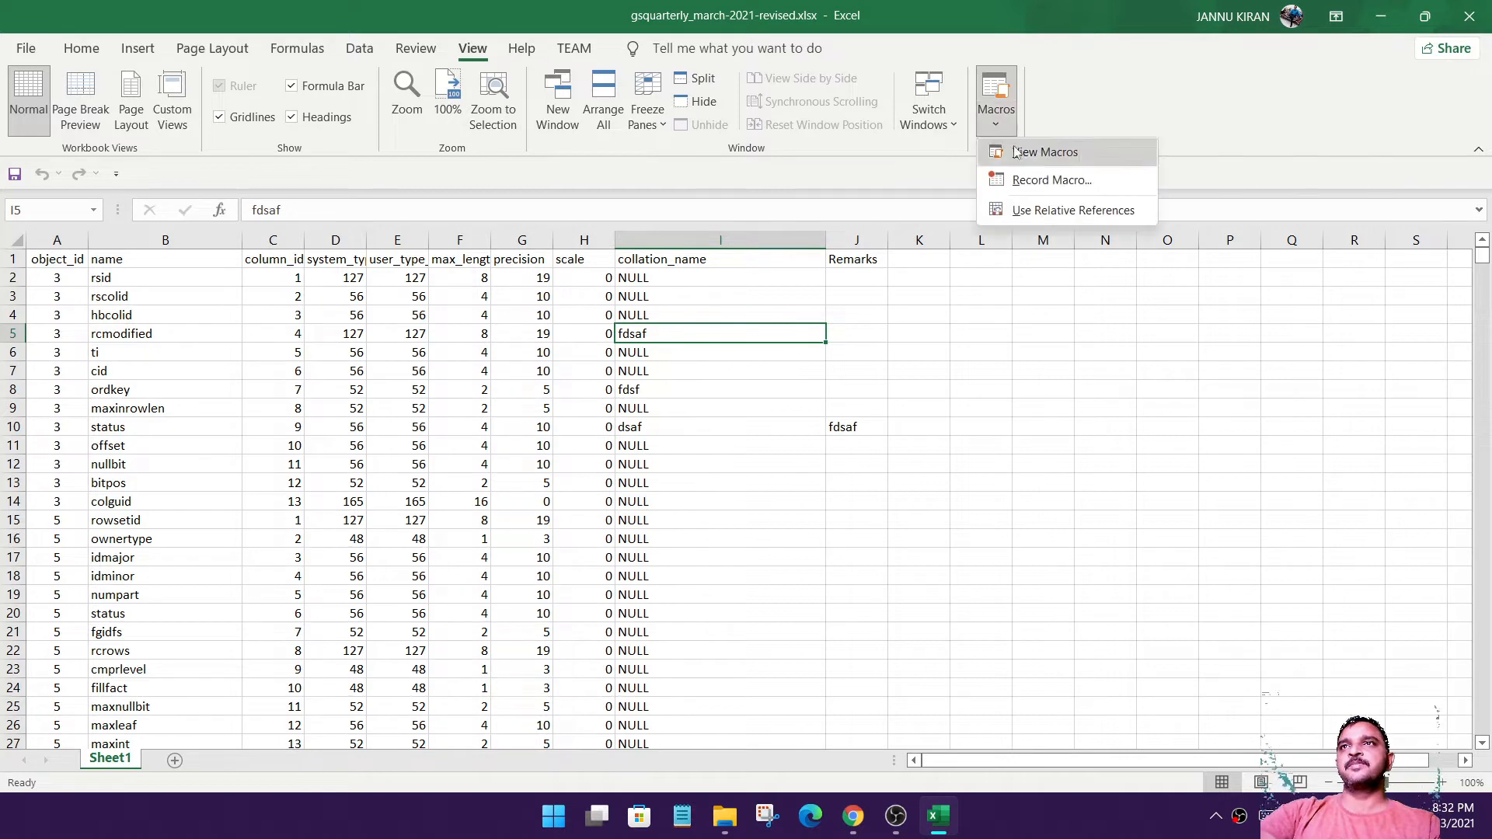
{"action": "left_click", "coordinate": [1038, 183]}
{"action": "left_click_drag", "start_coordinate": [759, 337], "coordinate": [593, 331]}
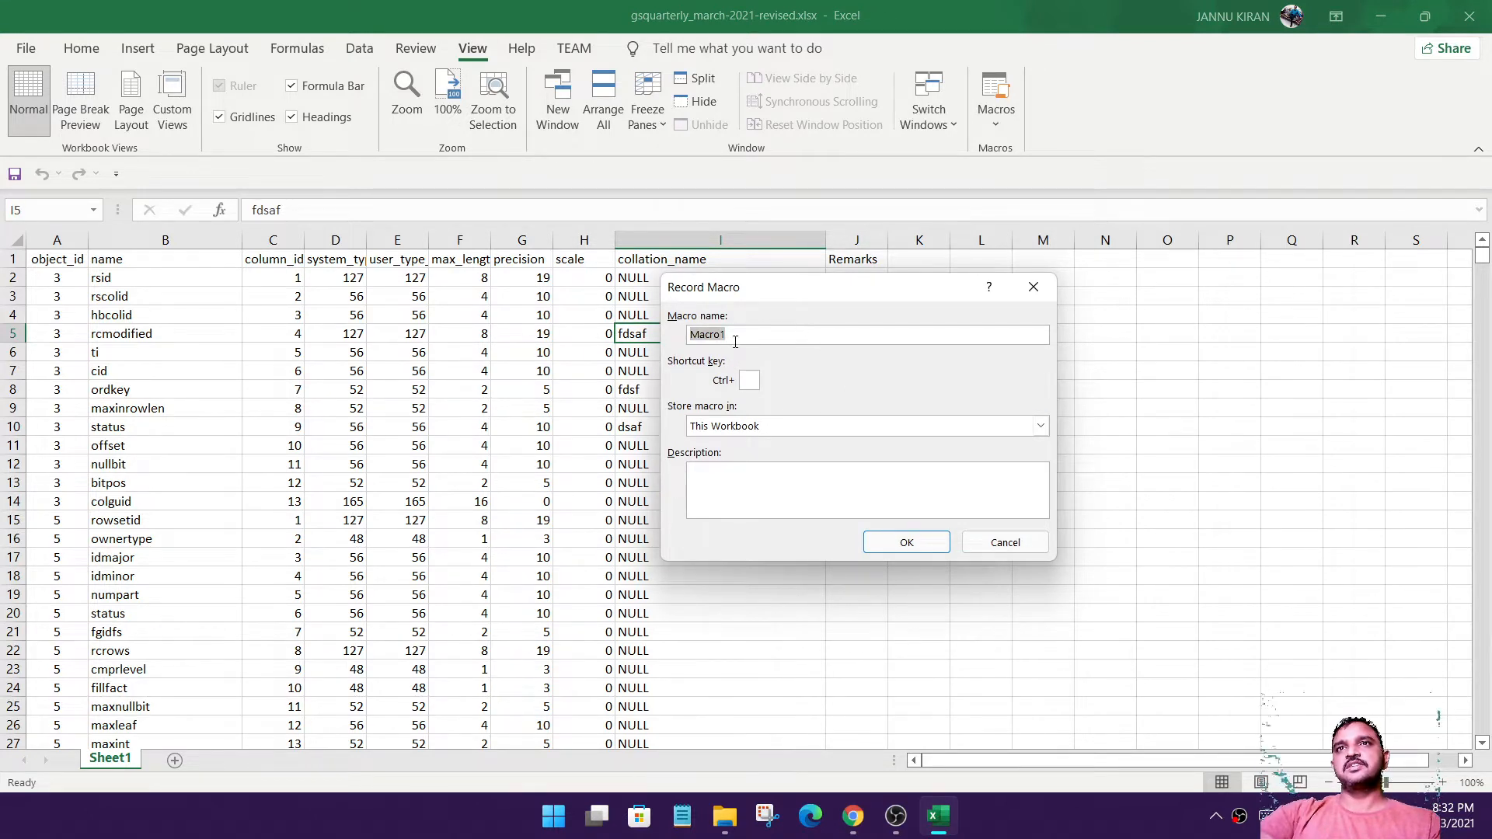
{"action": "type", "text": "w"}
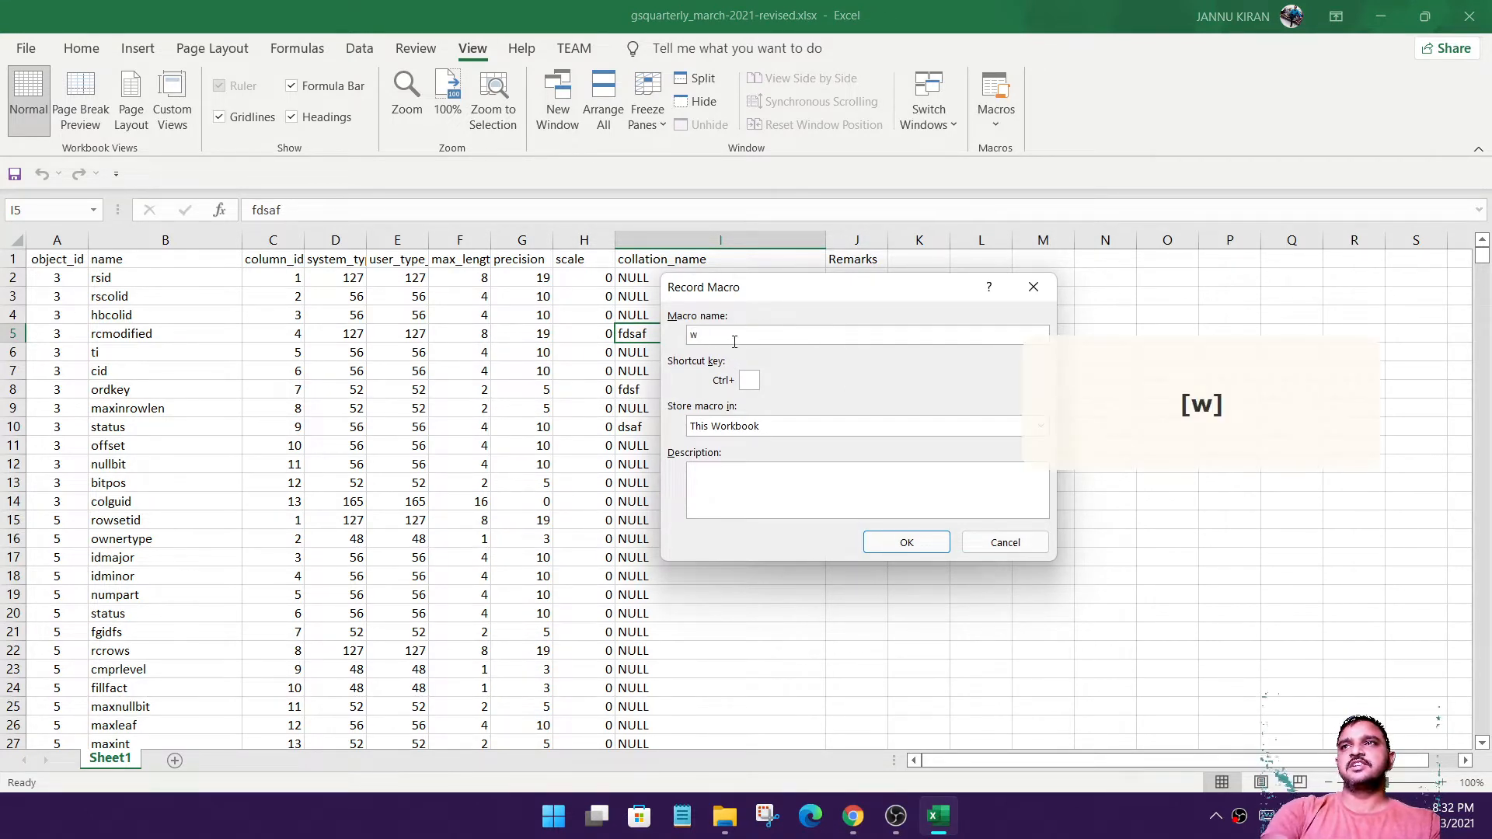
{"action": "type", "text": "ork1"}
Assign Ctrl+Shift+W as the shortcut key for the work1 macro.
{"action": "left_click", "coordinate": [746, 380]}
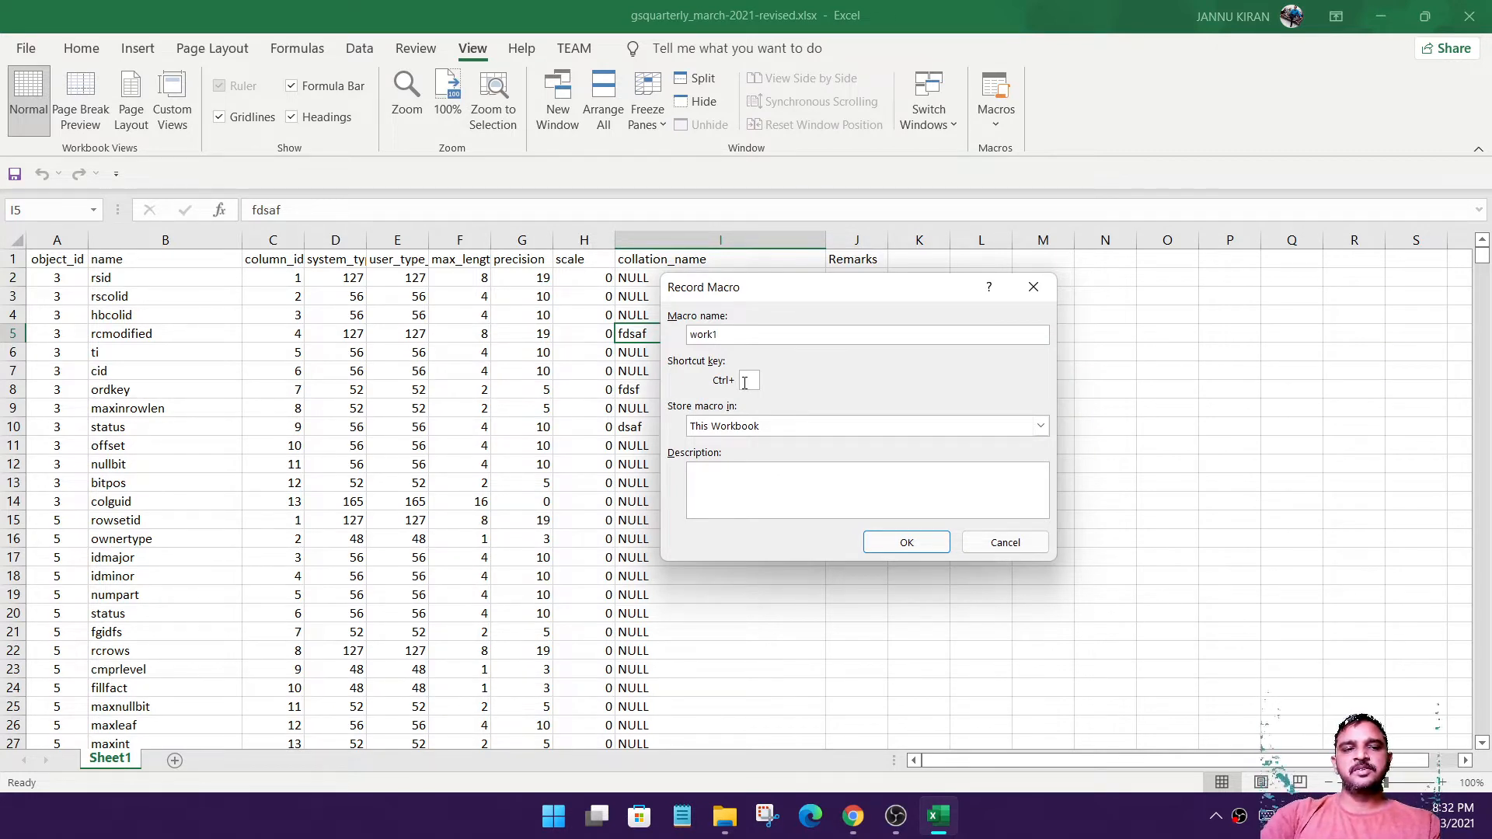
{"action": "key", "text": "ctrl"}
{"action": "key", "text": "ctrl+shift"}
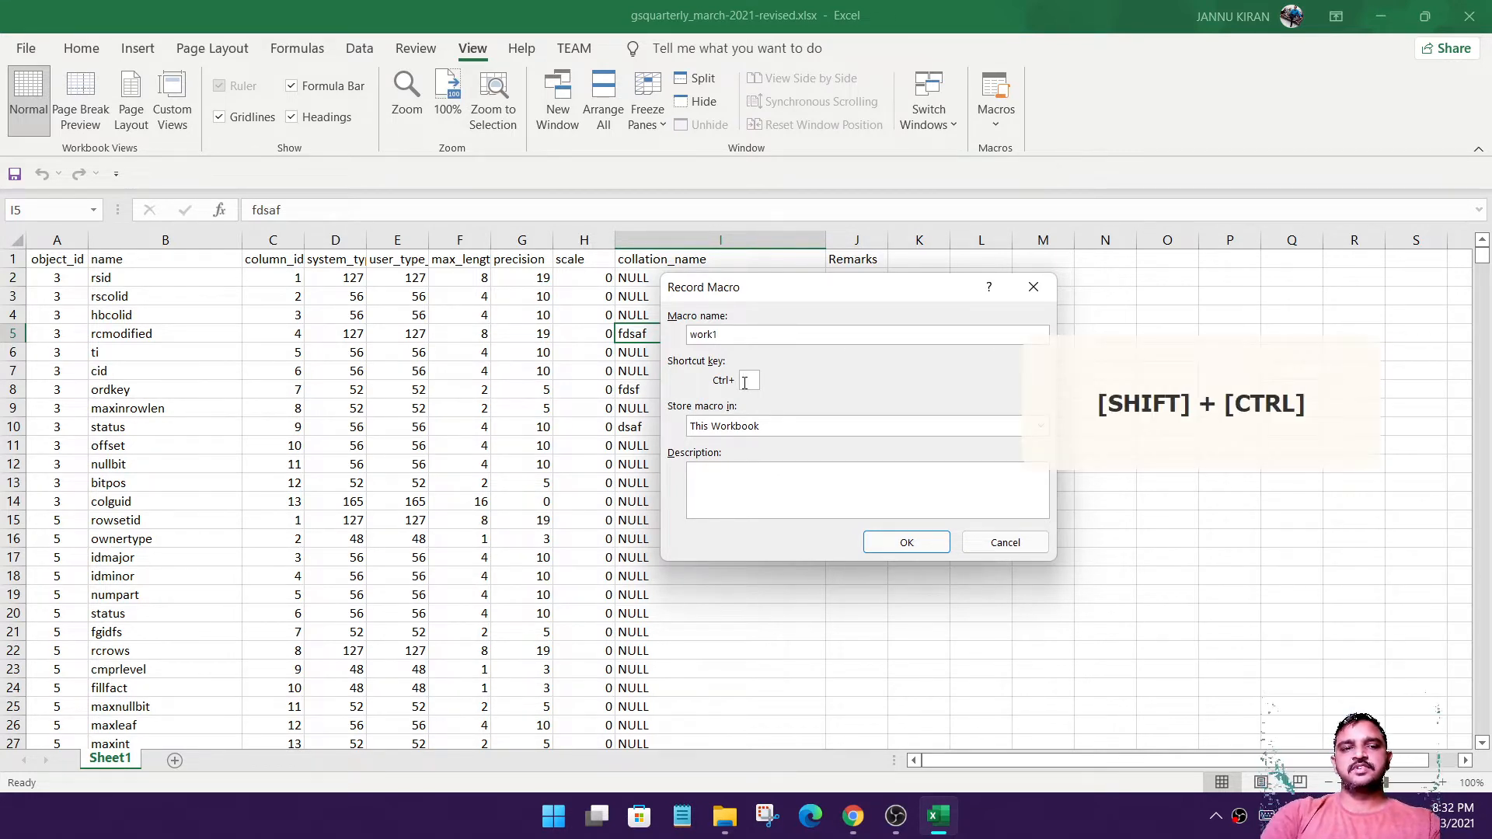
{"action": "key", "text": "shift"}
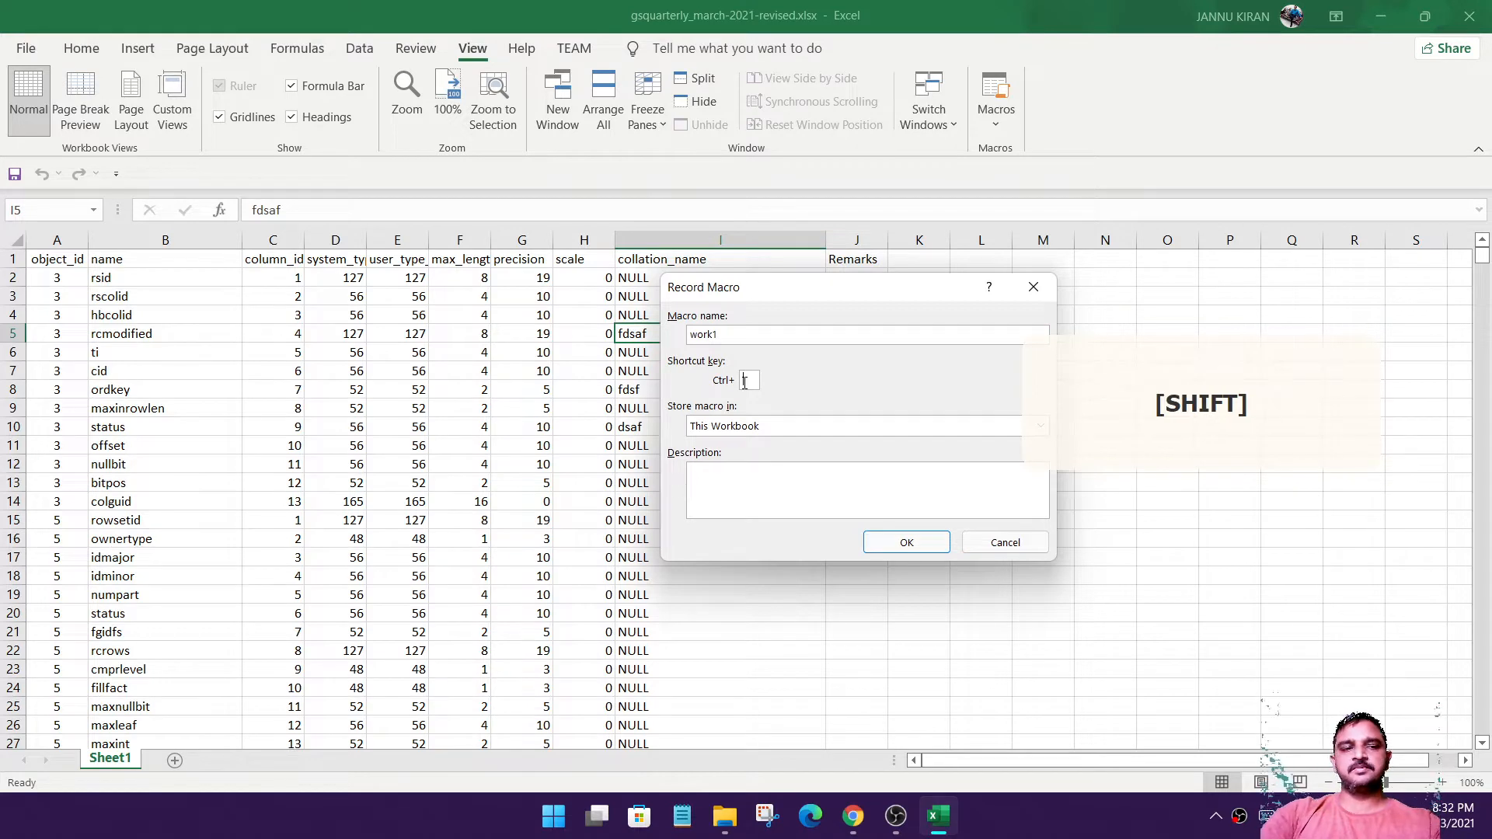
{"action": "key", "text": "shift+w"}
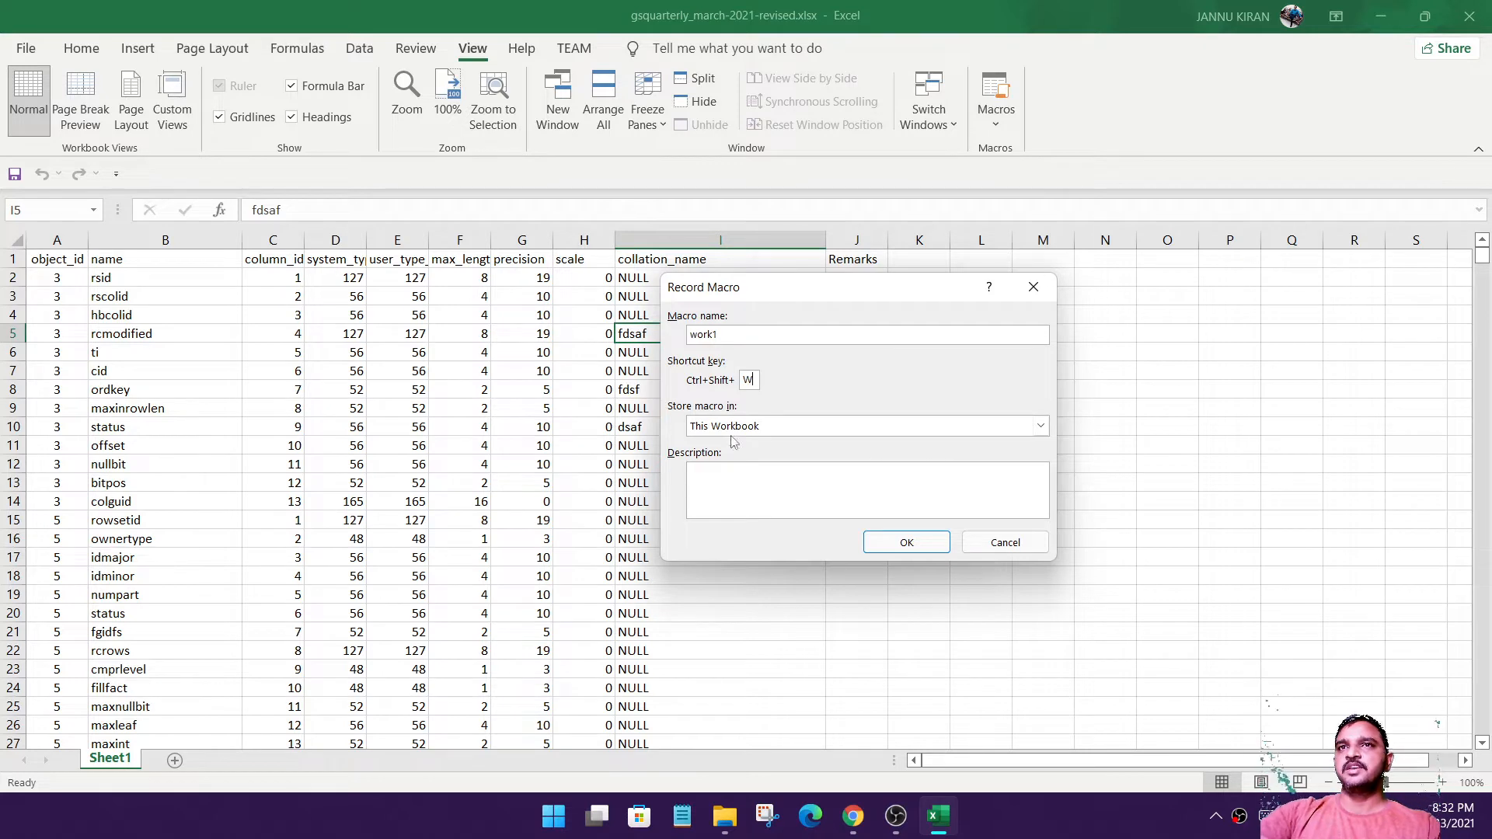
Check the storage locations for the macro, keep This Workbook and start the recording.
{"action": "left_click", "coordinate": [1041, 427]}
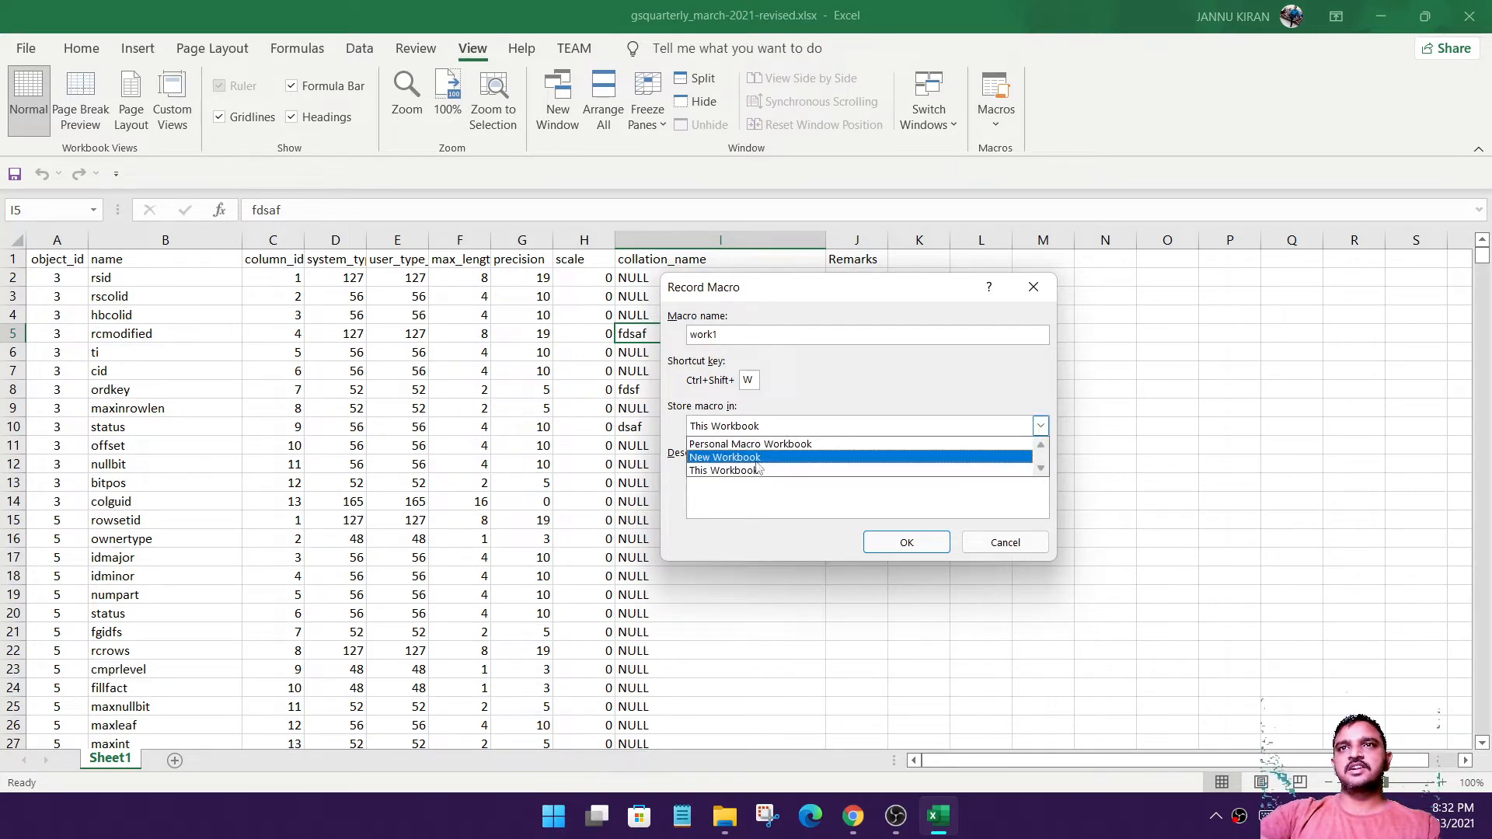
{"action": "left_click", "coordinate": [878, 393]}
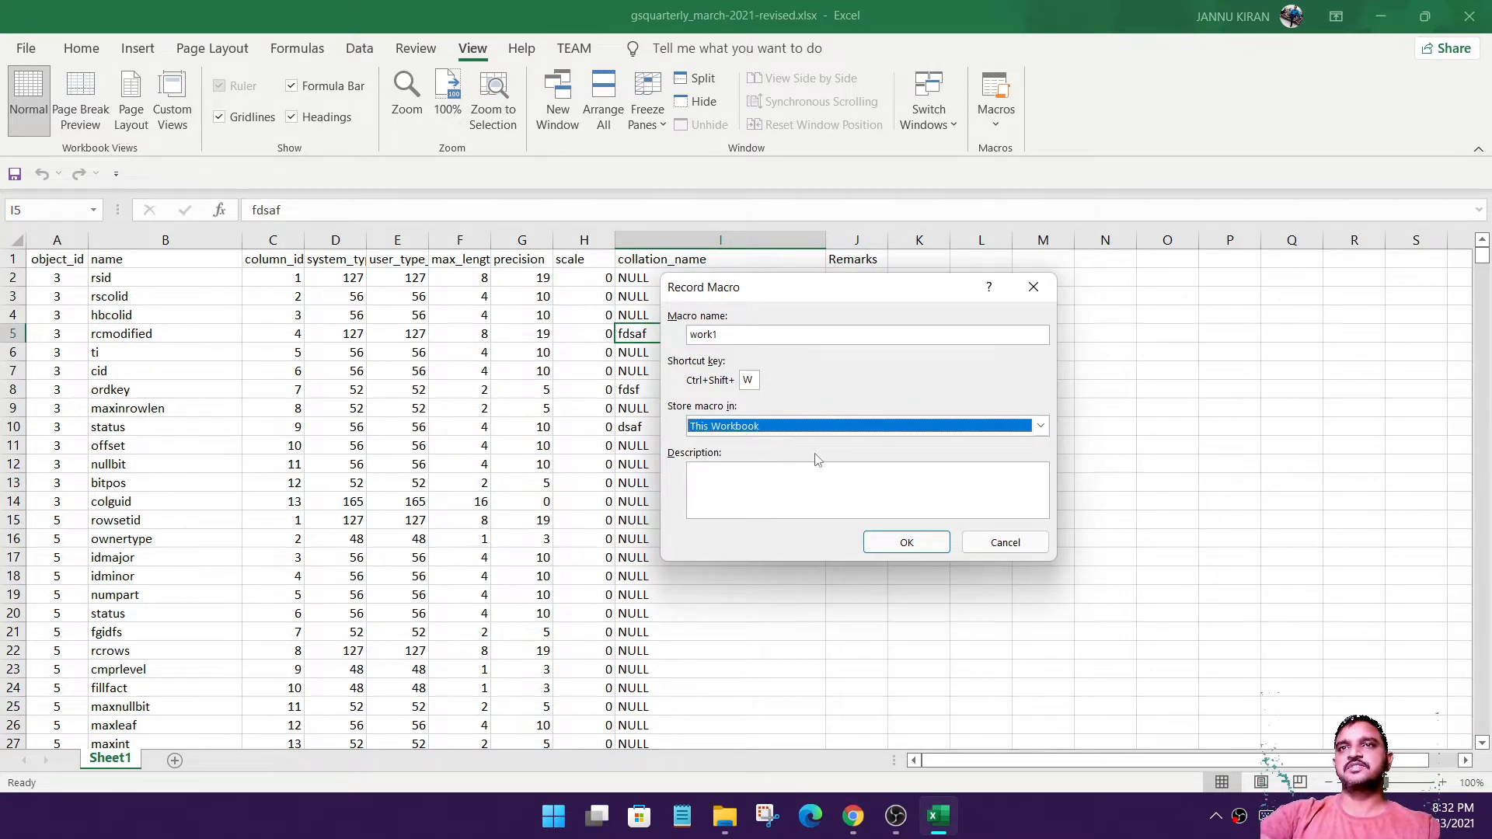
{"action": "left_click", "coordinate": [904, 543]}
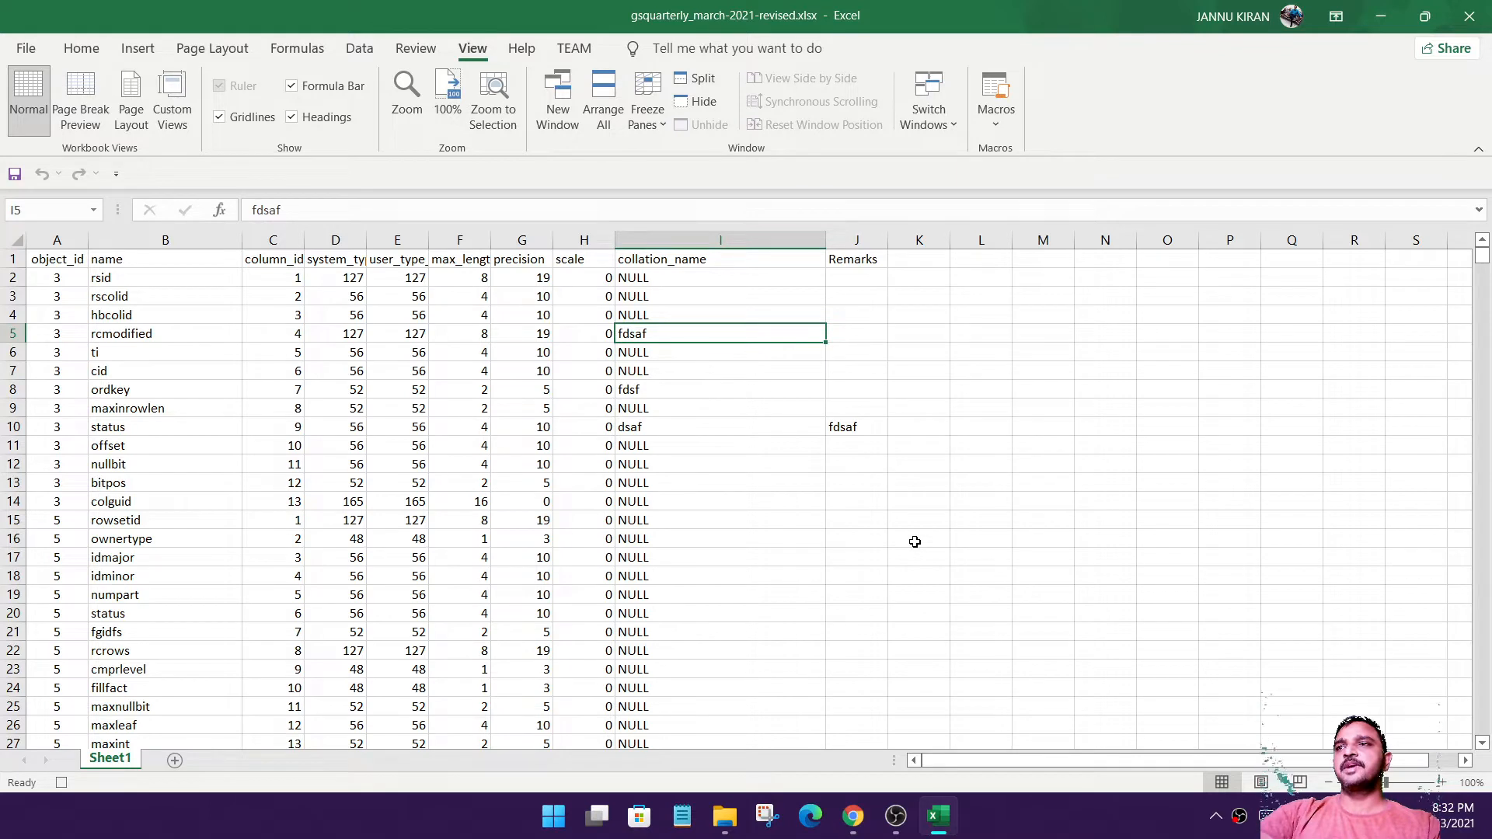
{"action": "left_click", "coordinate": [62, 783]}
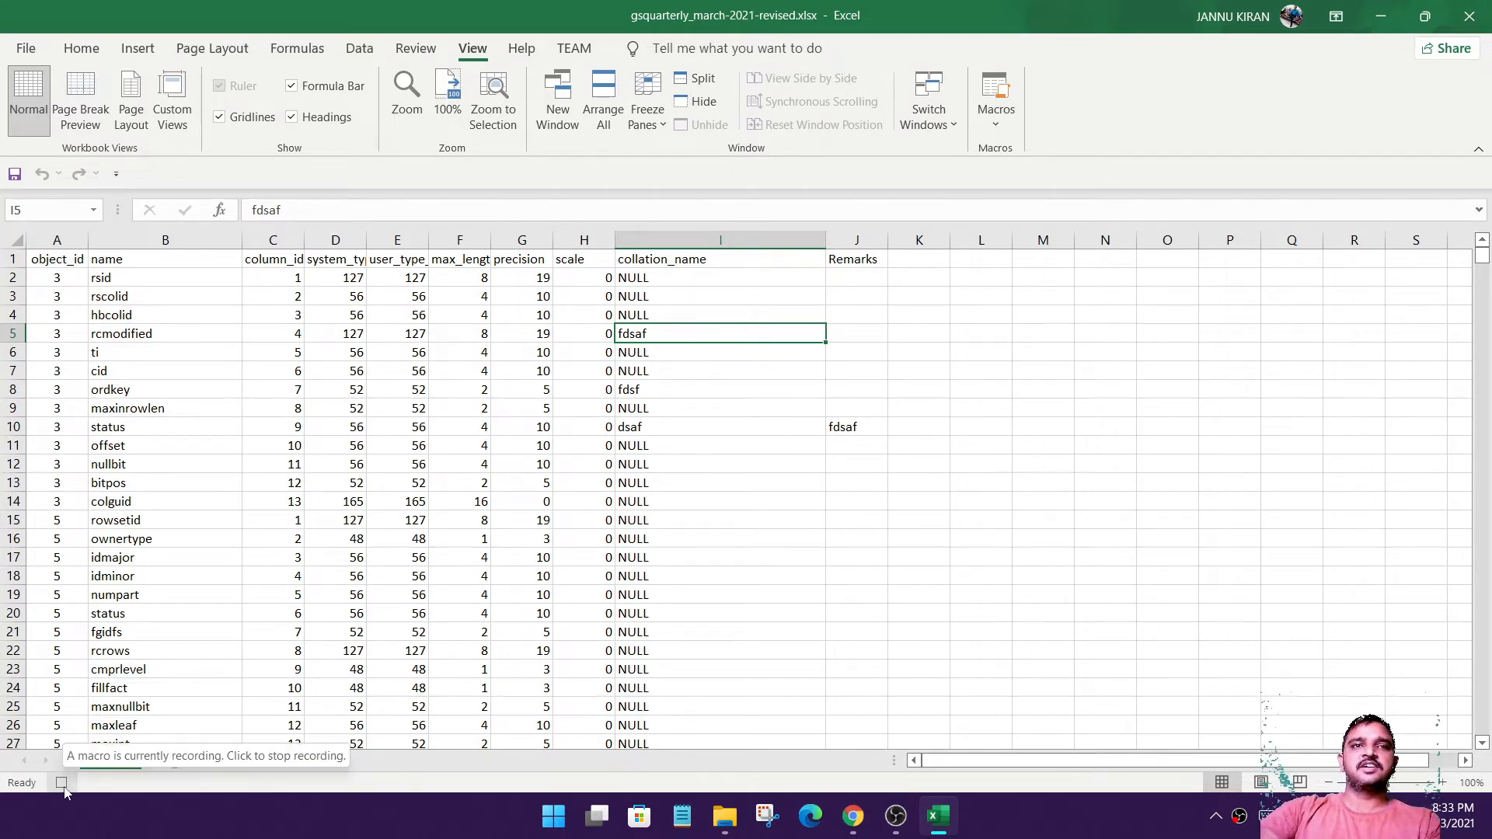
Set the font size of the header cells A1:J1 to 12.
{"action": "left_click", "coordinate": [760, 427]}
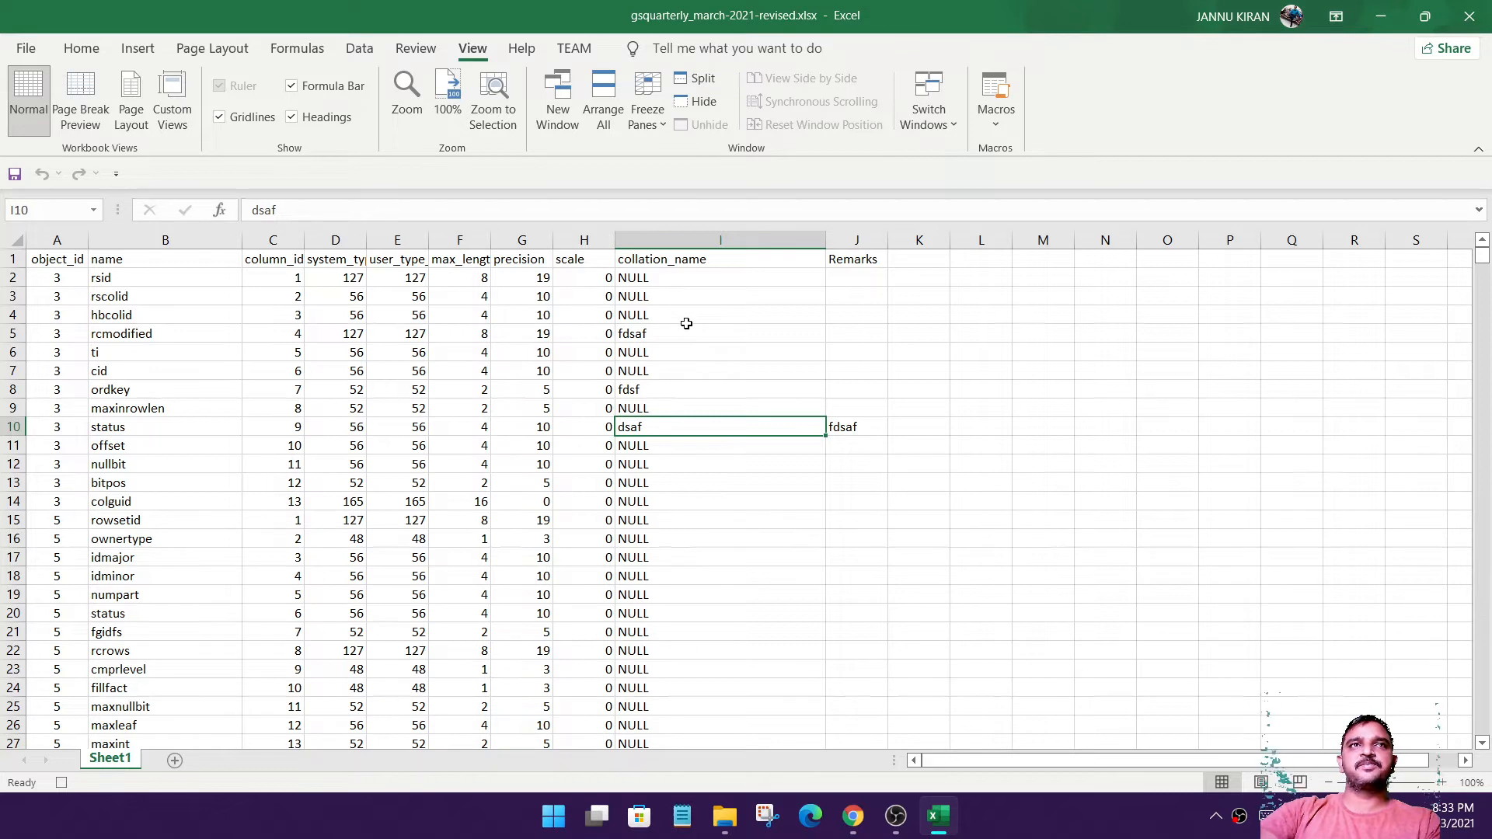
{"action": "left_click_drag", "start_coordinate": [49, 259], "coordinate": [873, 259]}
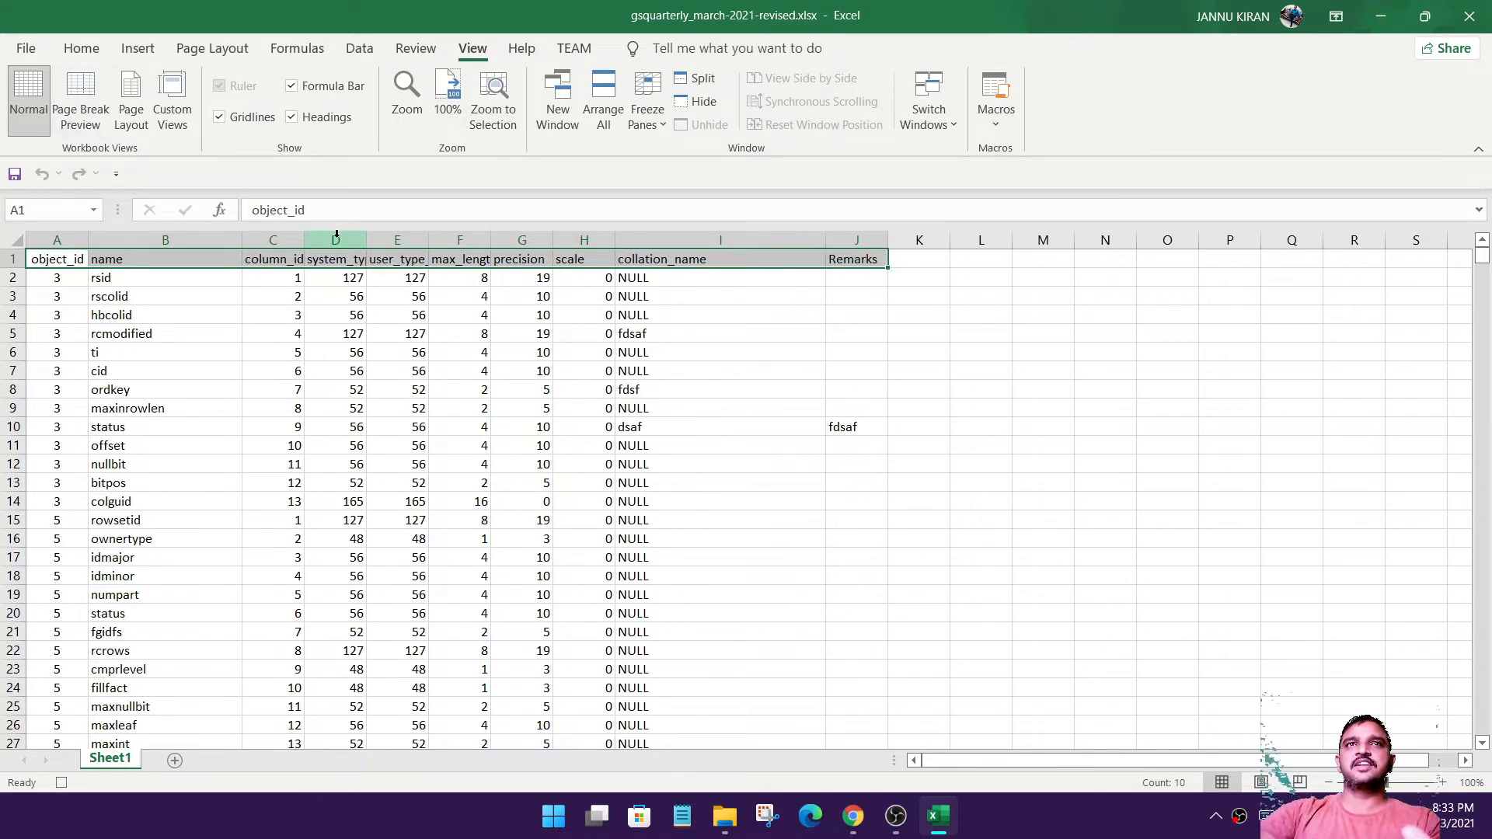
{"action": "left_click", "coordinate": [24, 51]}
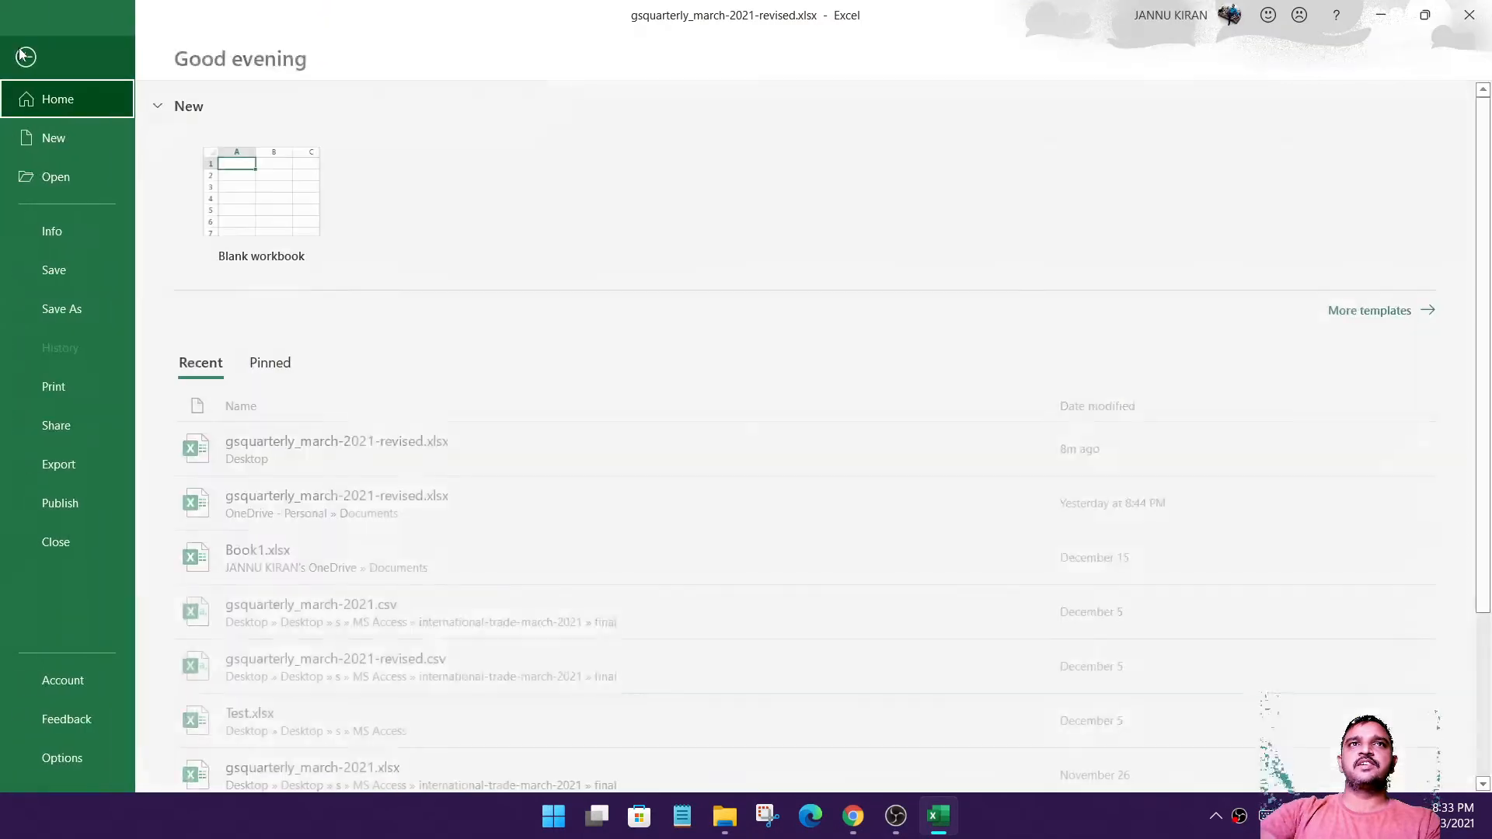
{"action": "left_click", "coordinate": [26, 56]}
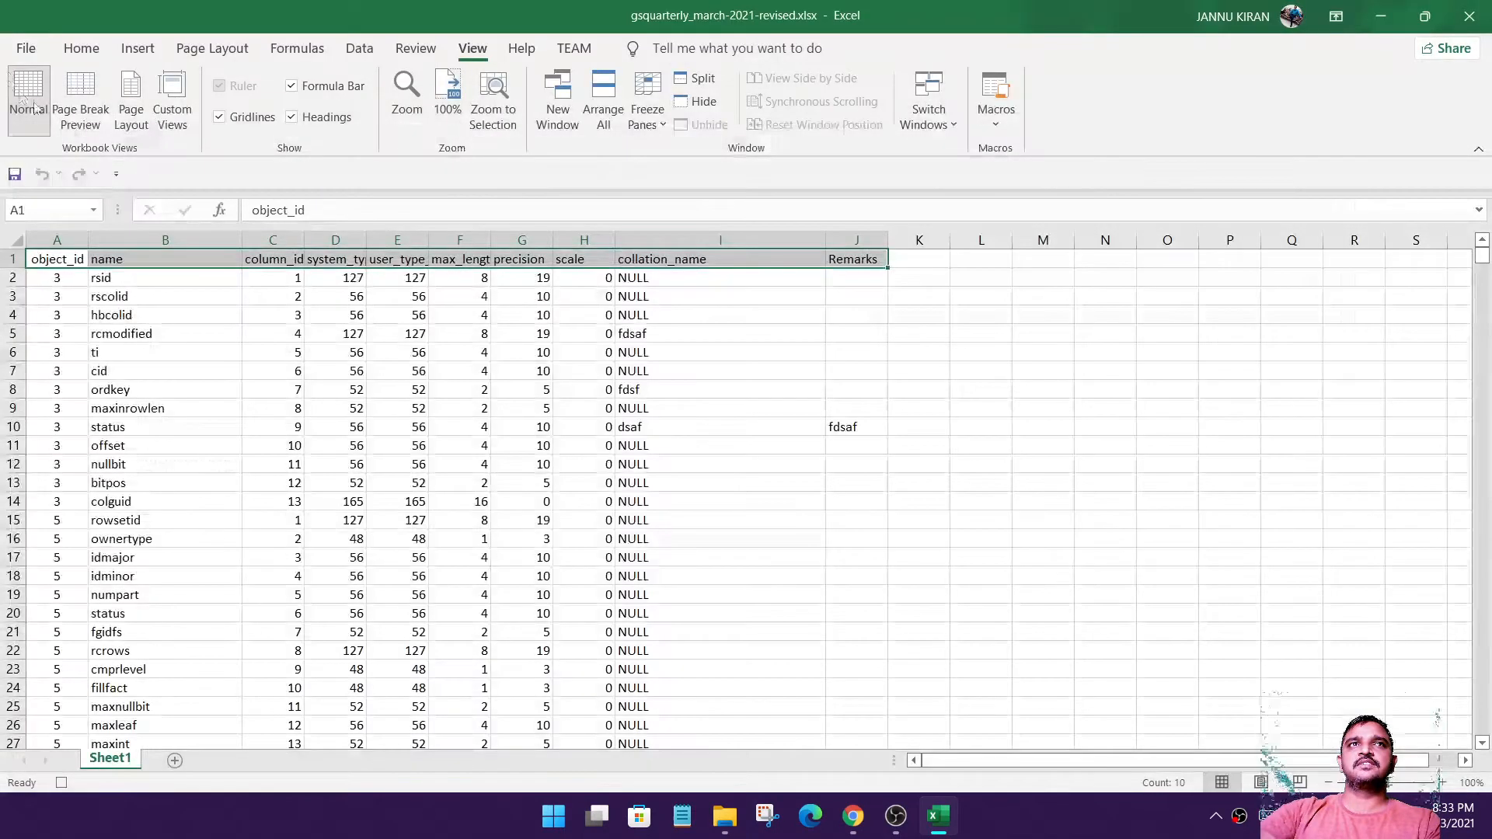
{"action": "left_click", "coordinate": [78, 52]}
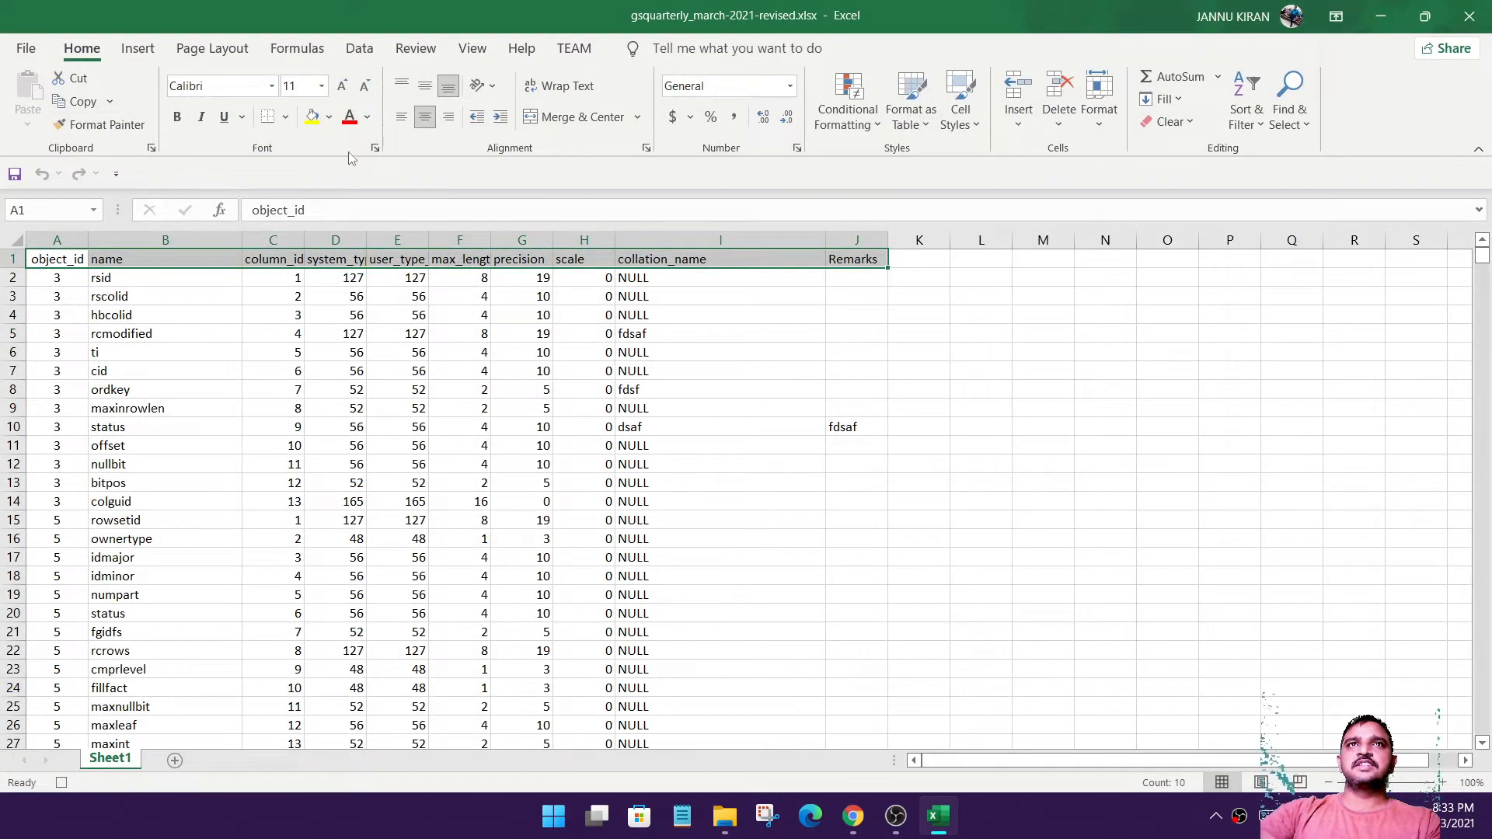
{"action": "left_click", "coordinate": [323, 87]}
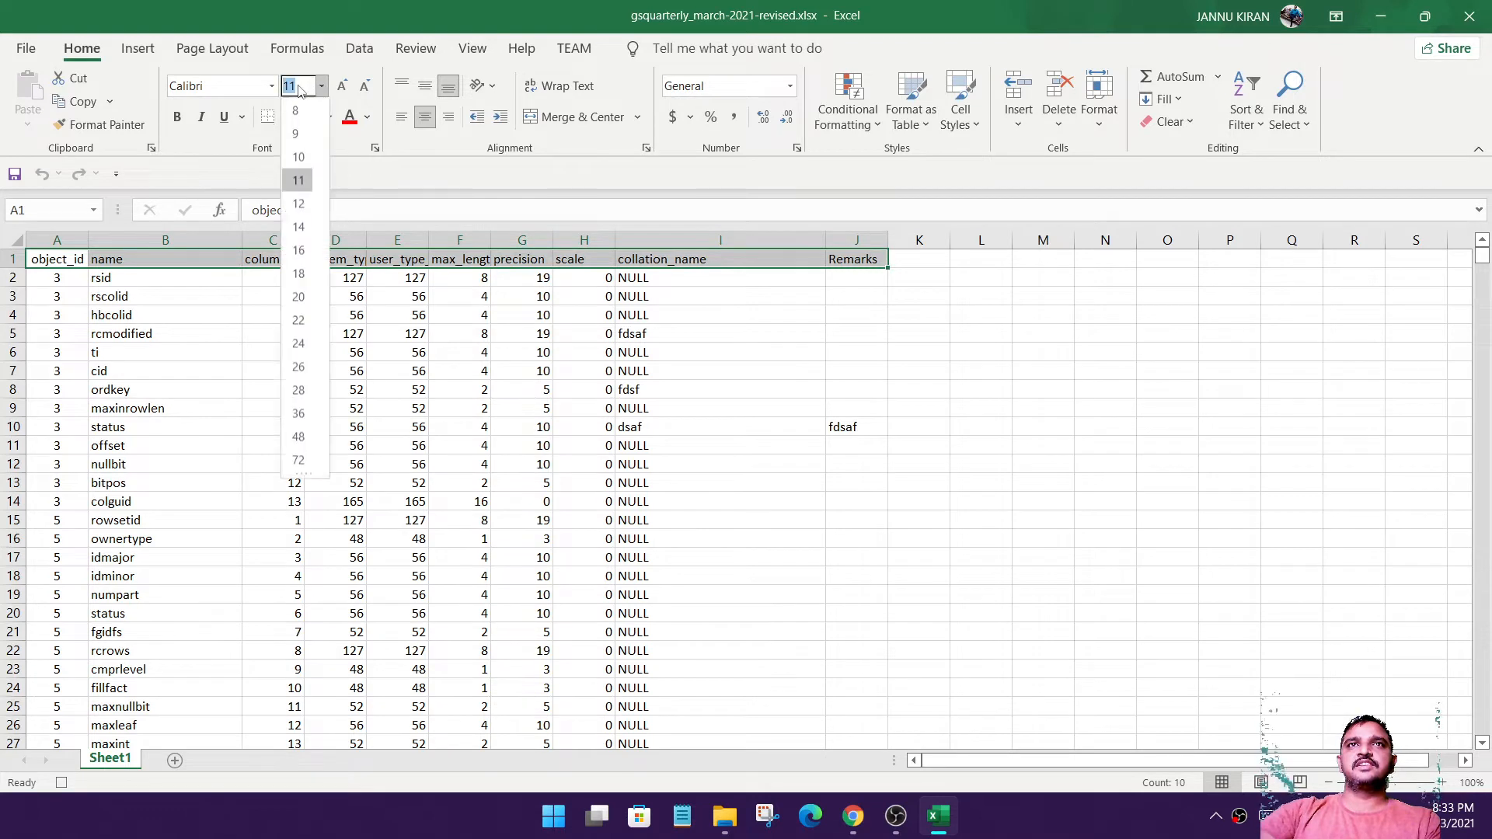
{"action": "left_click", "coordinate": [298, 204]}
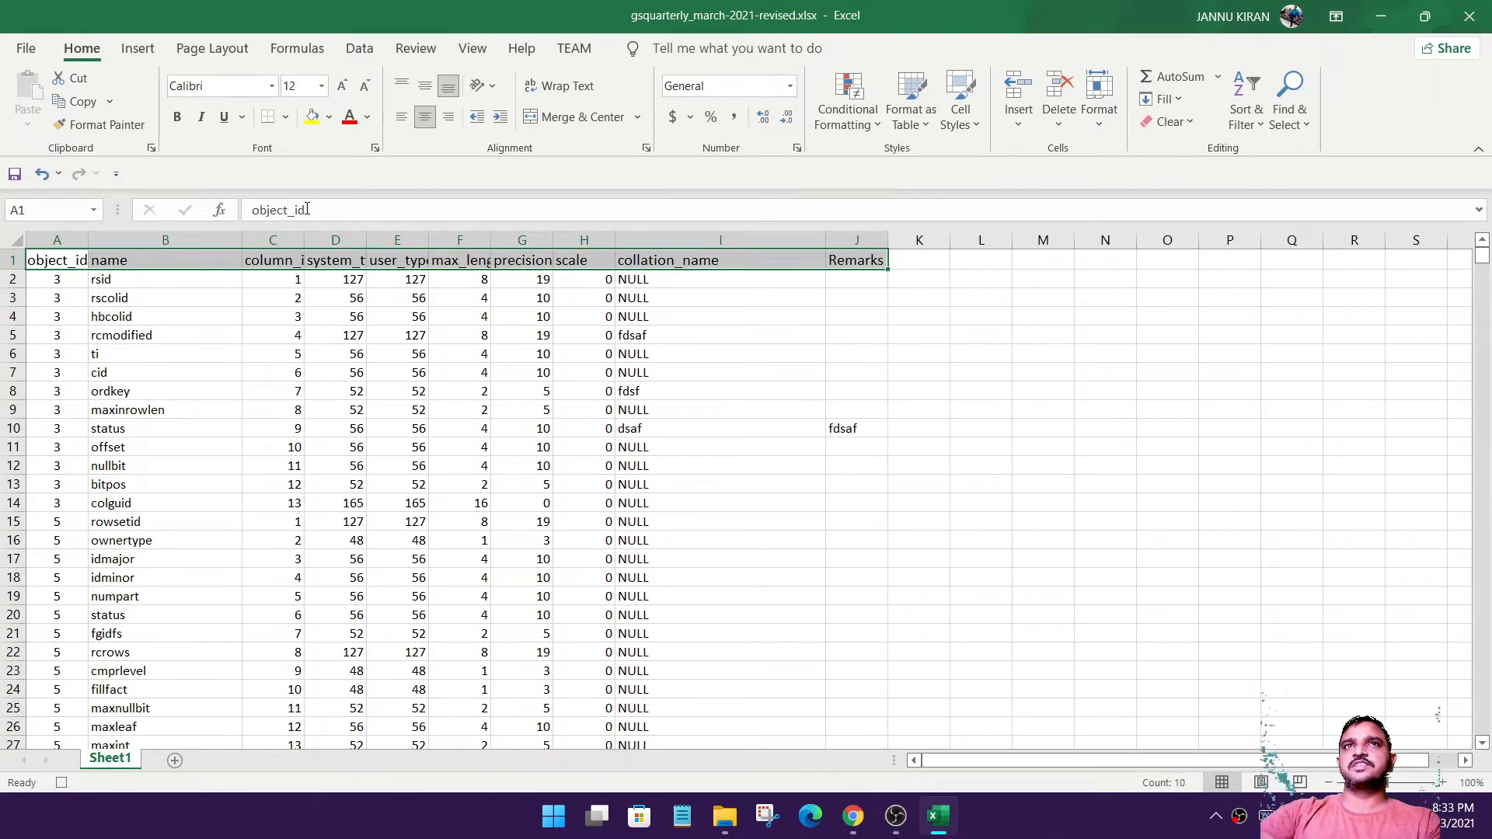
Middle-align the header cells A1:J1 vertically, turn off their horizontal centring and make them bold.
{"action": "left_click", "coordinate": [425, 86]}
{"action": "left_click", "coordinate": [425, 118]}
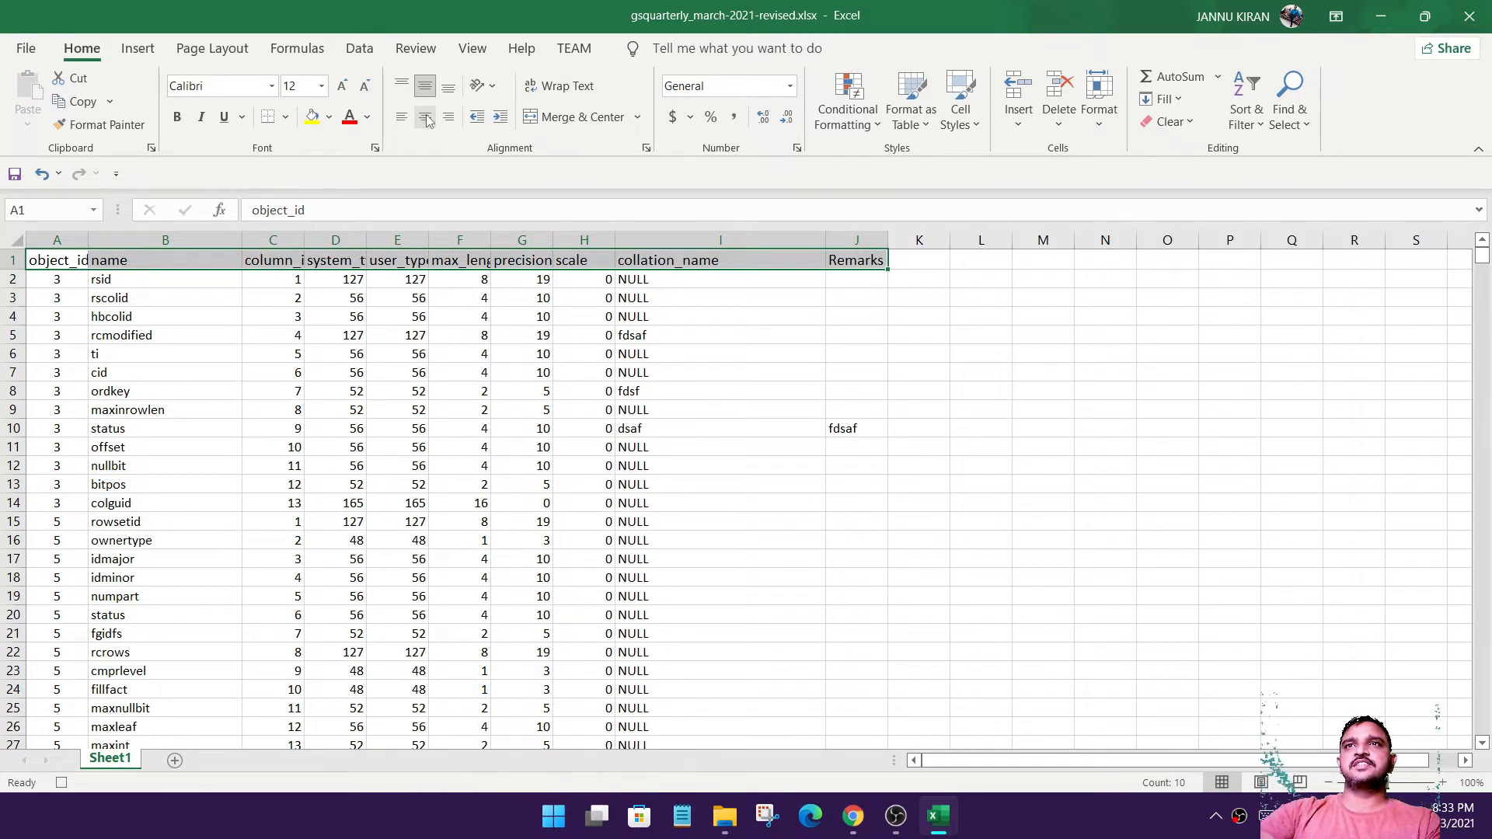
{"action": "left_click", "coordinate": [177, 117]}
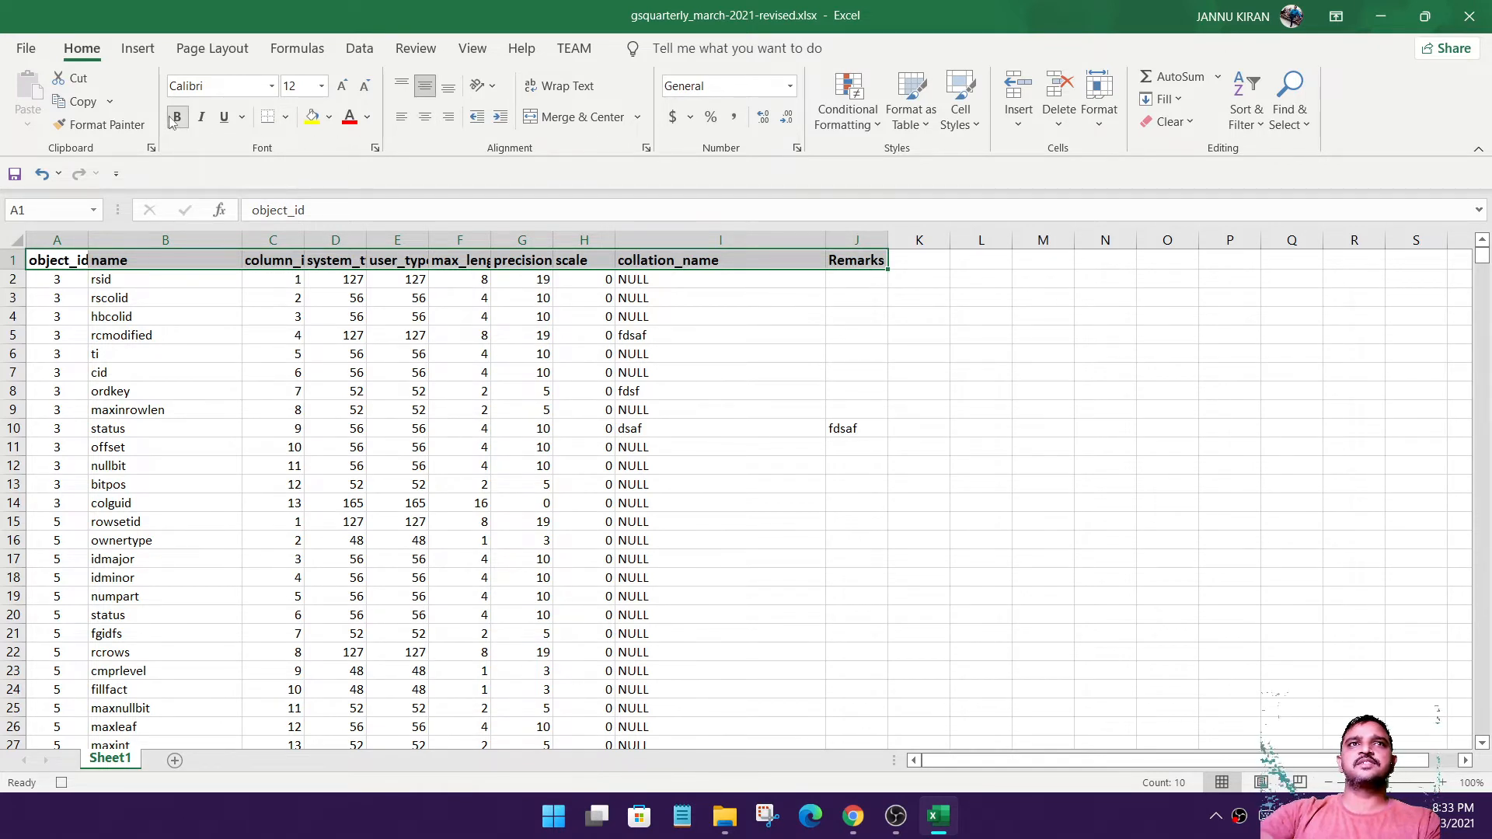
Colour the header text in A1:J1 red and fill the header cells with light gray.
{"action": "left_click", "coordinate": [350, 118]}
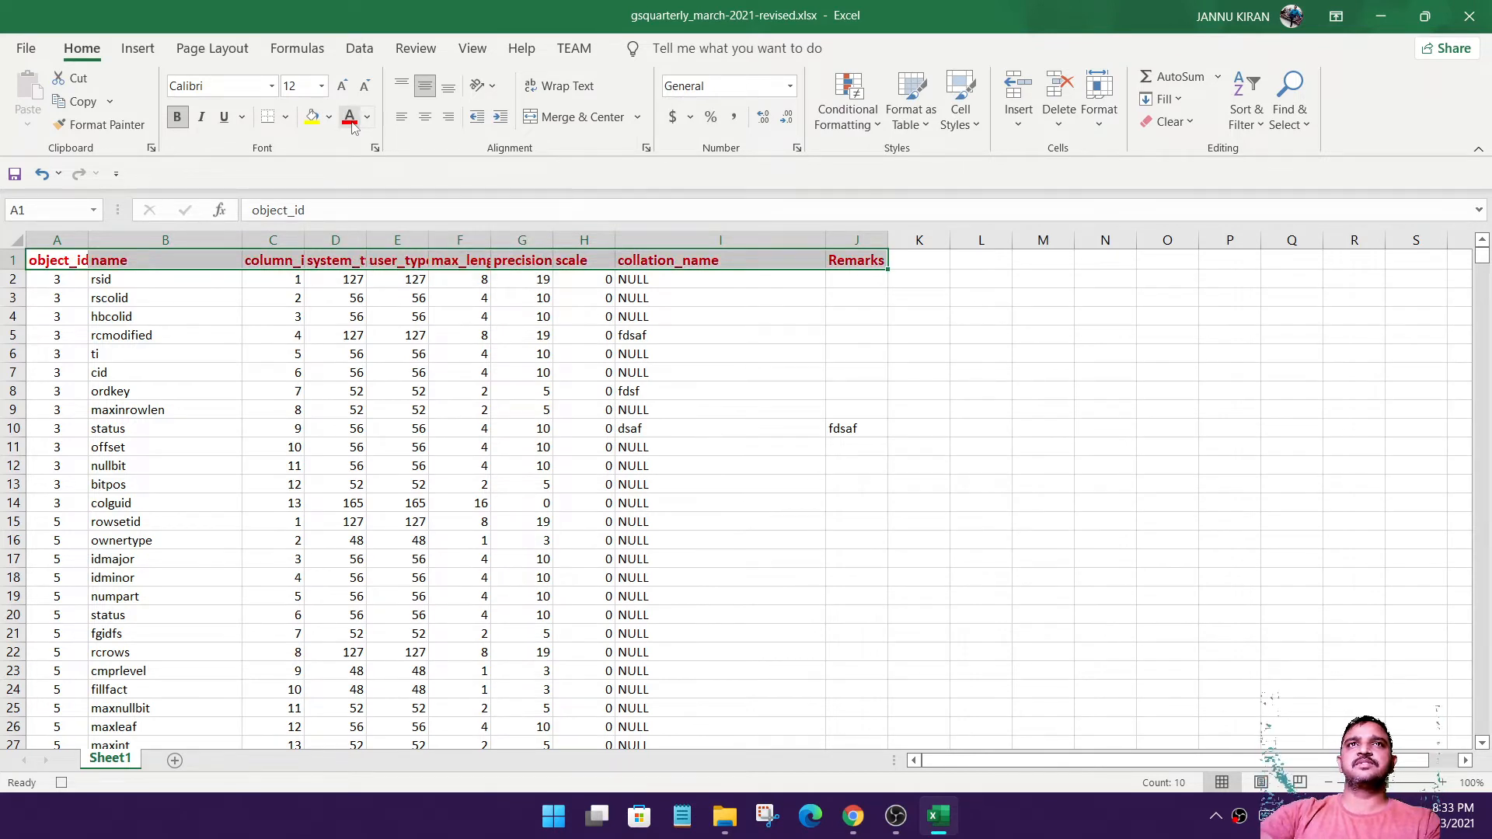
{"action": "left_click", "coordinate": [329, 116]}
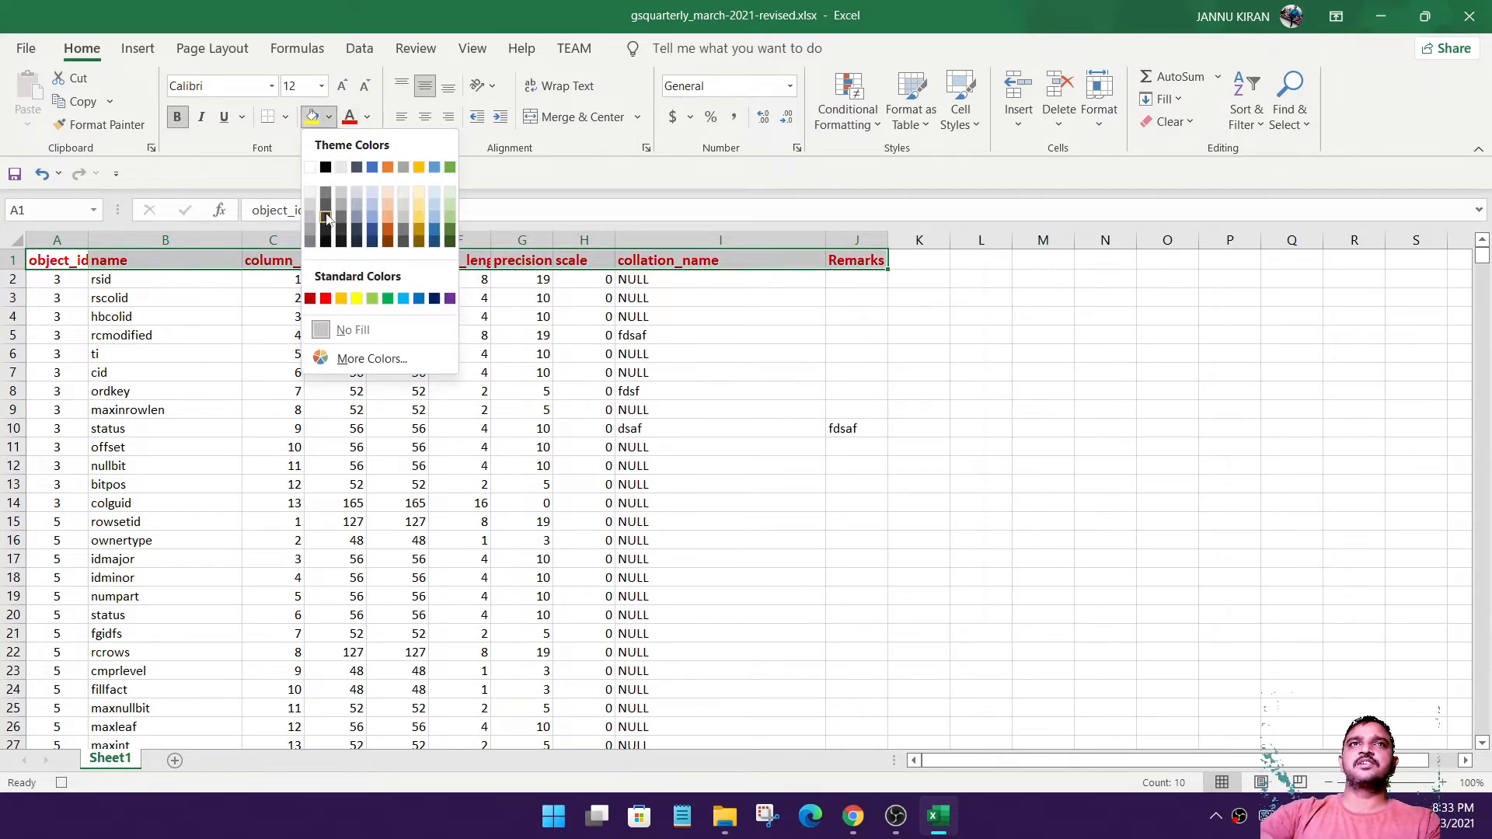
{"action": "left_click", "coordinate": [343, 169]}
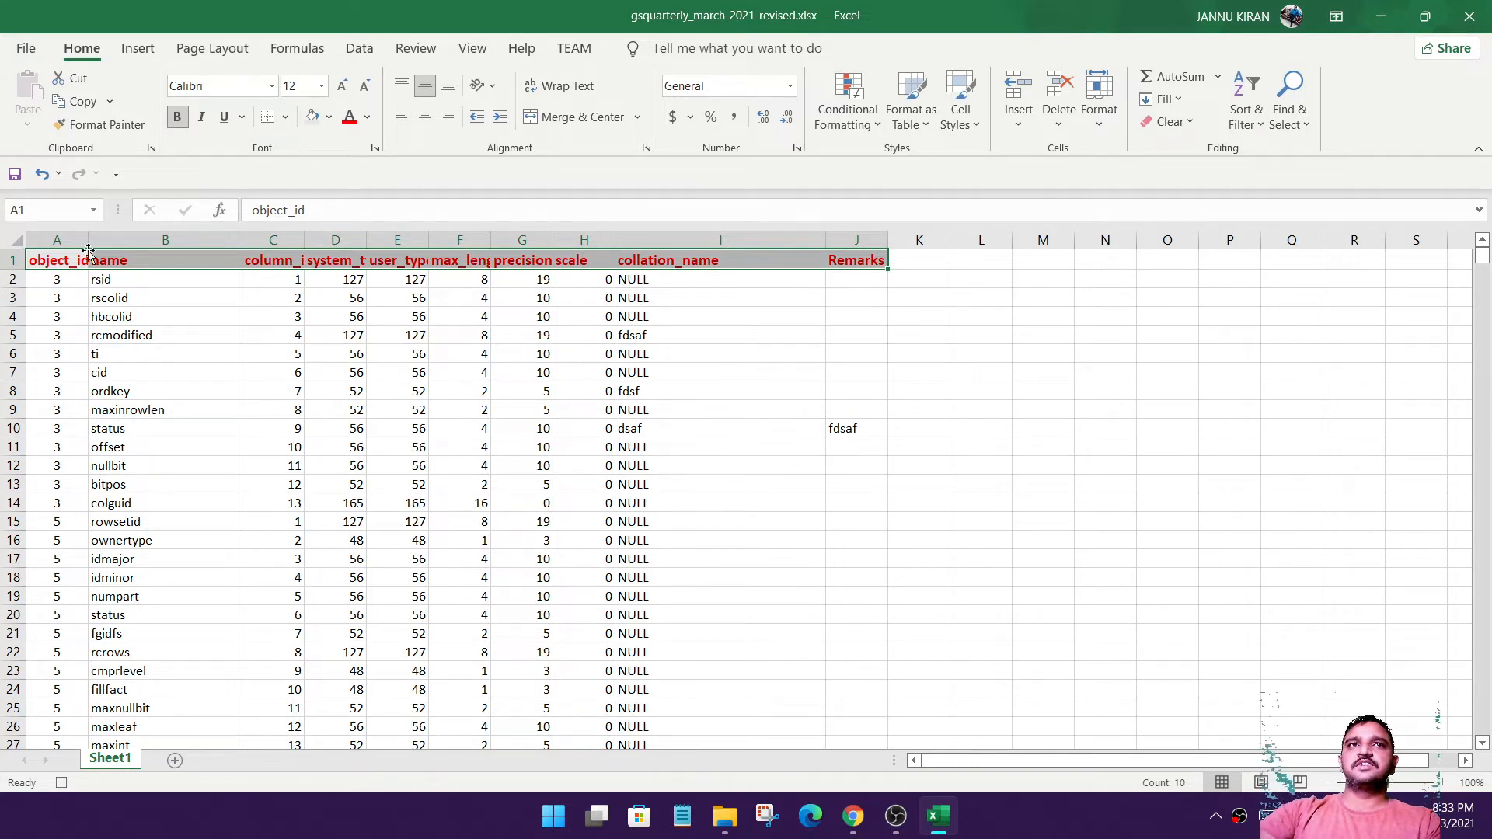
Widen columns A and B, and autofit columns C through H so their headers fit.
{"action": "left_click_drag", "start_coordinate": [87, 241], "coordinate": [107, 241]}
{"action": "left_click_drag", "start_coordinate": [262, 241], "coordinate": [408, 240]}
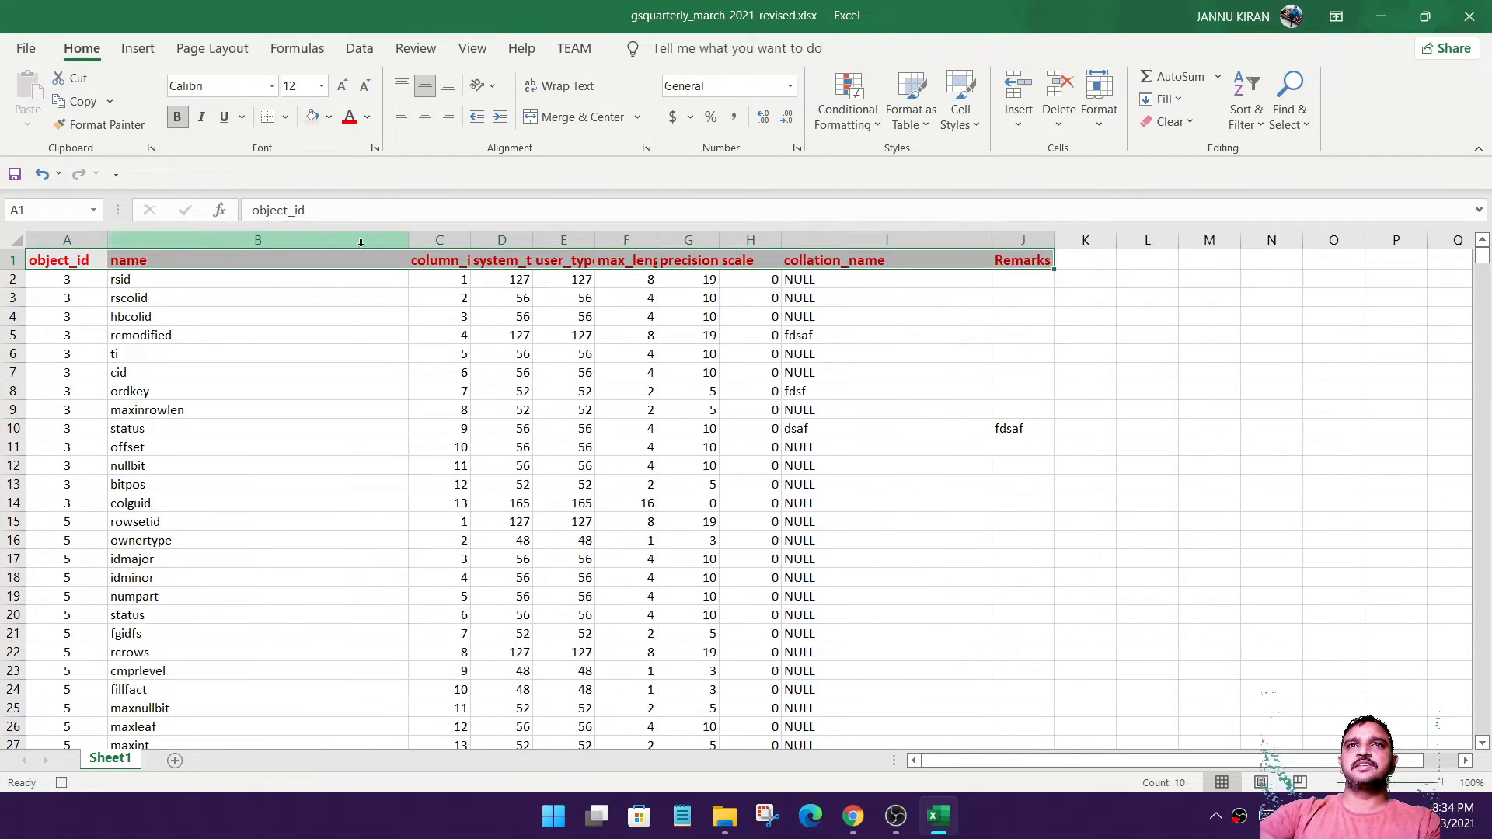
{"action": "double_click", "coordinate": [469, 239]}
{"action": "double_click", "coordinate": [546, 240]}
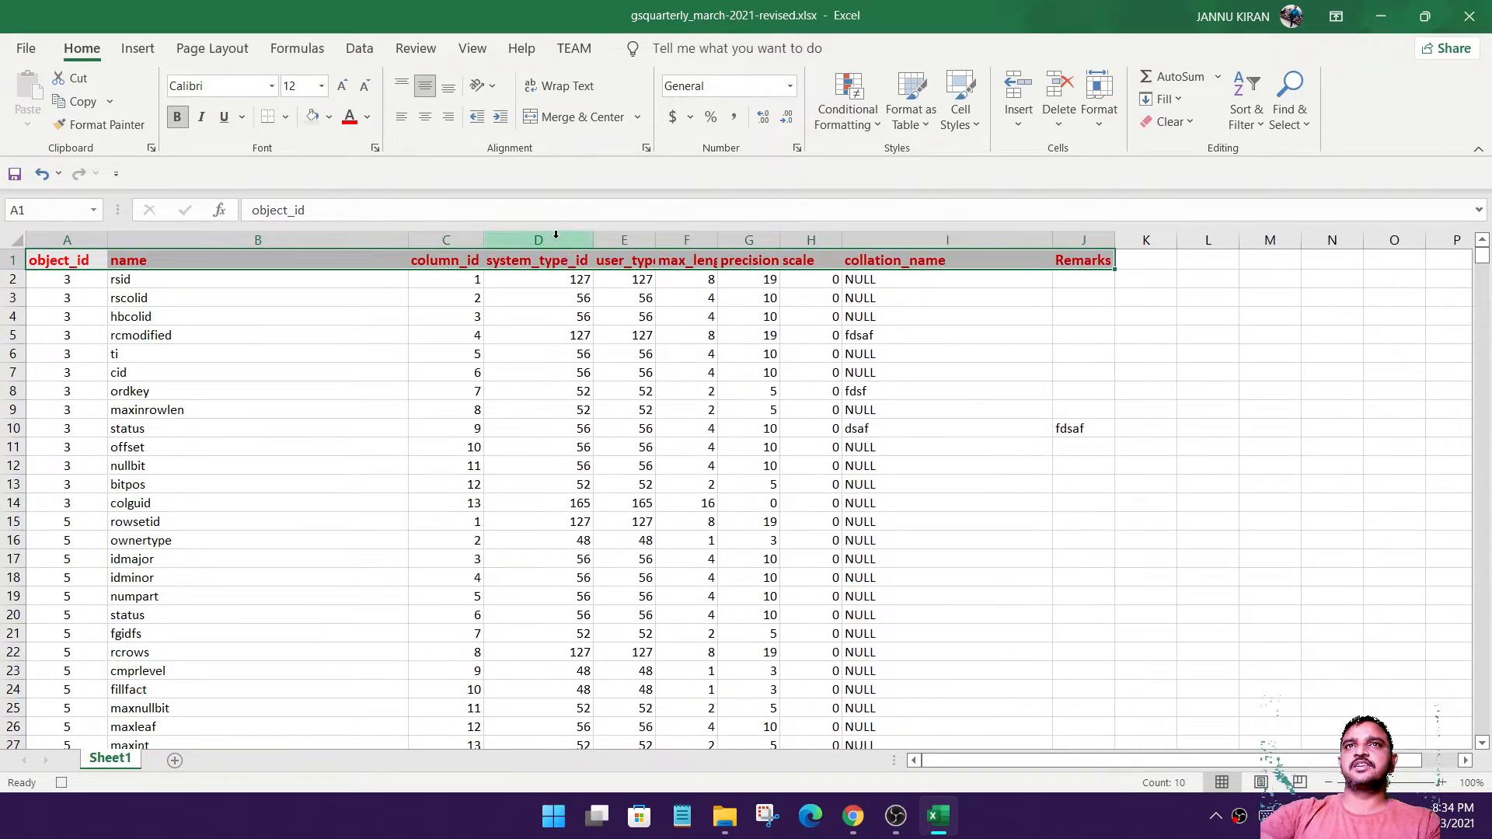
{"action": "double_click", "coordinate": [655, 240]}
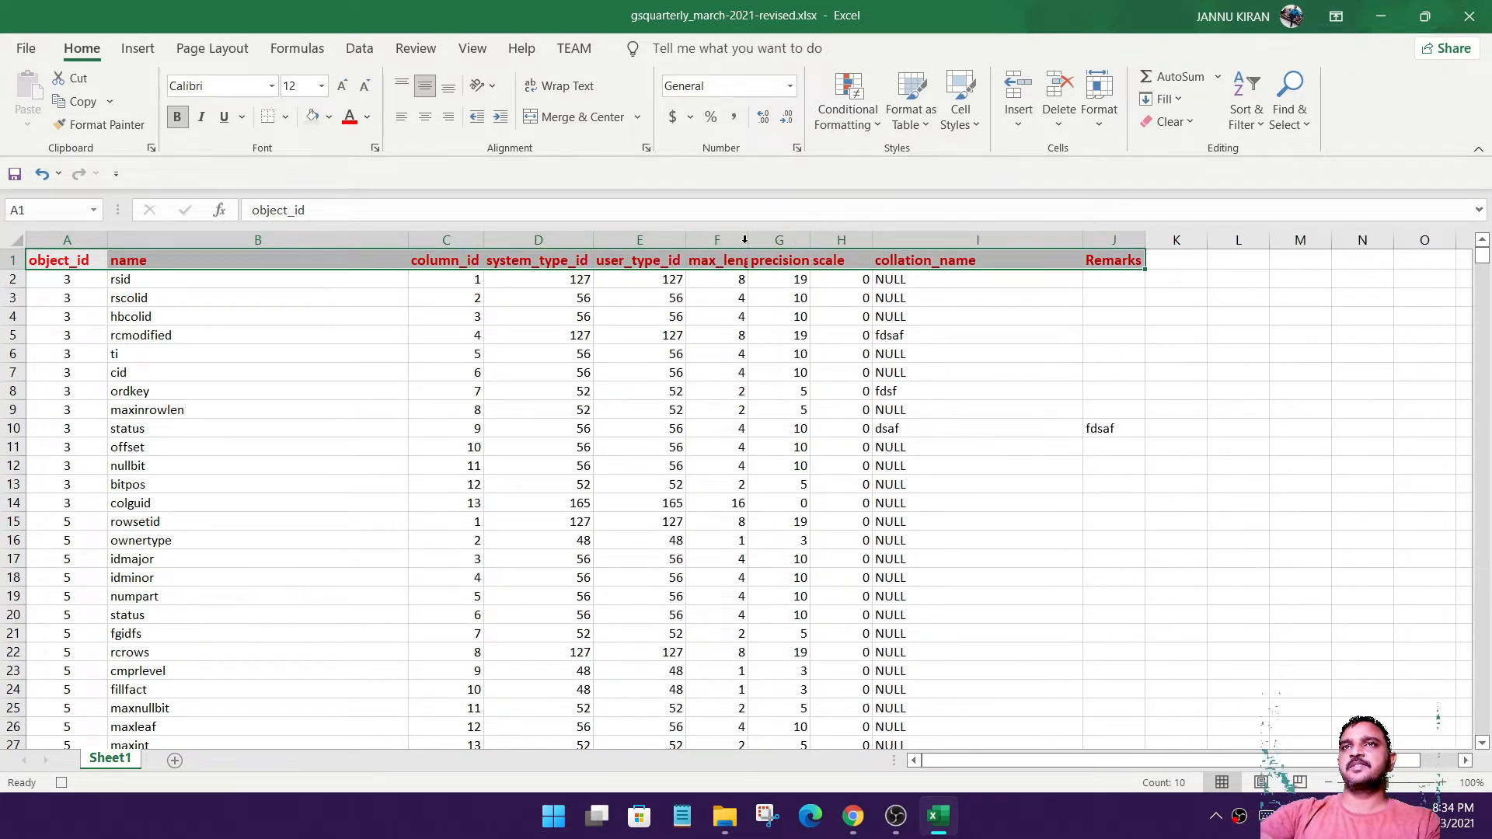
{"action": "double_click", "coordinate": [746, 240]}
{"action": "double_click", "coordinate": [834, 240]}
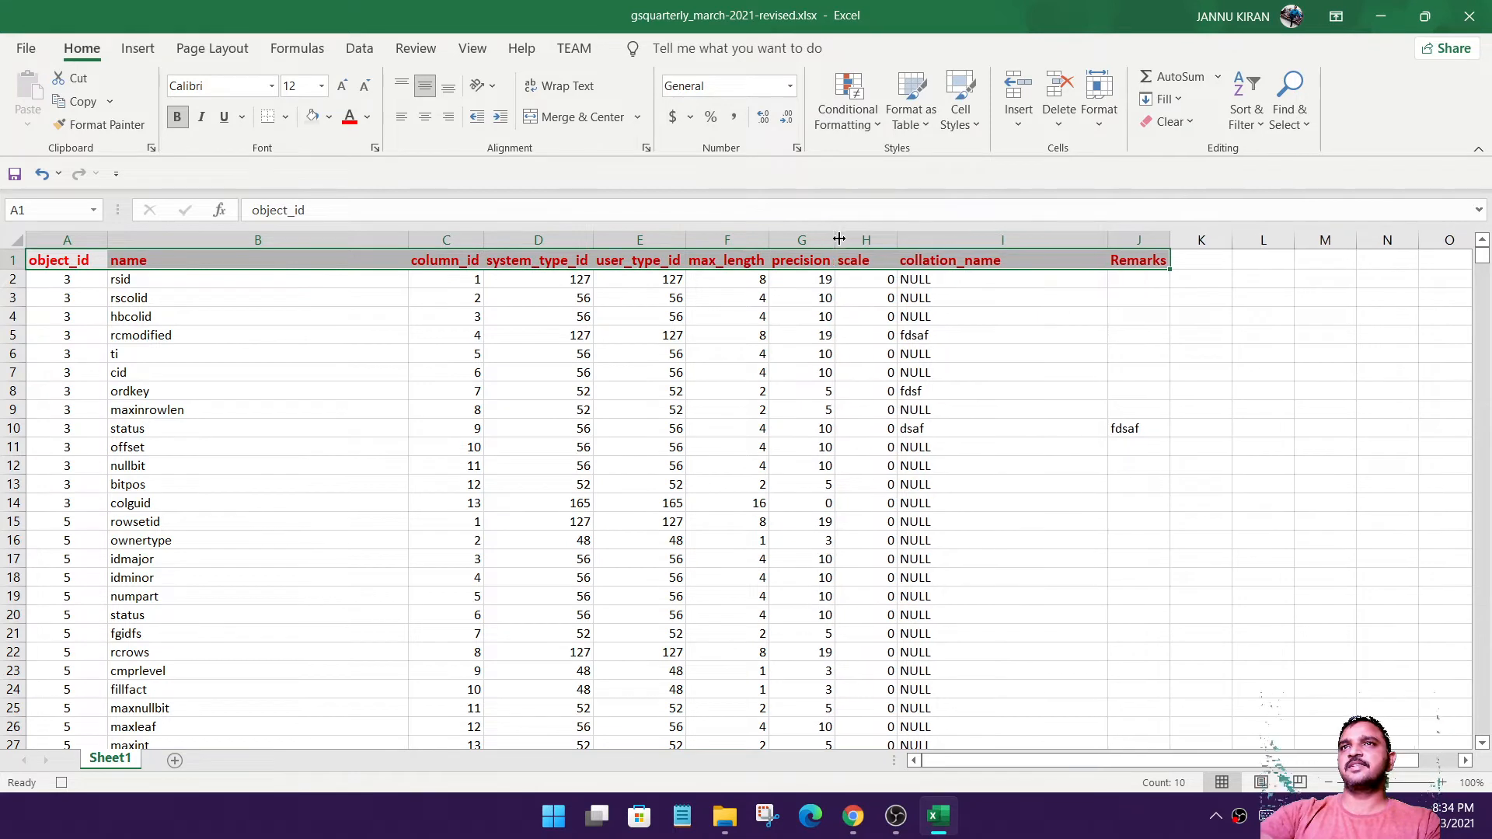
{"action": "double_click", "coordinate": [899, 239]}
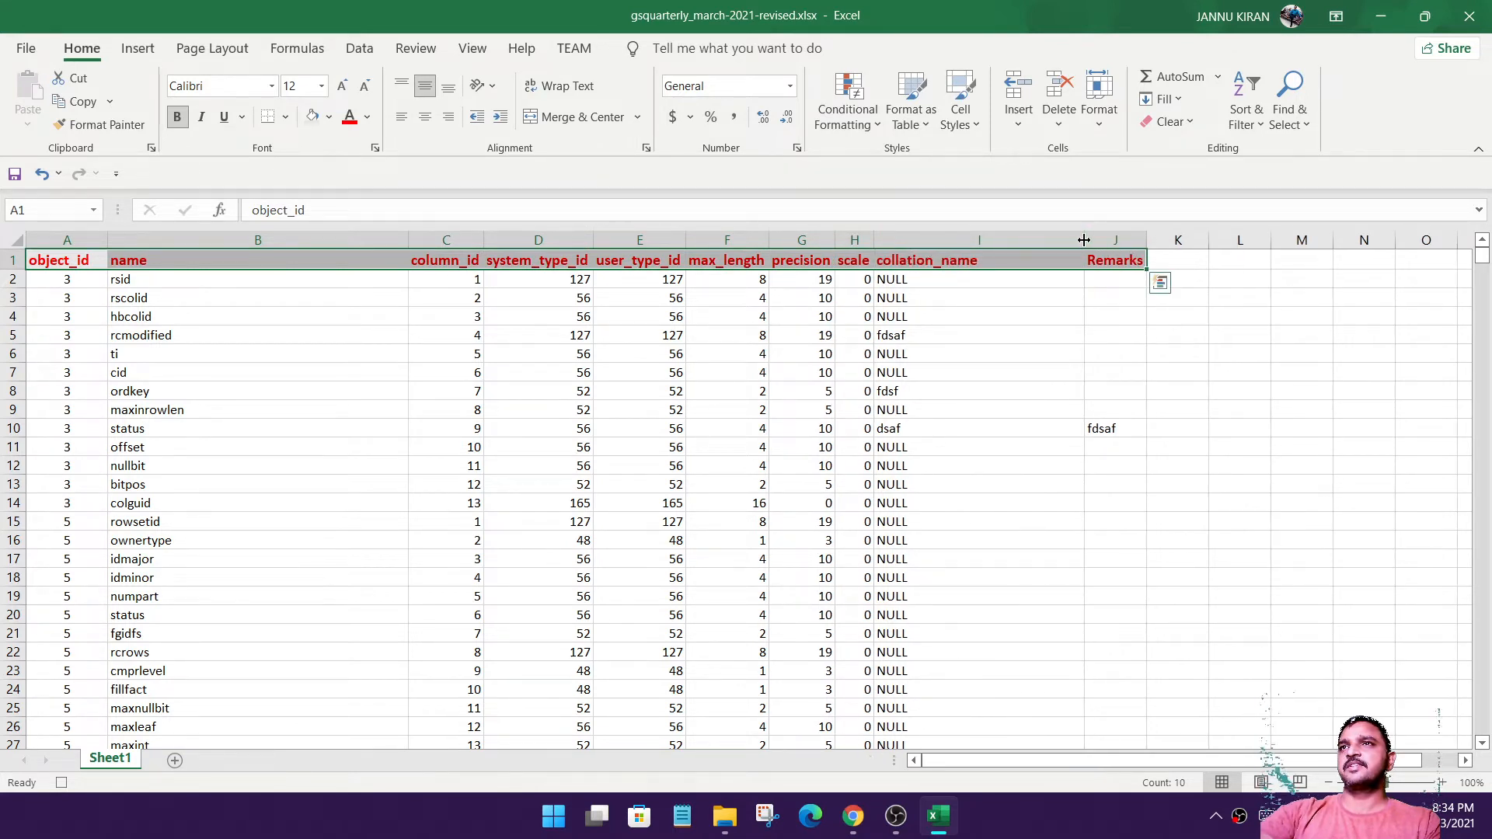
Stop recording the macro and deselect the header row to check the formatted sheet.
{"action": "left_click", "coordinate": [64, 784]}
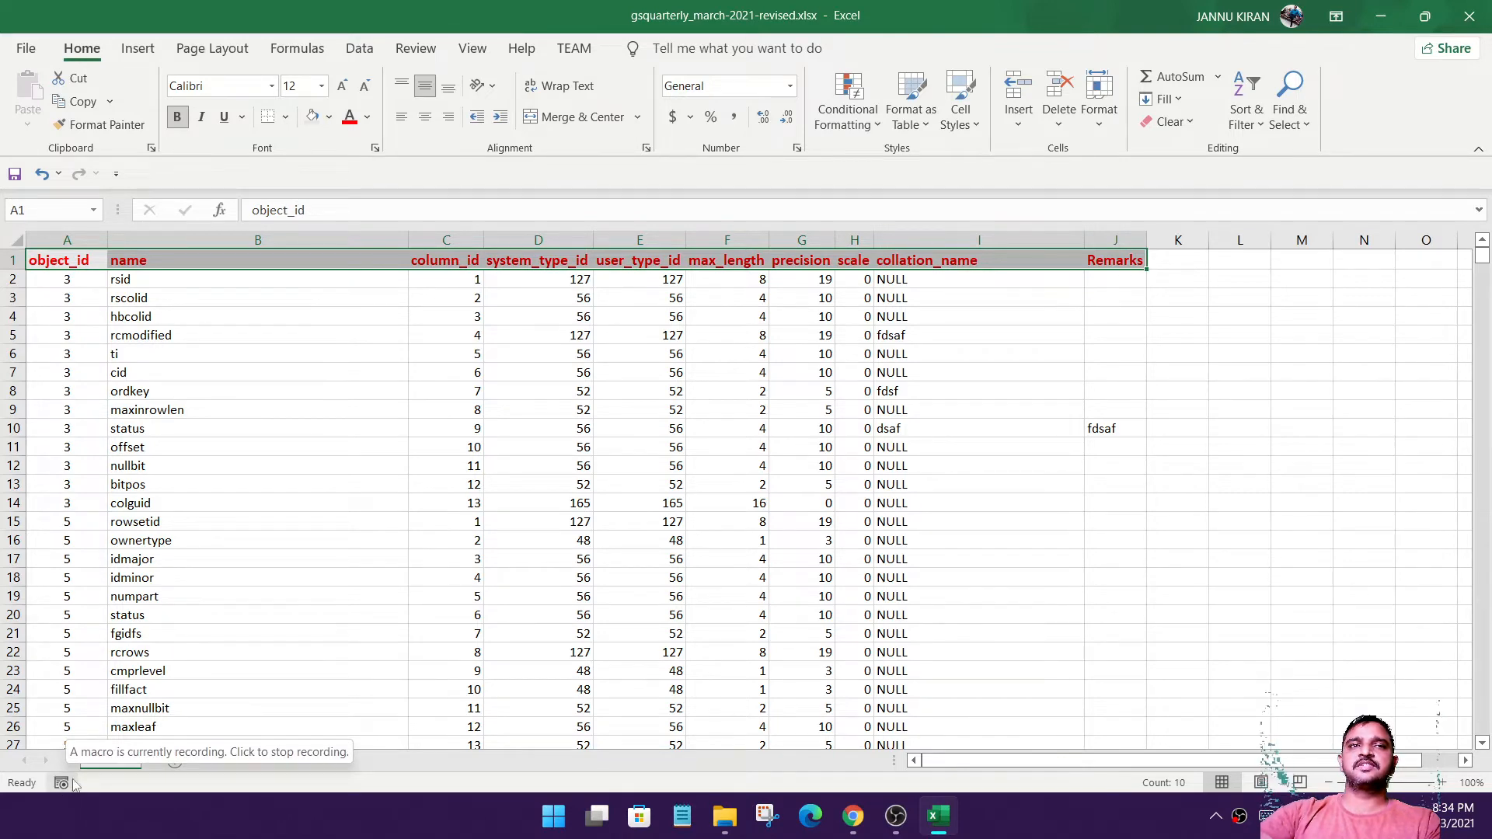
{"action": "left_click", "coordinate": [1032, 370]}
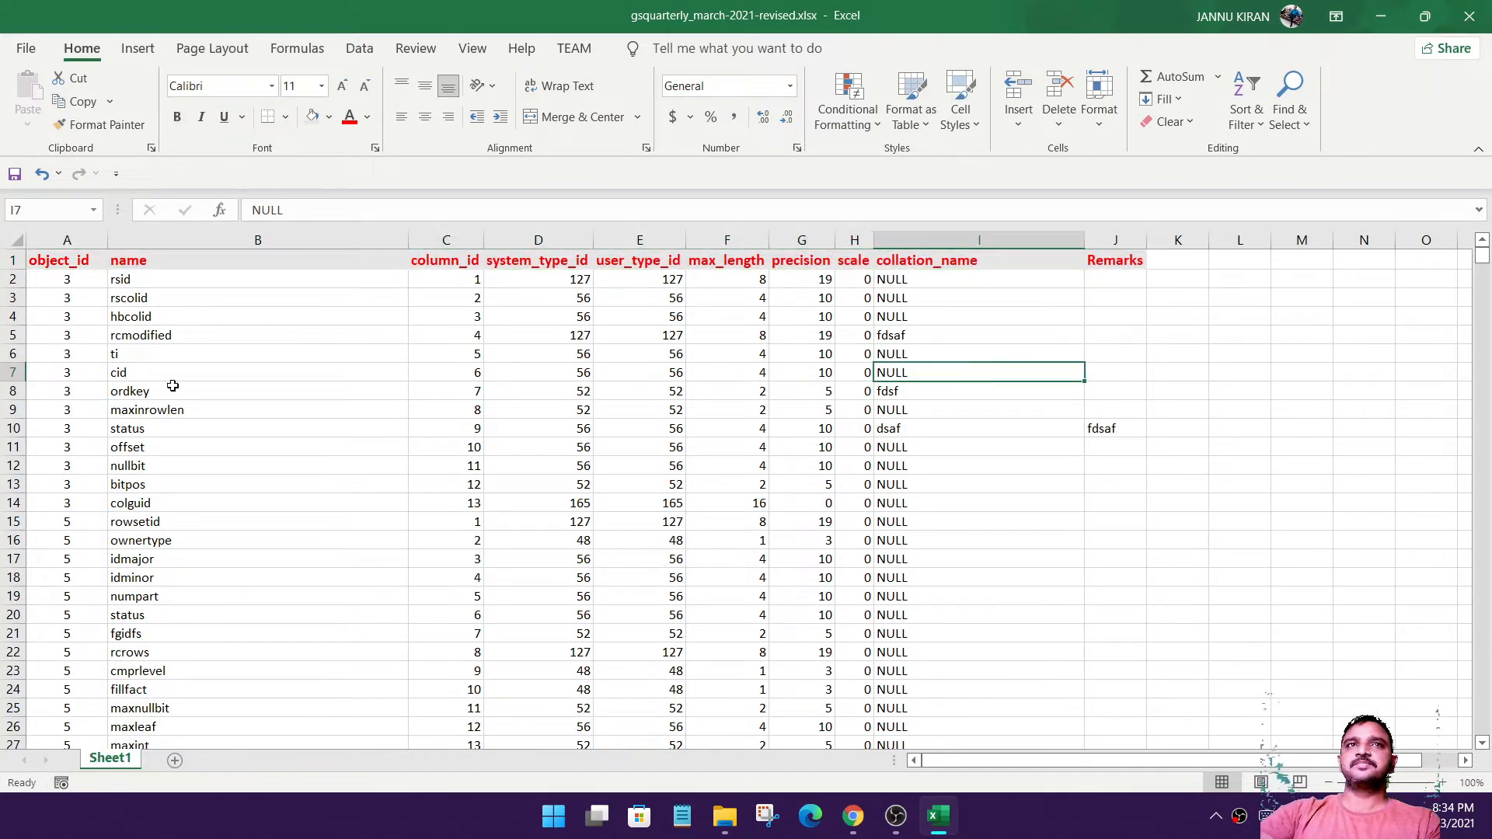
{"action": "scroll", "coordinate": [851, 469], "scroll_direction": "down", "scroll_amount": 4}
{"action": "scroll", "coordinate": [844, 468], "scroll_direction": "up", "scroll_amount": 4}
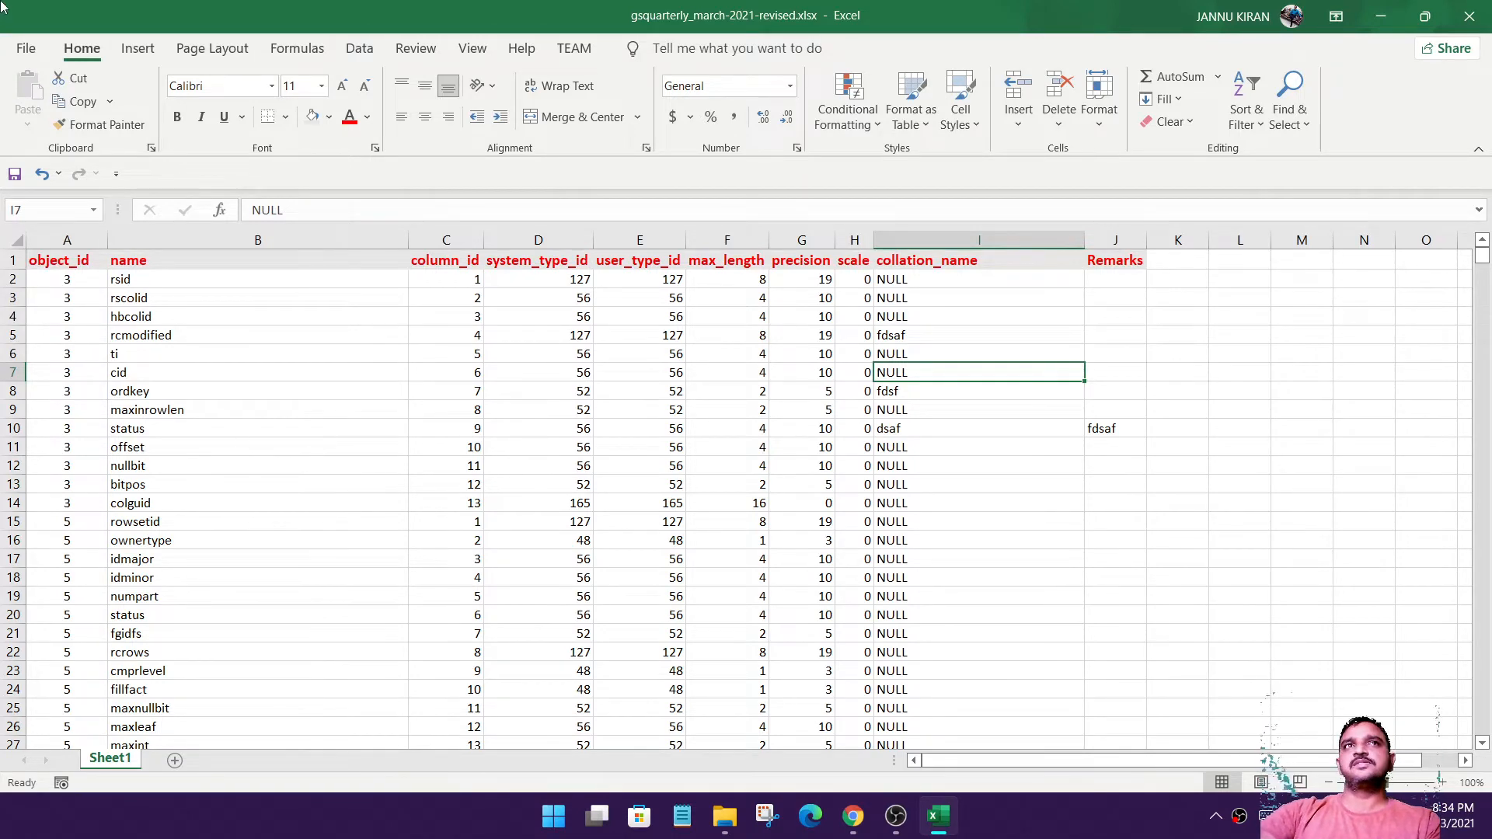
Save the workbook and accept continuing as a macro-free workbook.
{"action": "left_click", "coordinate": [14, 173]}
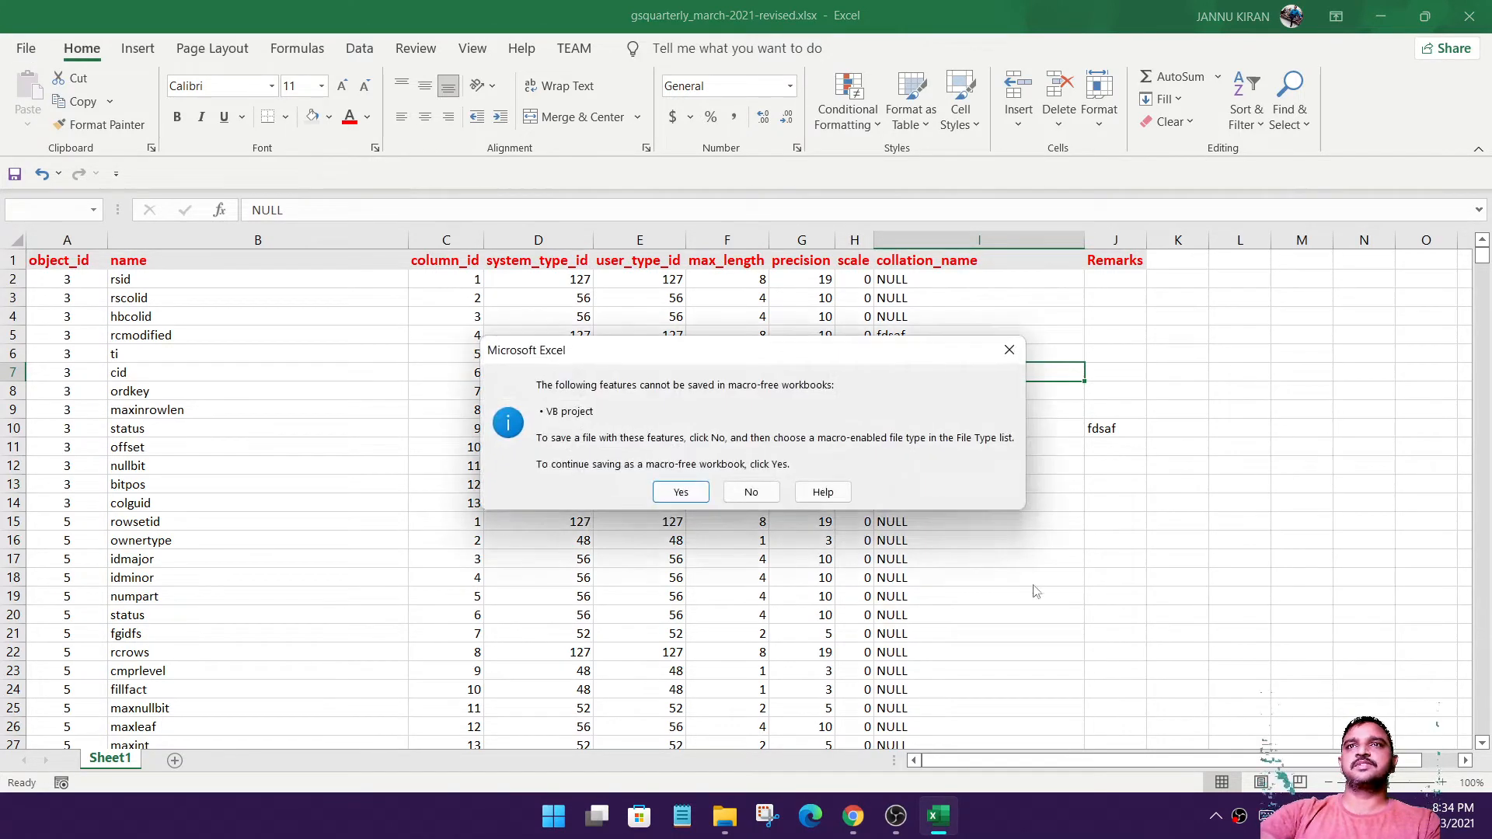
{"action": "left_click", "coordinate": [690, 494]}
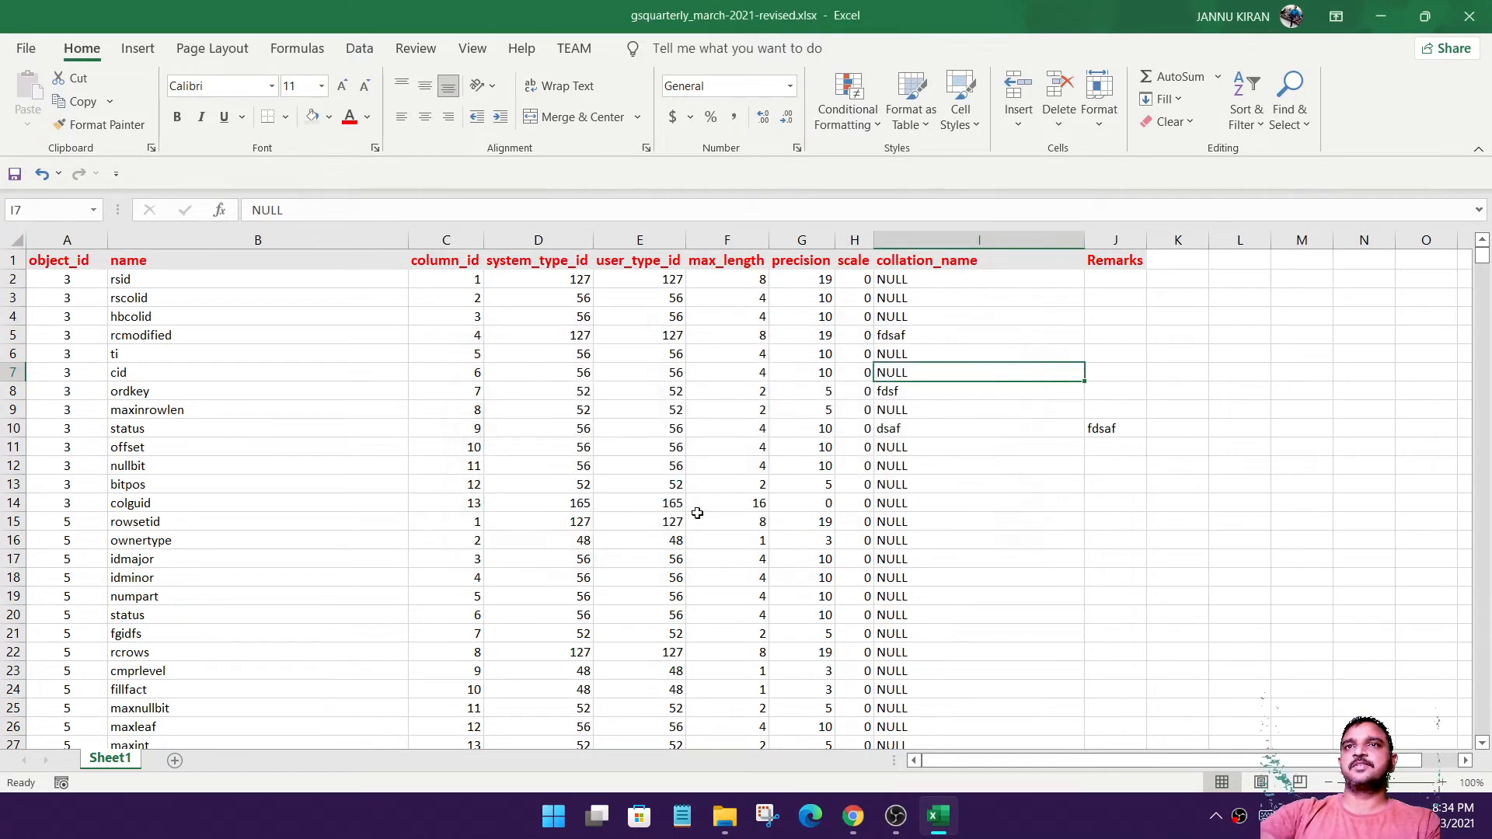
{"action": "left_click", "coordinate": [742, 463]}
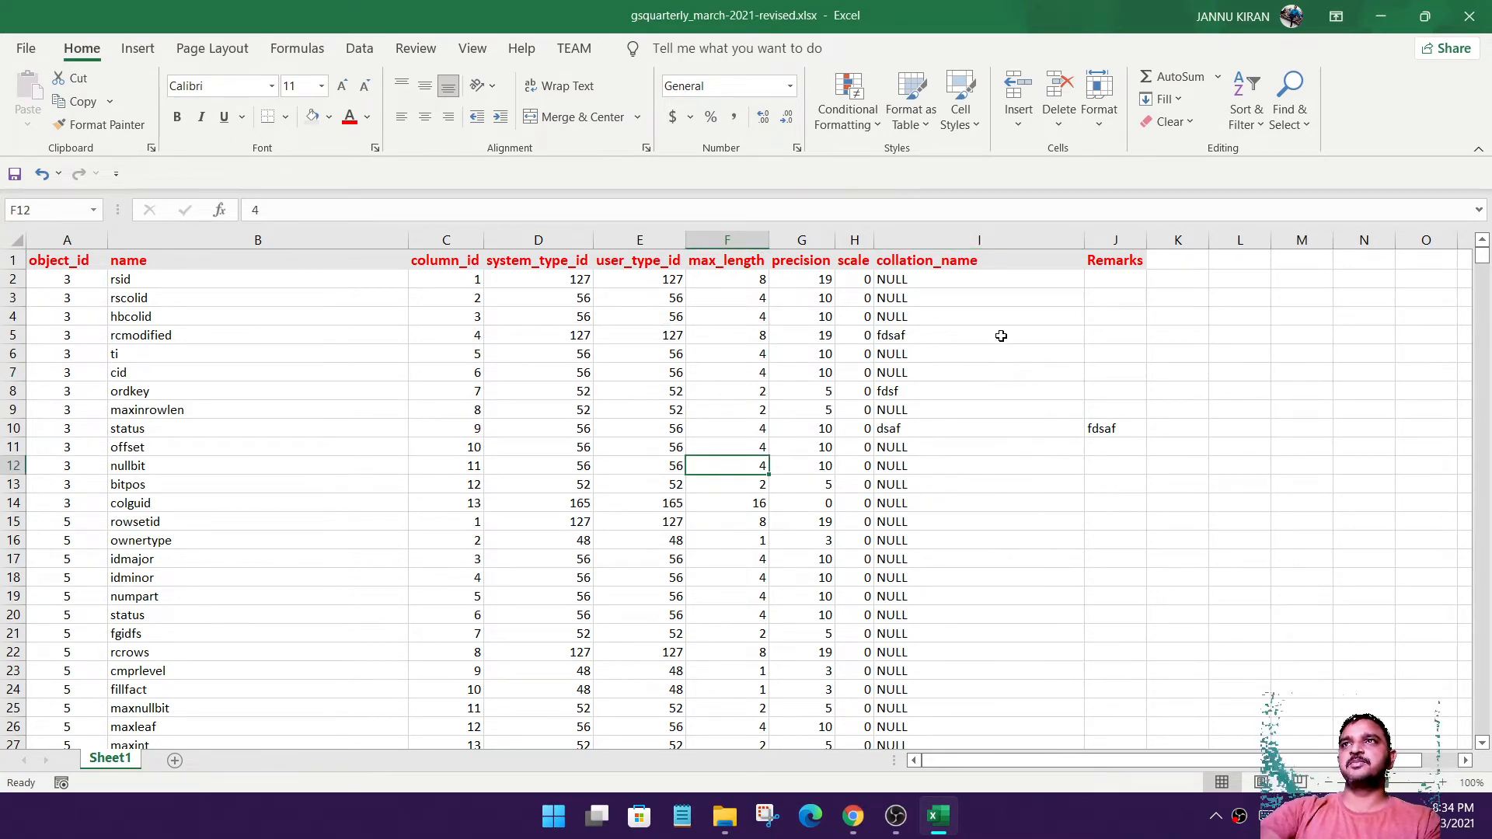
Open the code of the work1 macro from the macro list in the Visual Basic editor.
{"action": "left_click", "coordinate": [472, 51]}
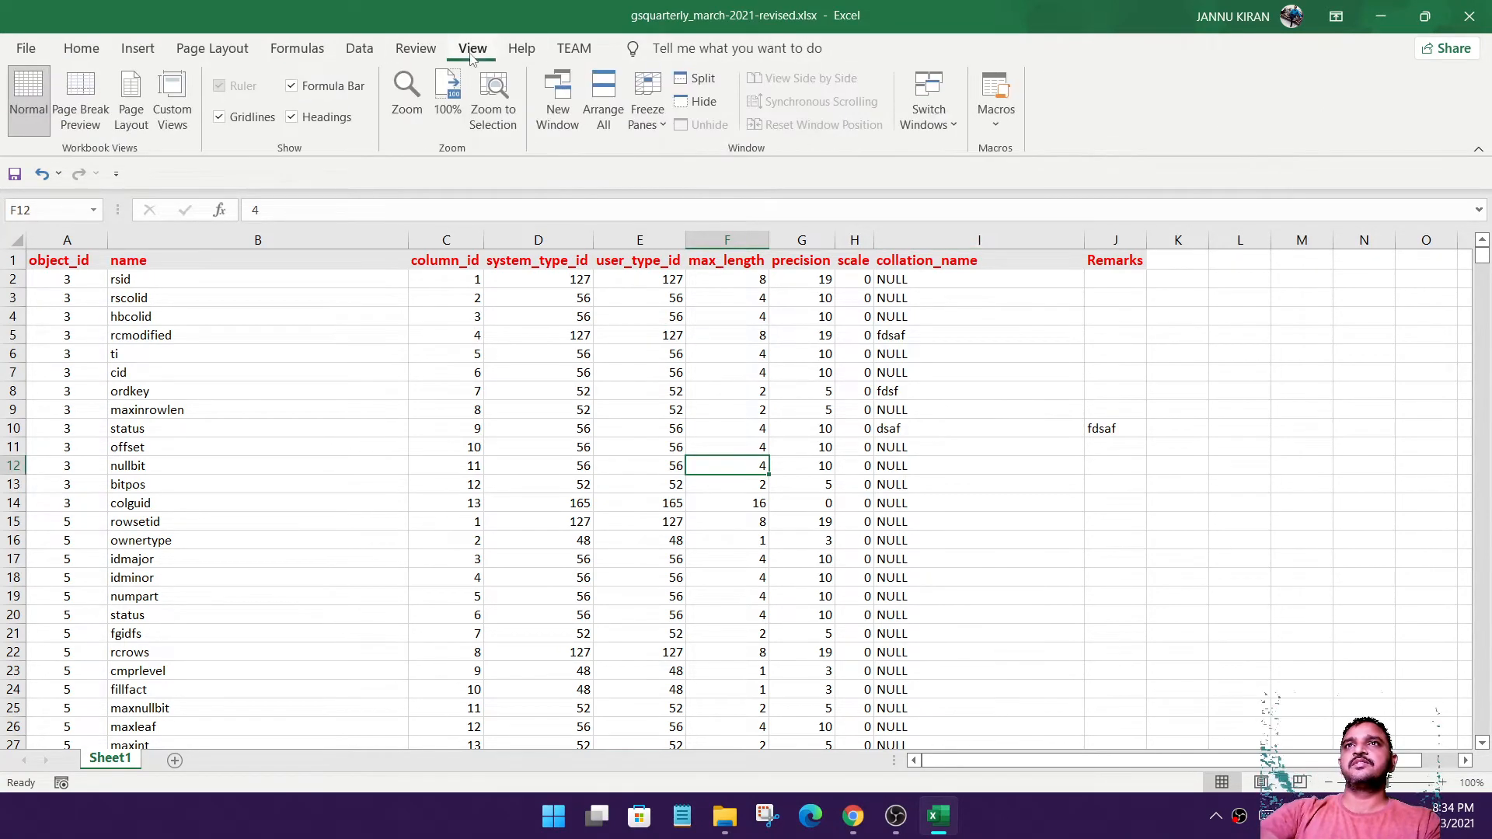
{"action": "left_click", "coordinate": [996, 109]}
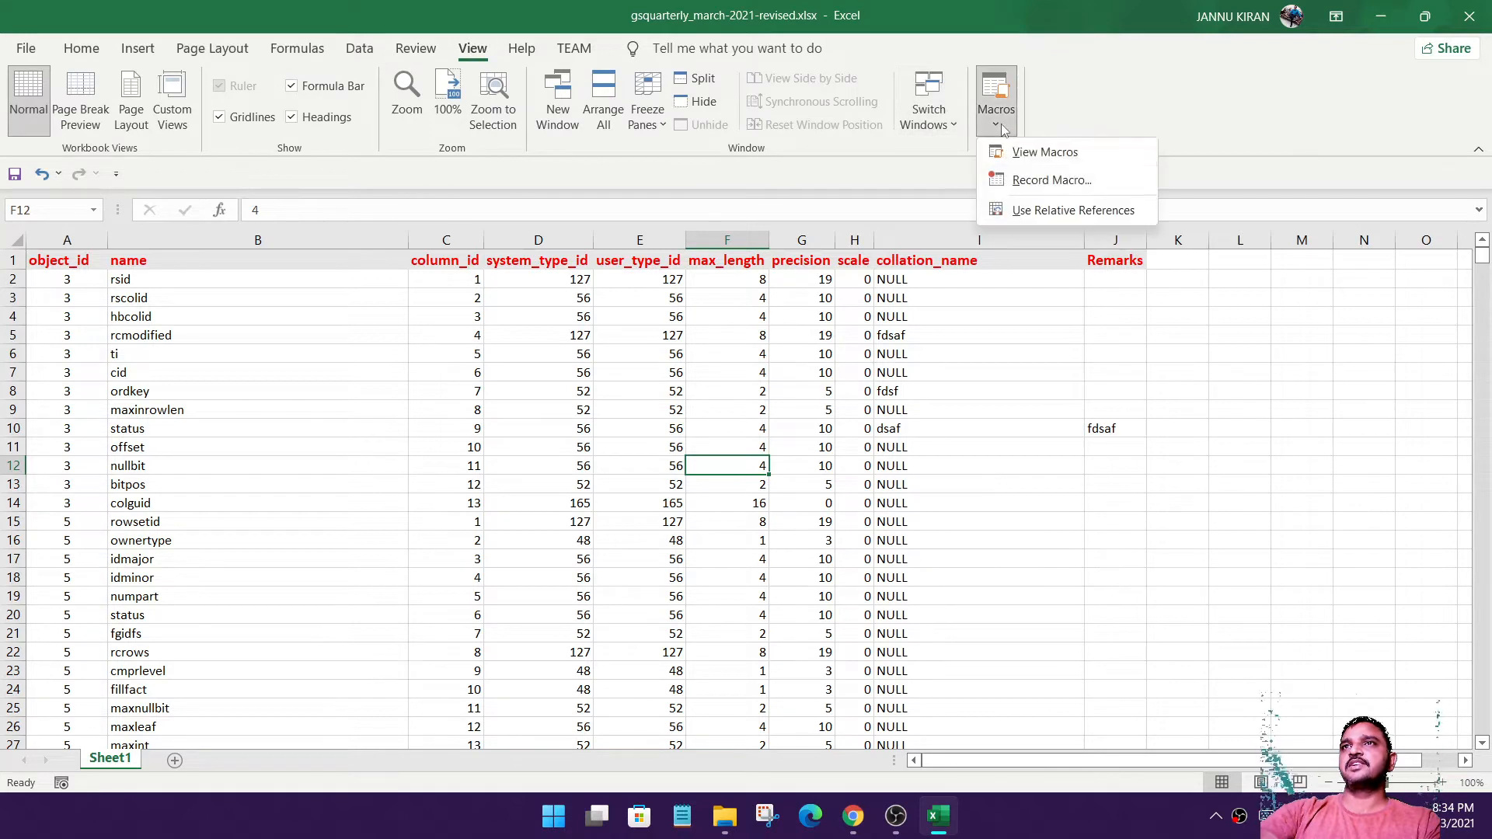
{"action": "left_click", "coordinate": [1045, 153]}
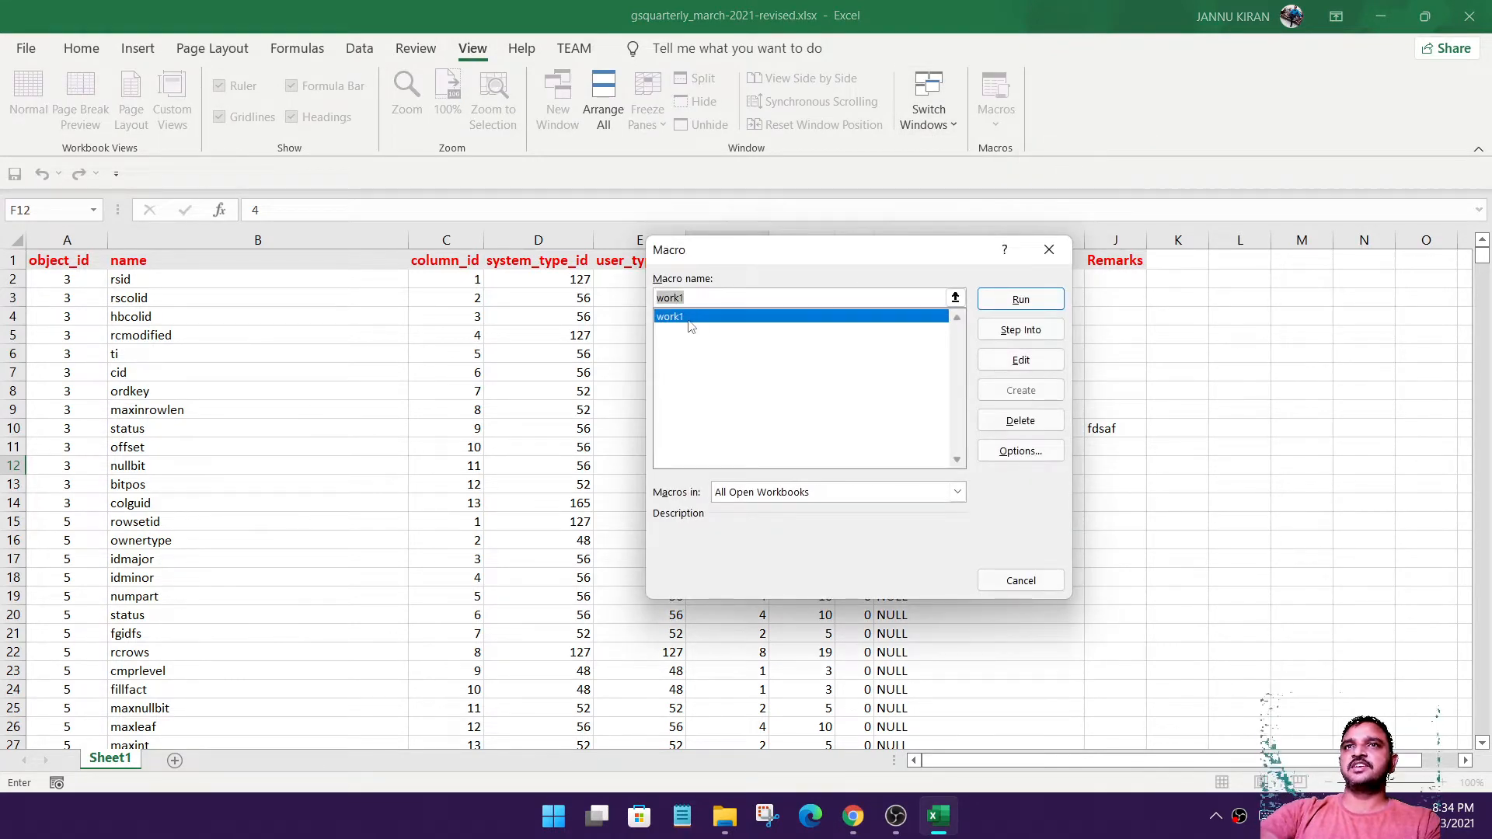
{"action": "left_click", "coordinate": [1021, 360]}
{"action": "left_click", "coordinate": [780, 314]}
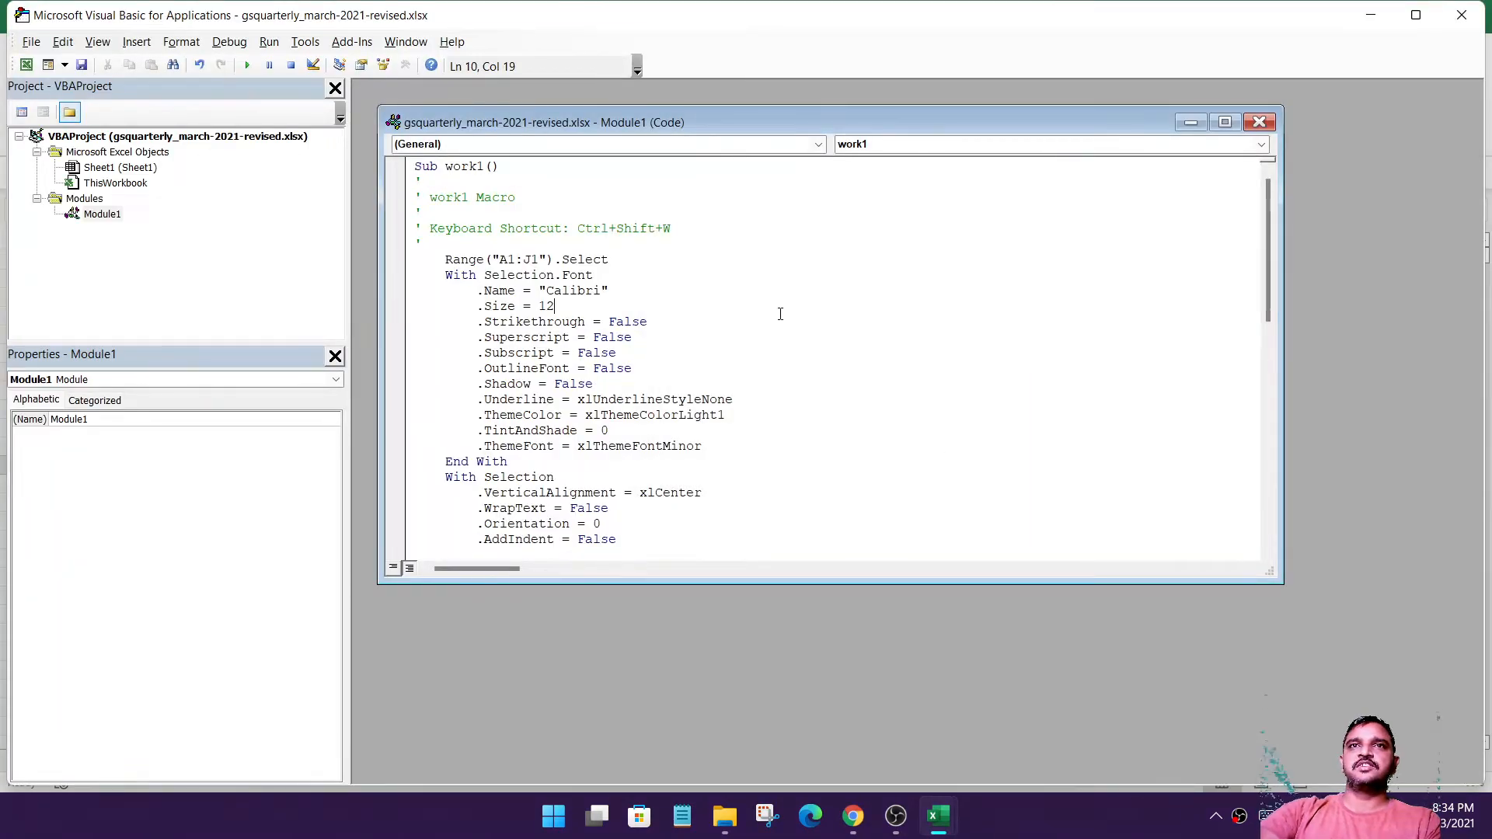
Skim the whole work1 macro code and examine its range selection and header font settings.
{"action": "scroll", "coordinate": [711, 331], "scroll_direction": "down", "scroll_amount": 9}
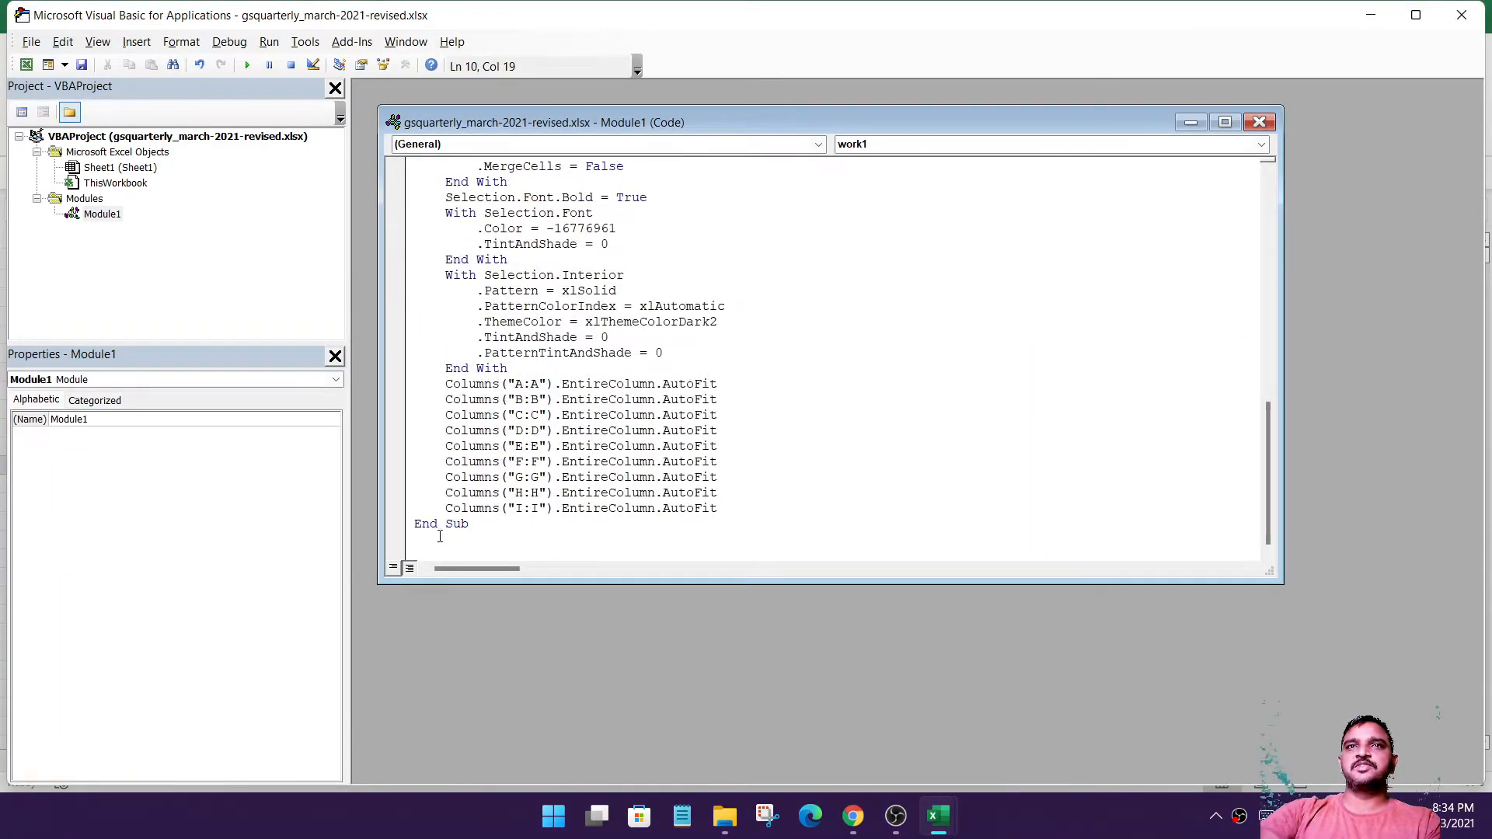
{"action": "left_click_drag", "start_coordinate": [528, 527], "coordinate": [420, 432]}
{"action": "left_click", "coordinate": [793, 383]}
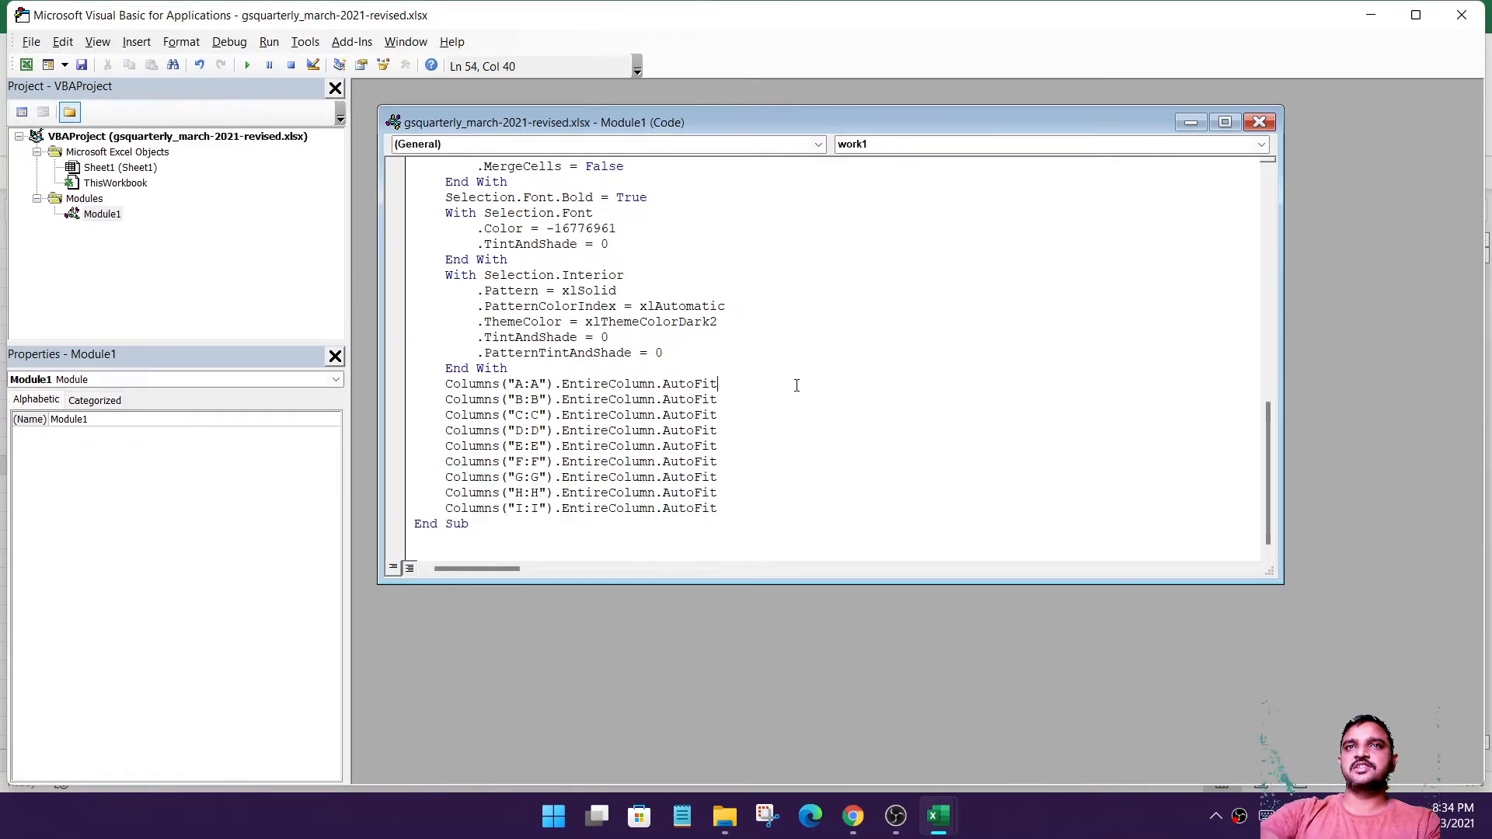
{"action": "scroll", "coordinate": [769, 413], "scroll_direction": "up", "scroll_amount": 9}
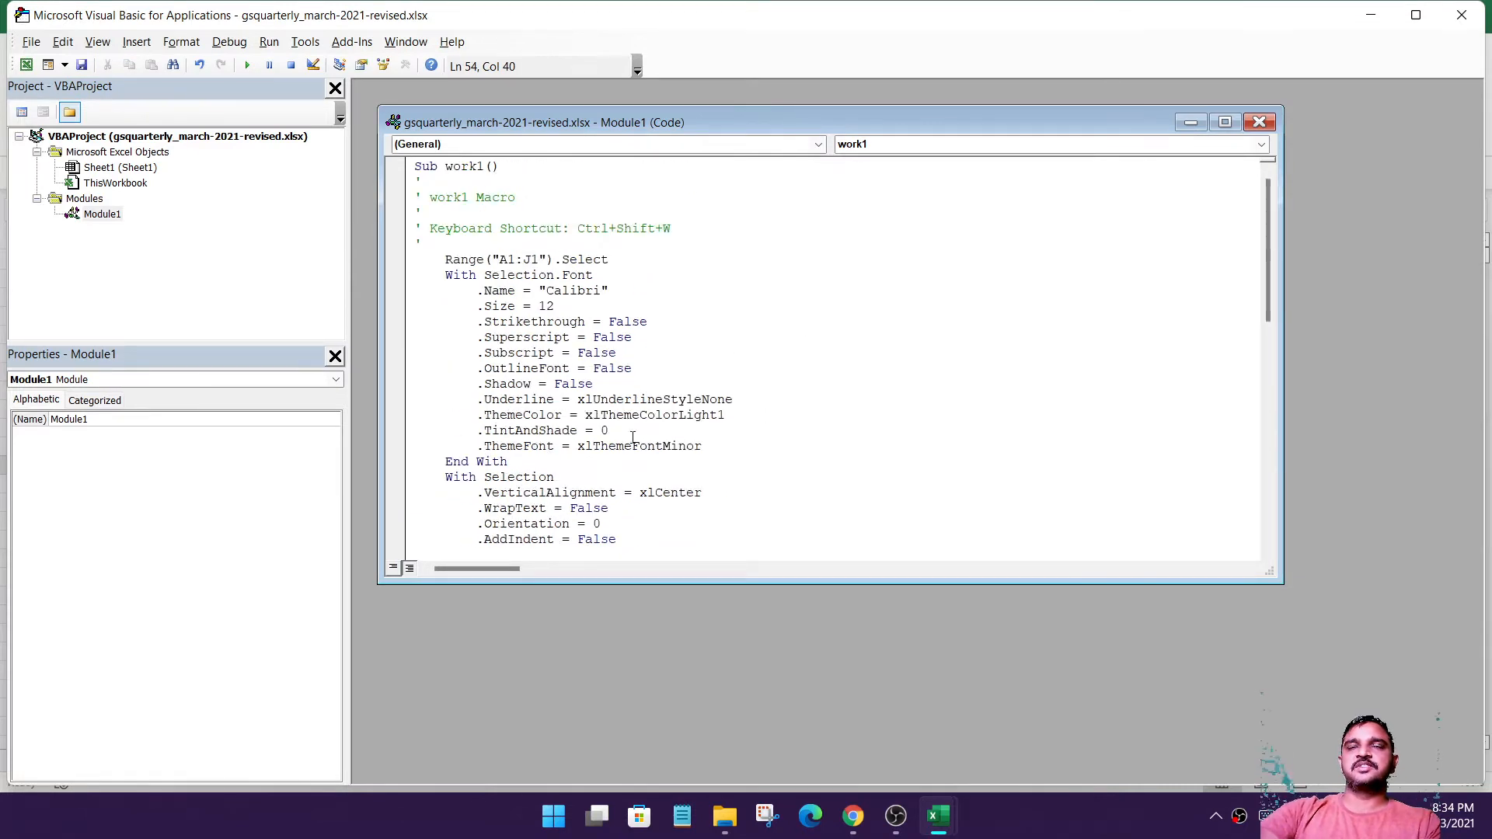
{"action": "left_click", "coordinate": [464, 259]}
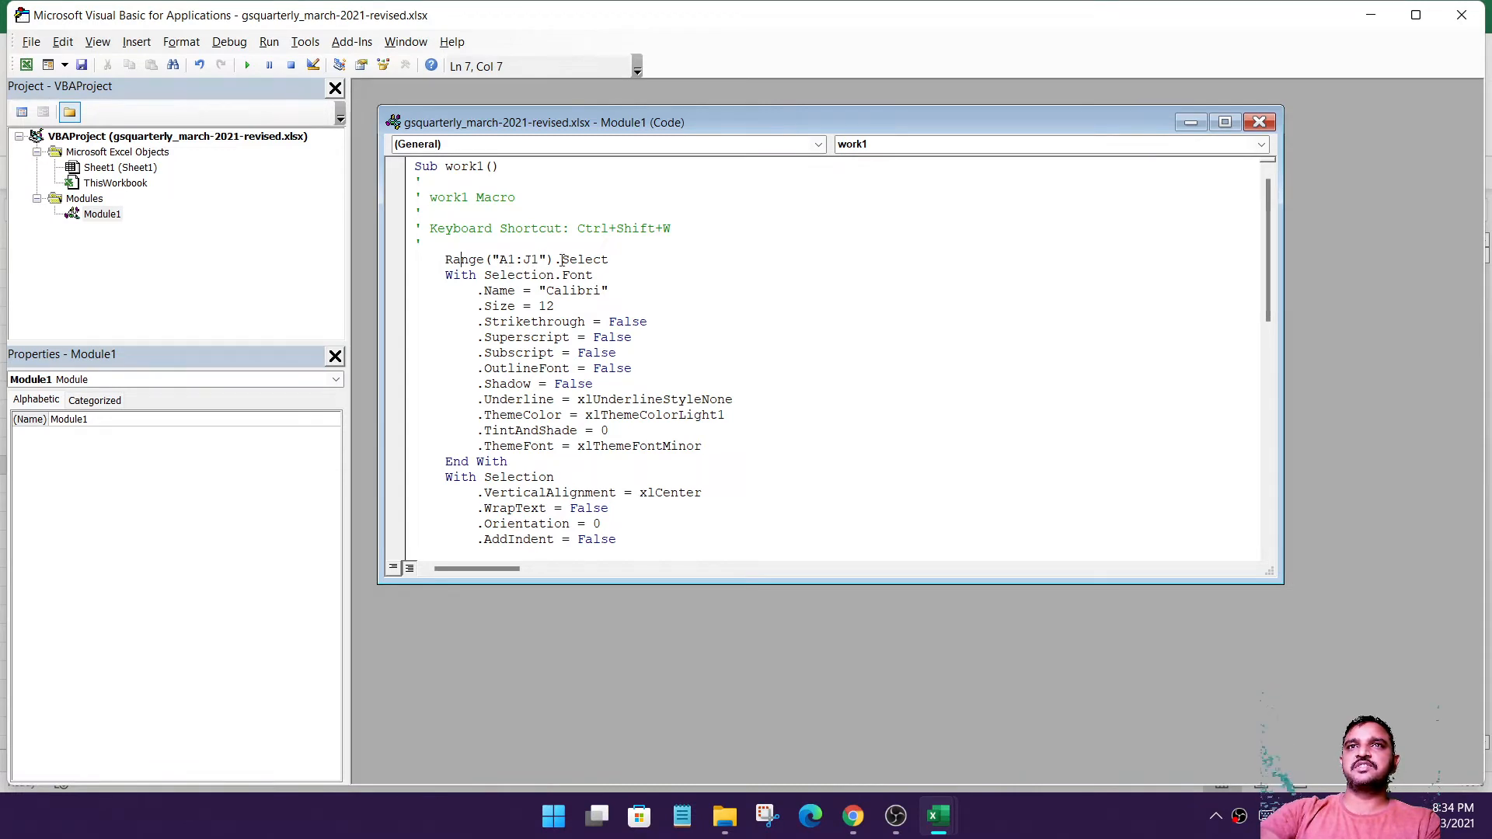
{"action": "left_click", "coordinate": [508, 273]}
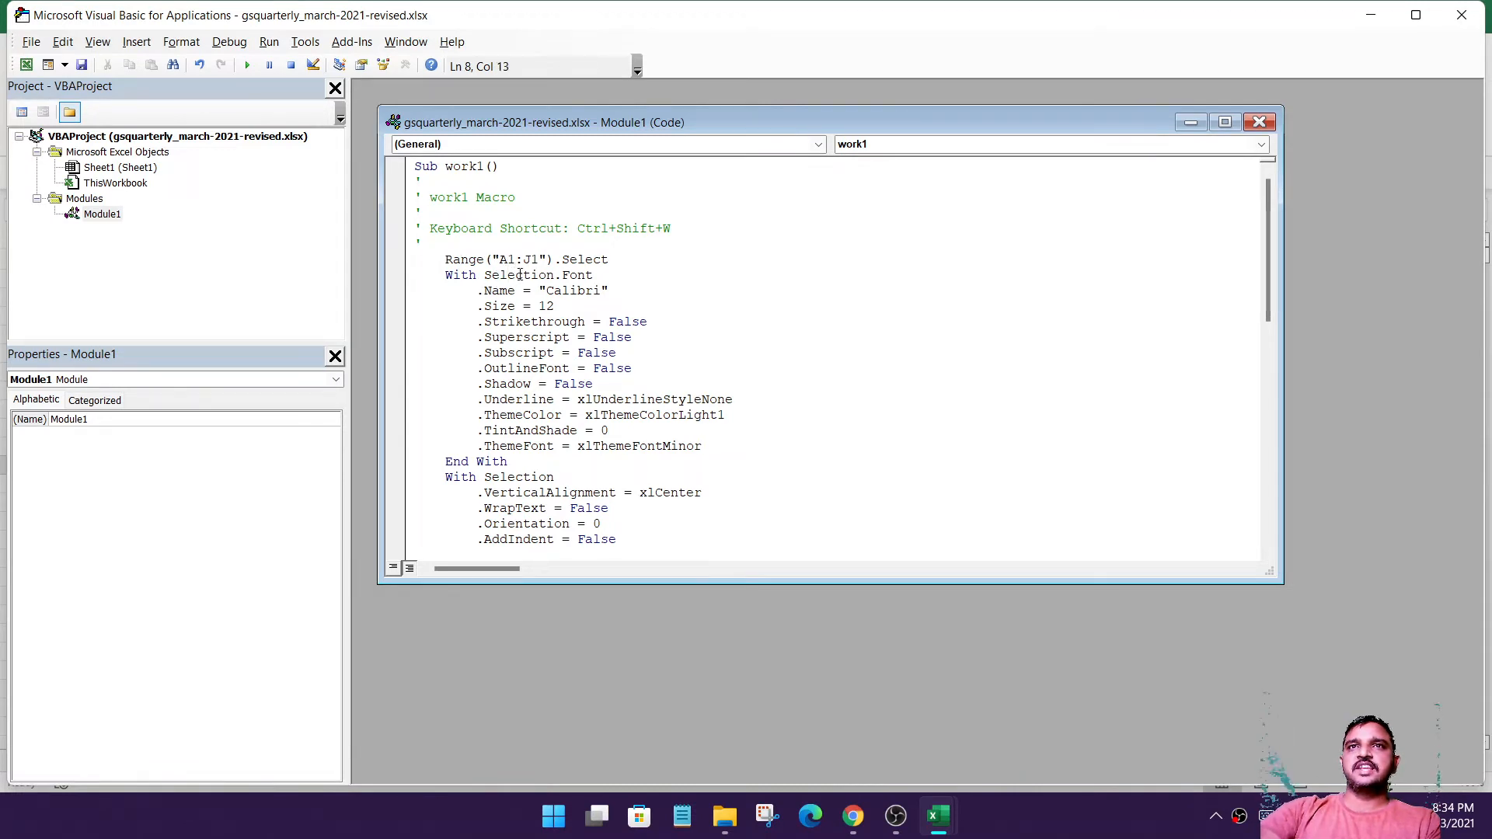
{"action": "double_click", "coordinate": [575, 290]}
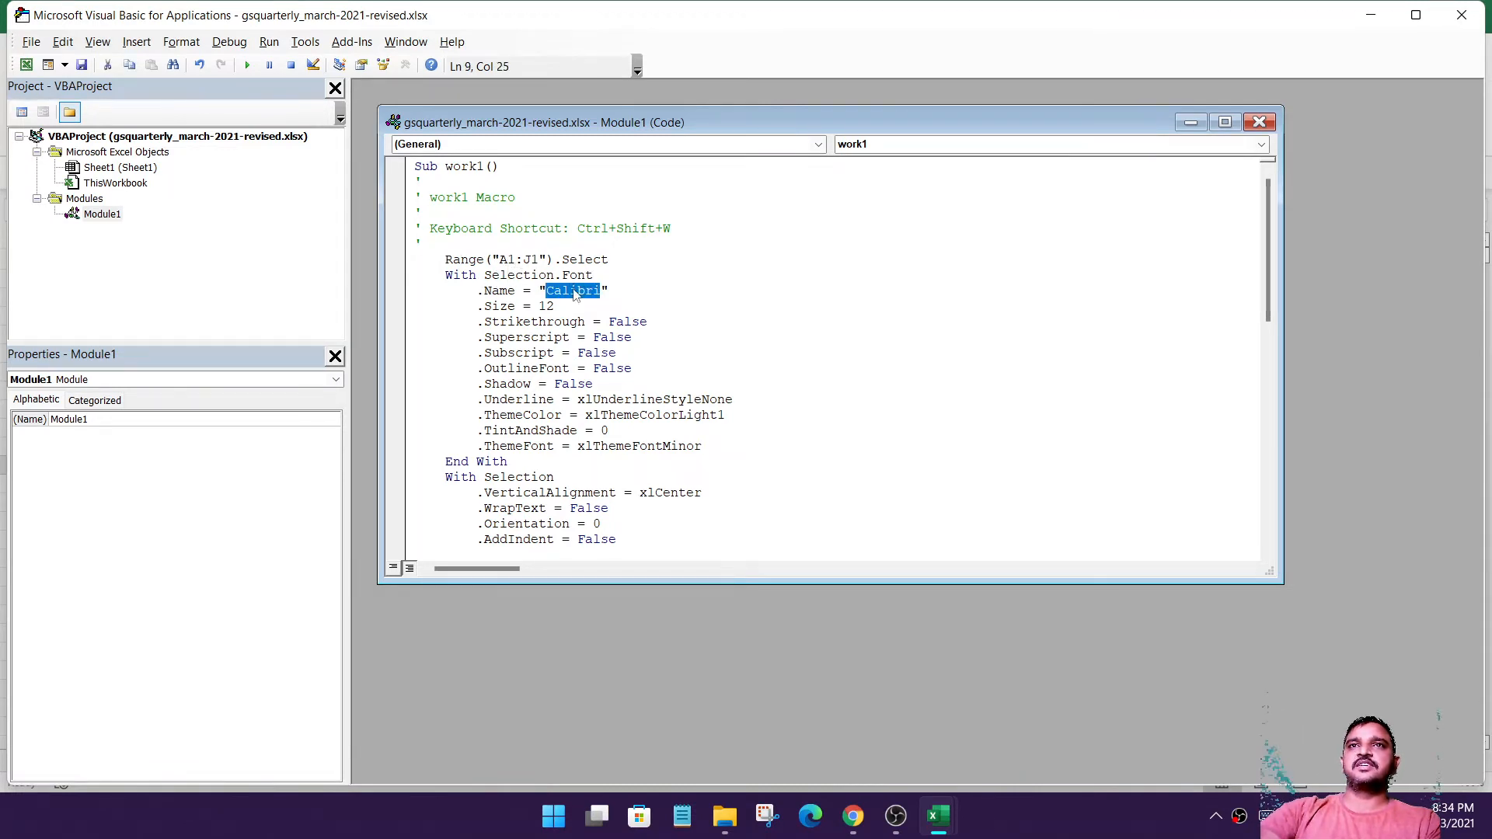
{"action": "left_click", "coordinate": [548, 306]}
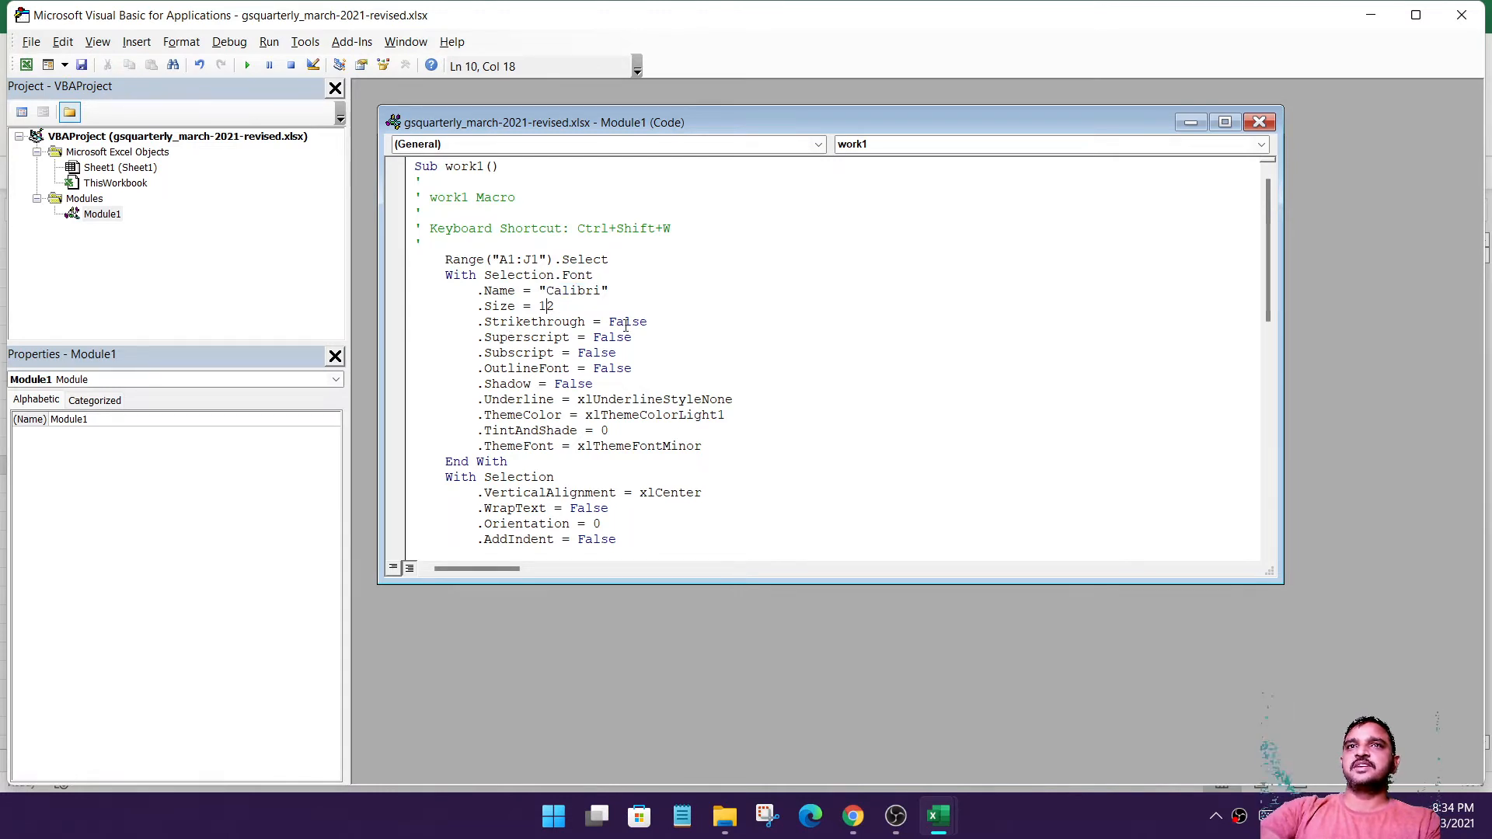
{"action": "left_click_drag", "start_coordinate": [469, 320], "coordinate": [638, 362]}
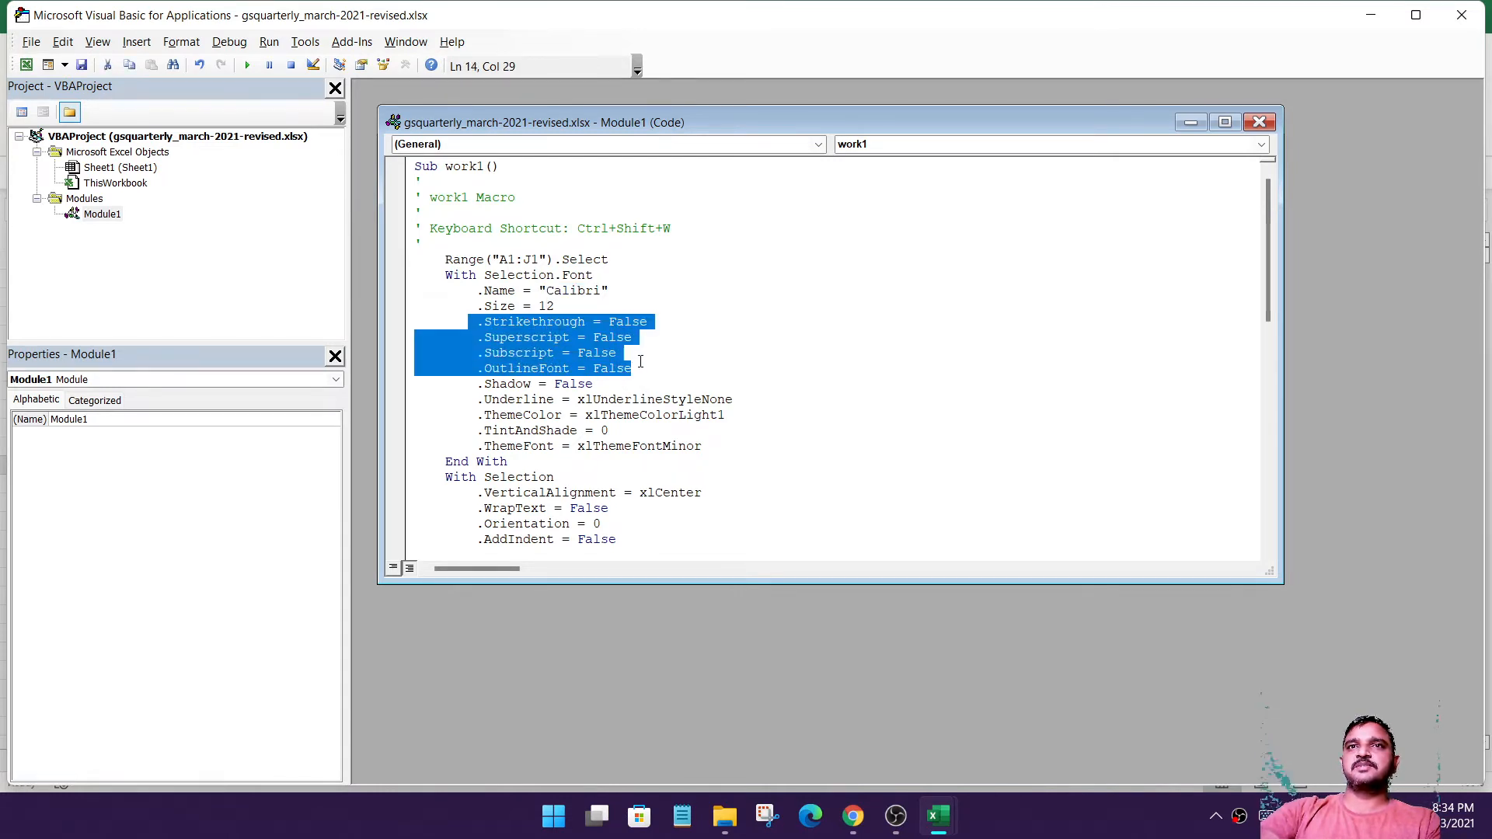
{"action": "double_click", "coordinate": [611, 370]}
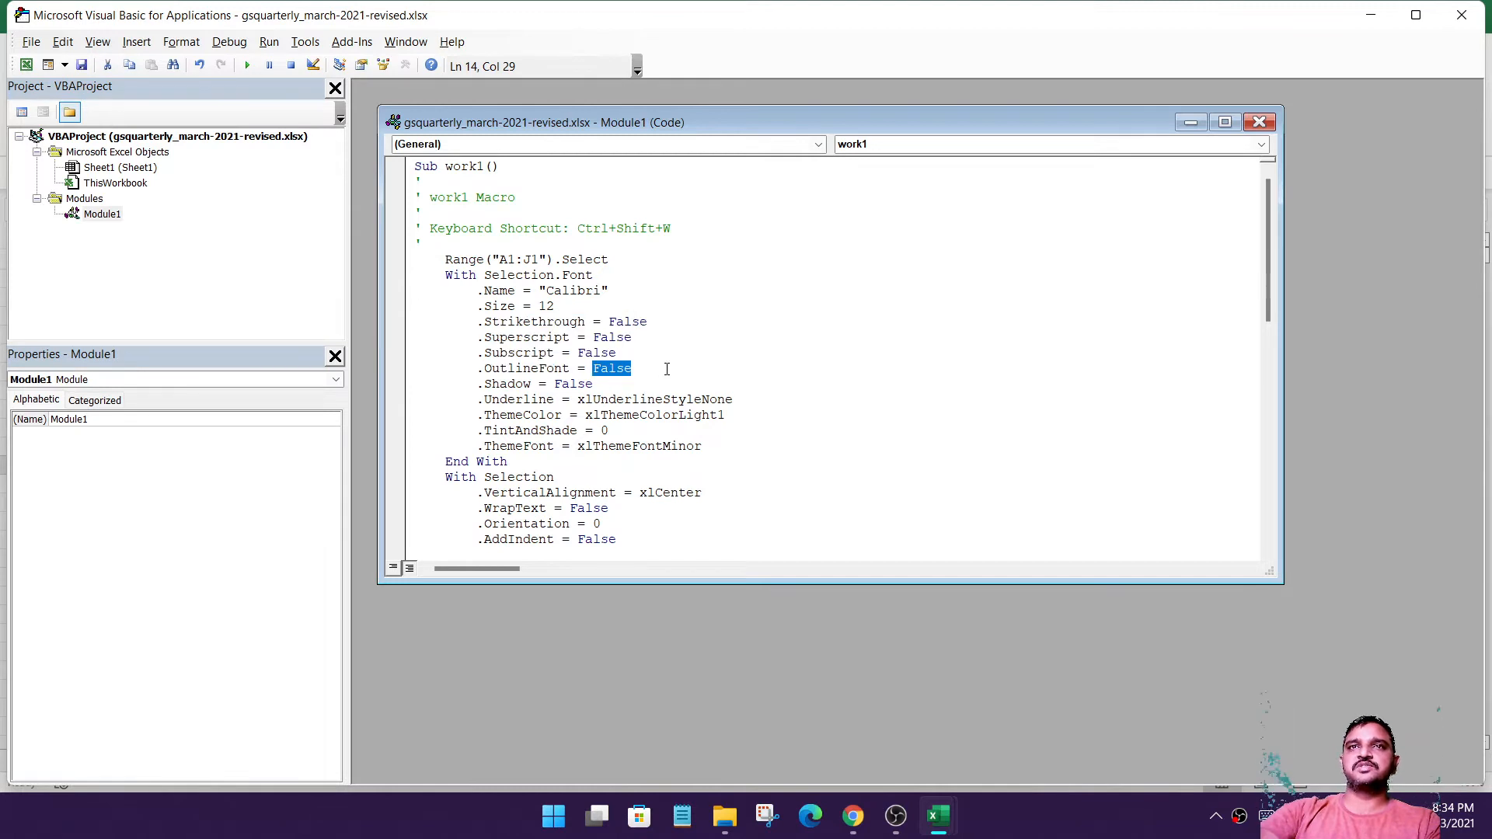
{"action": "scroll", "coordinate": [586, 373], "scroll_direction": "down", "scroll_amount": 1}
{"action": "left_click", "coordinate": [661, 307]}
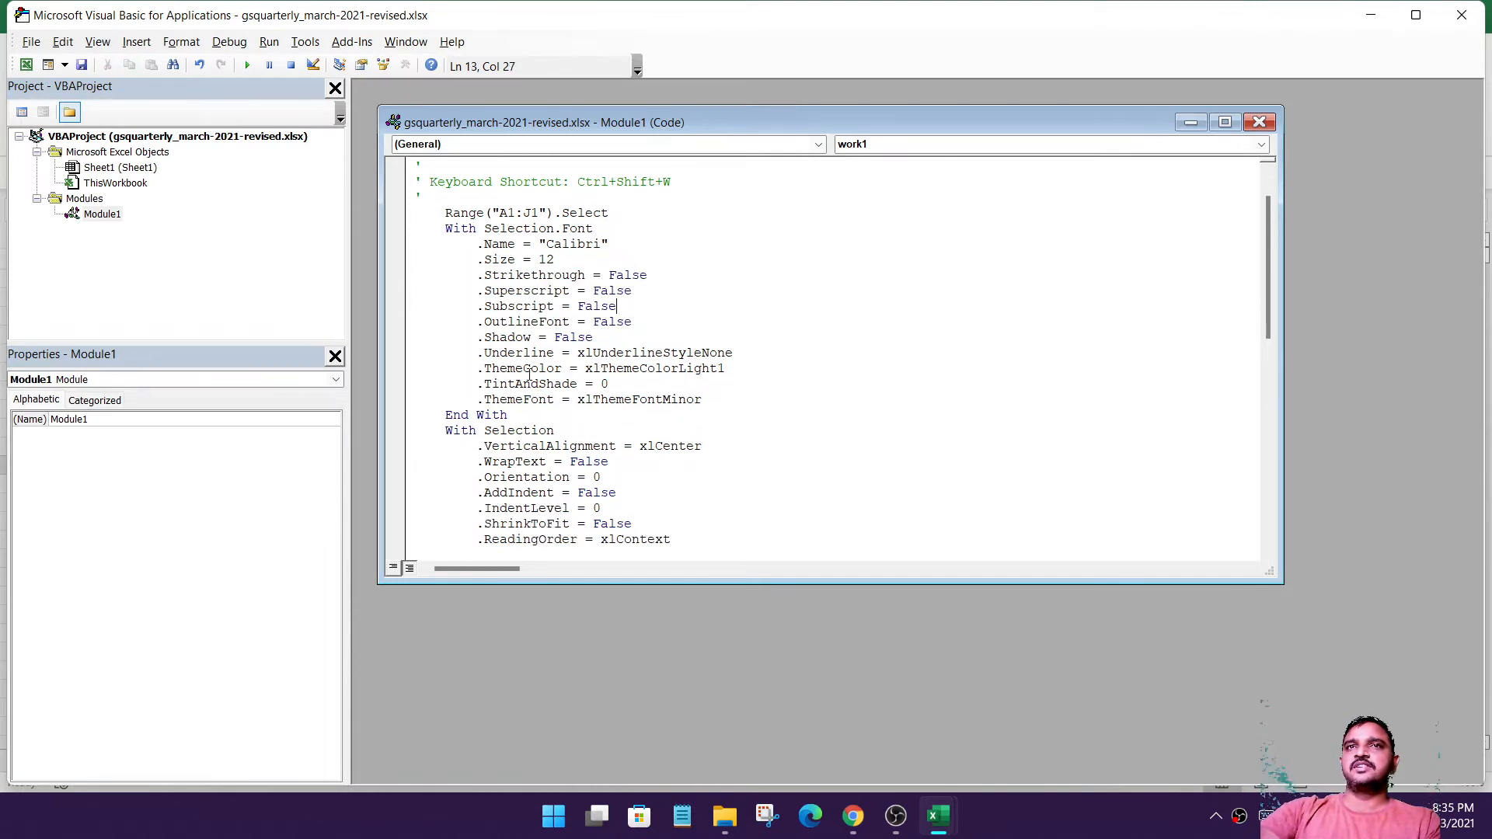
{"action": "left_click", "coordinate": [686, 362]}
{"action": "scroll", "coordinate": [686, 362], "scroll_direction": "down", "scroll_amount": 1}
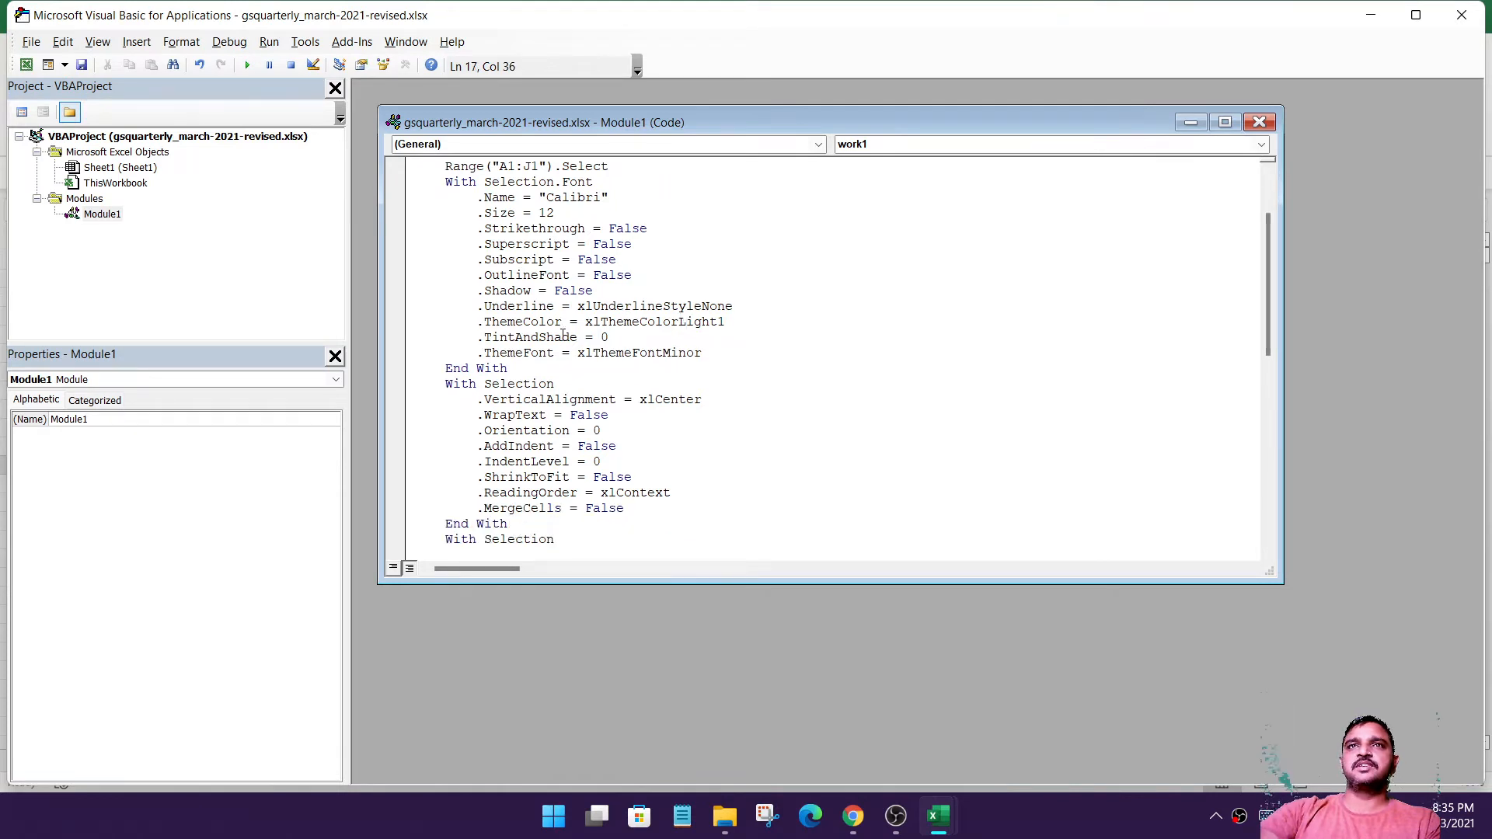
Examine the alignment, font colour, fill and column AutoFit lines of the work1 macro.
{"action": "scroll", "coordinate": [574, 362], "scroll_direction": "down", "scroll_amount": 2}
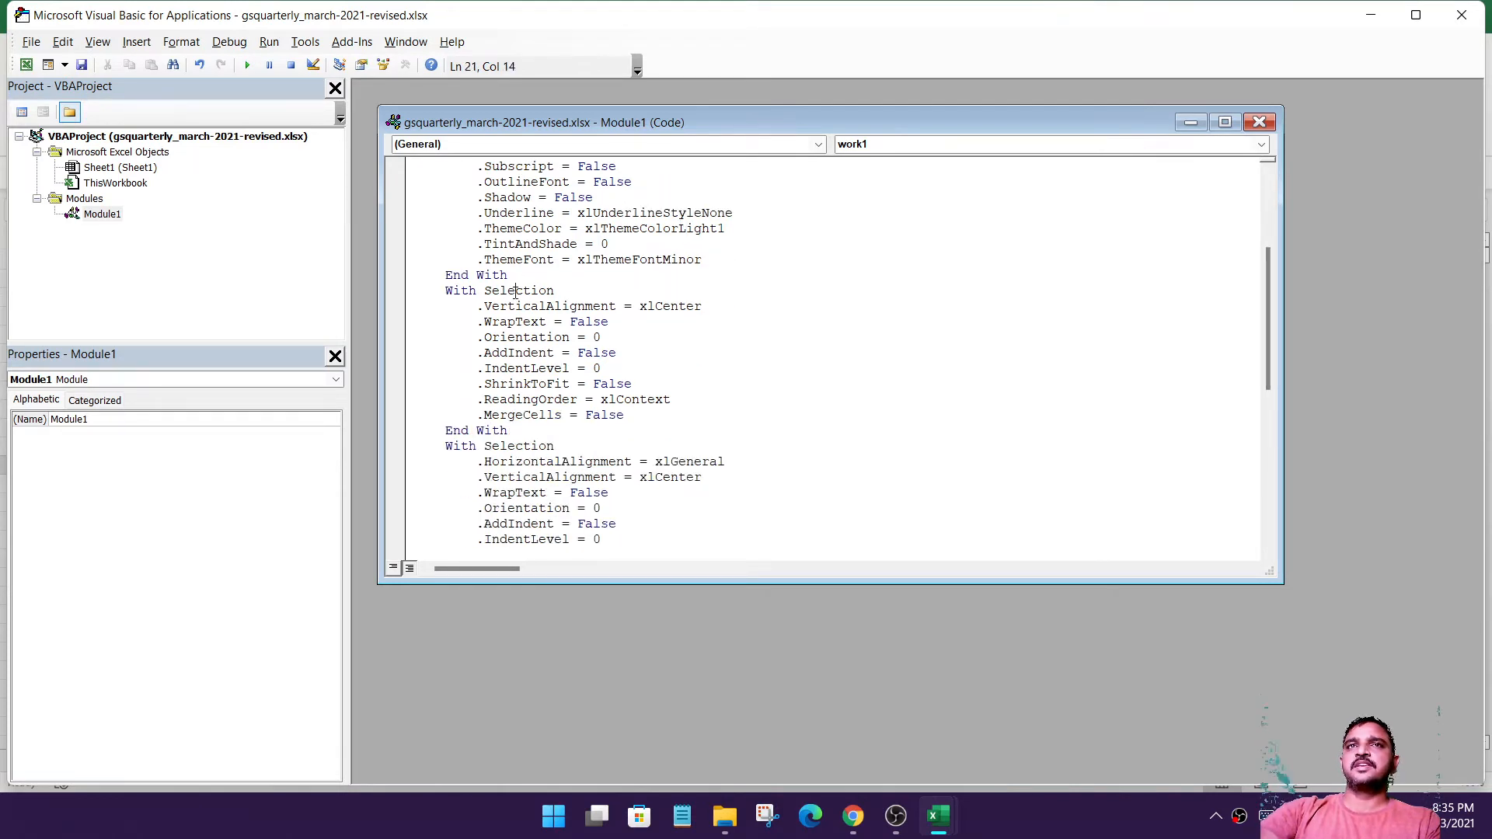
{"action": "double_click", "coordinate": [508, 292]}
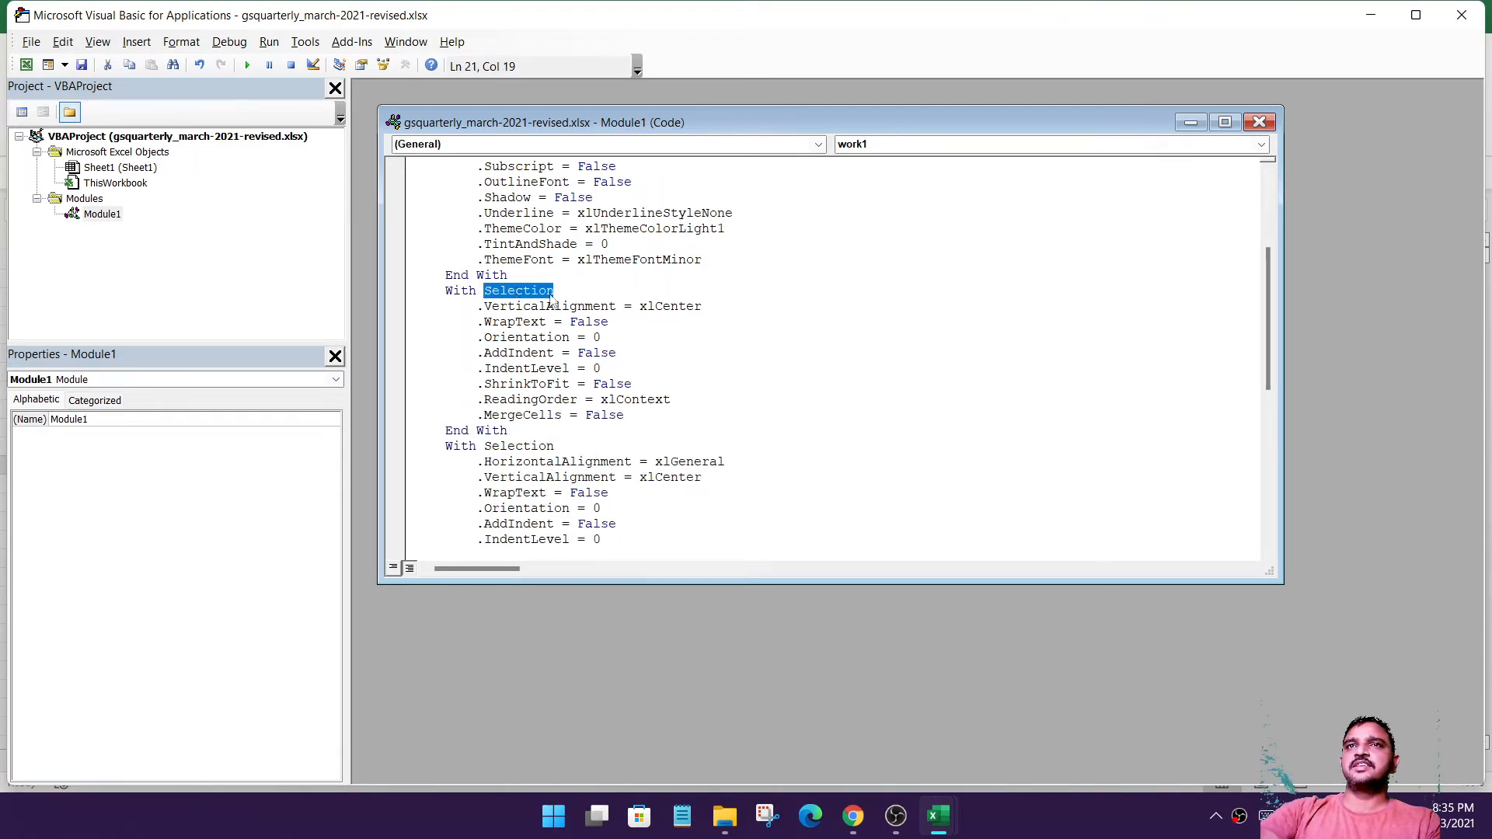
{"action": "double_click", "coordinate": [673, 307]}
{"action": "scroll", "coordinate": [680, 318], "scroll_direction": "down", "scroll_amount": 1}
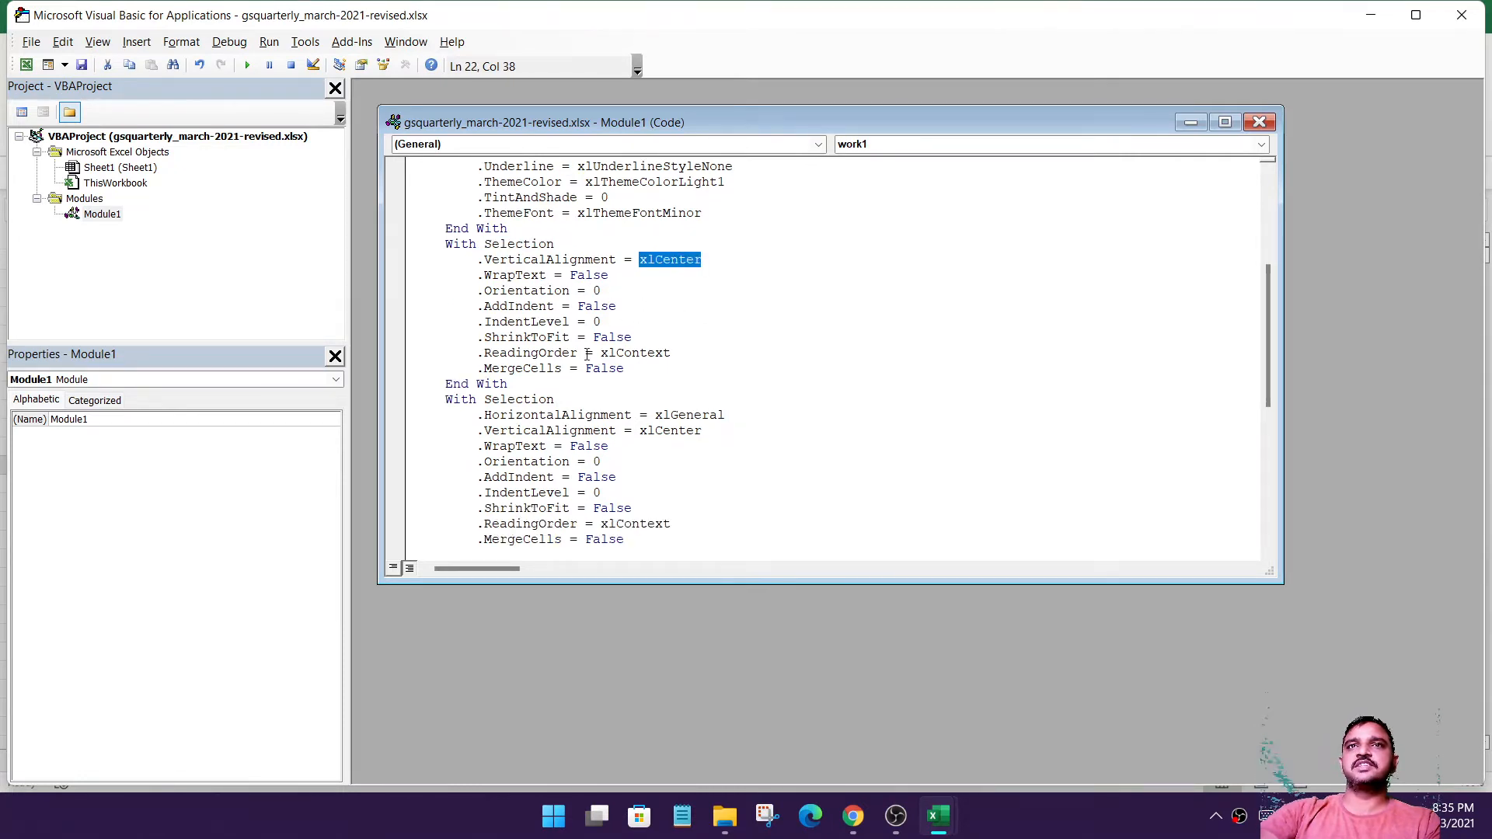
{"action": "scroll", "coordinate": [620, 308], "scroll_direction": "down", "scroll_amount": 7}
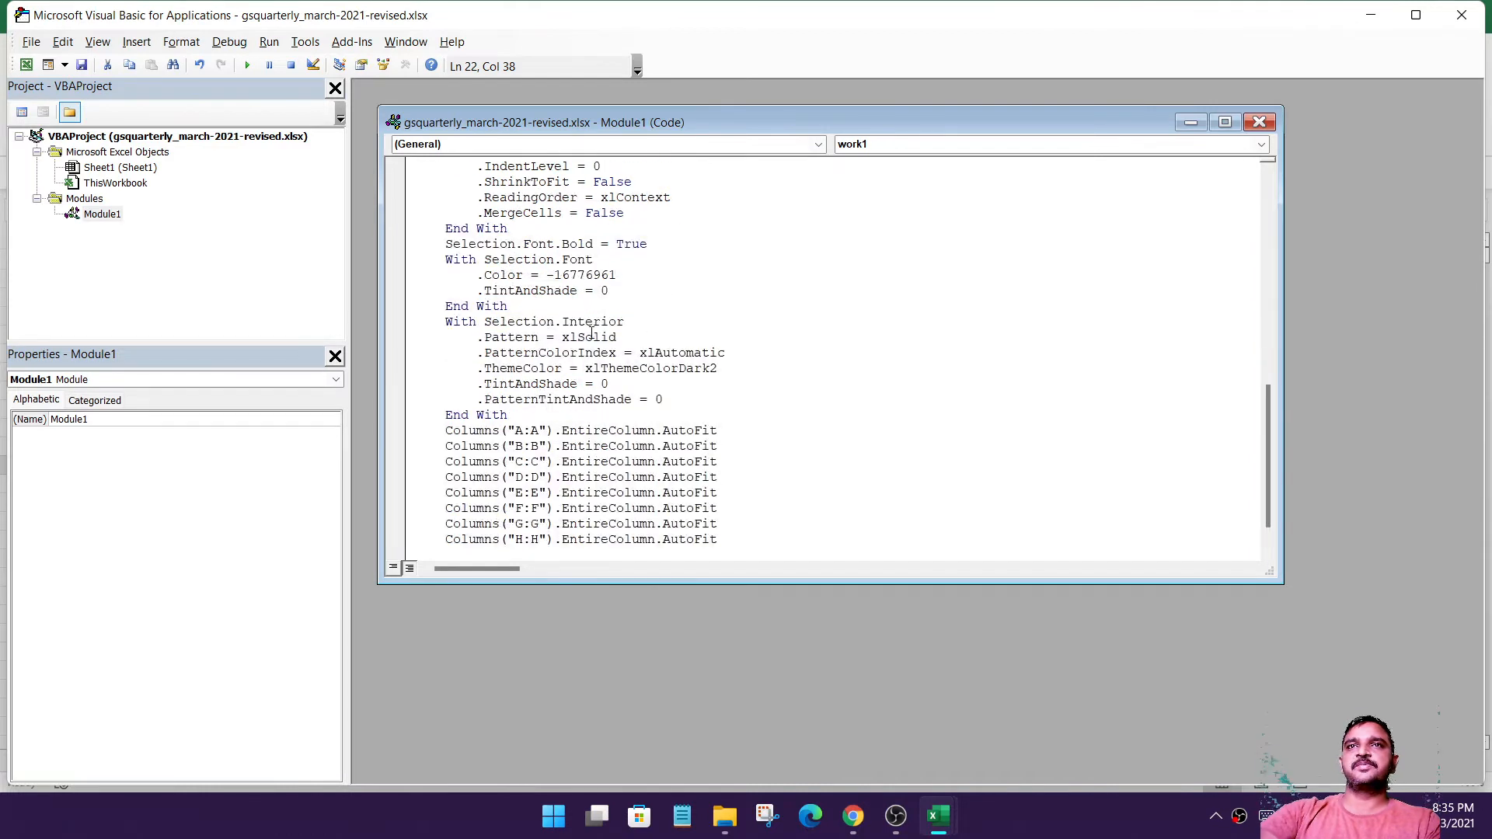
{"action": "double_click", "coordinate": [581, 275]}
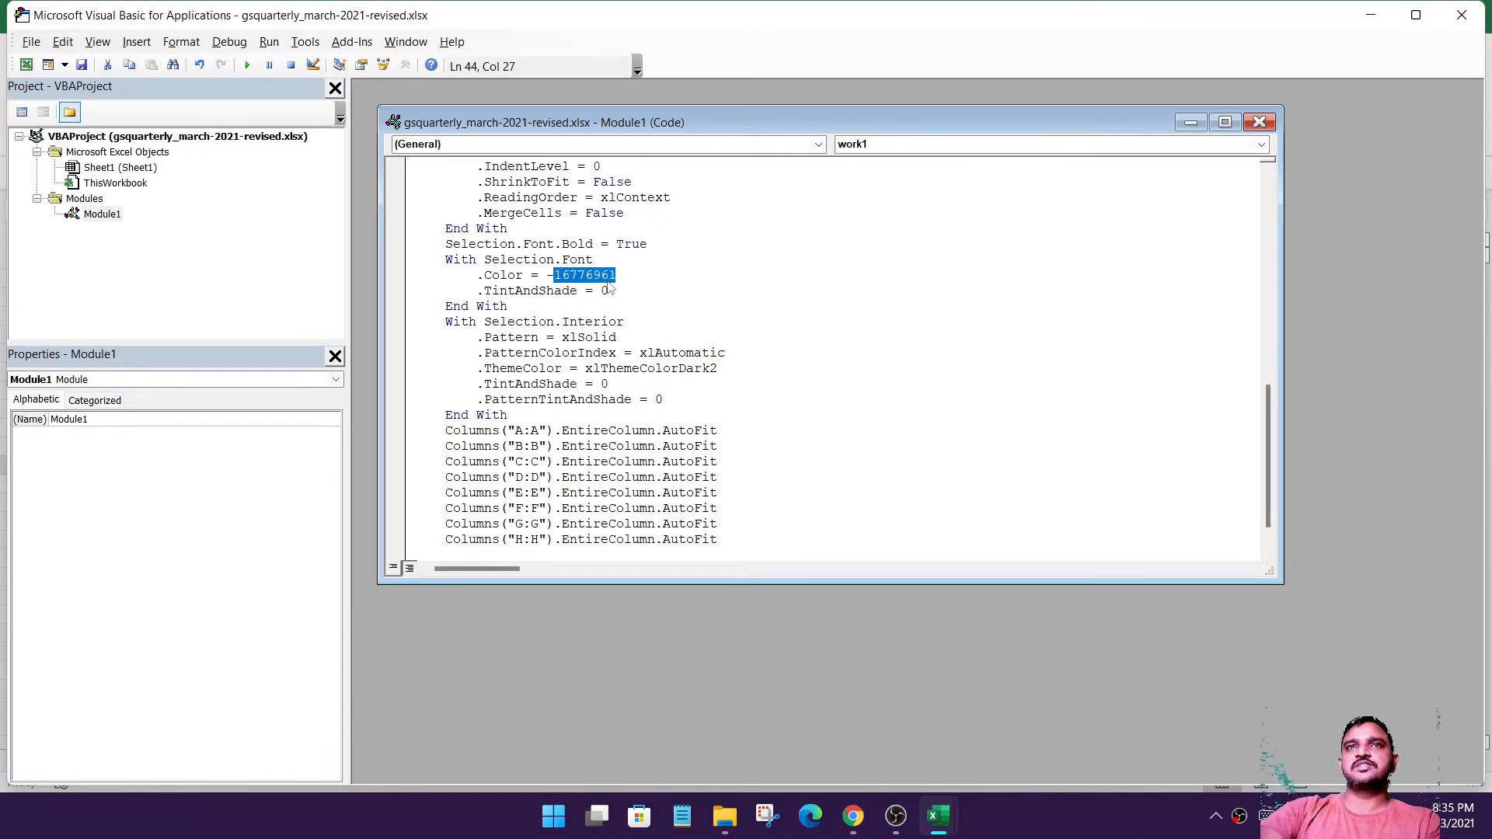
{"action": "scroll", "coordinate": [719, 362], "scroll_direction": "down", "scroll_amount": 1}
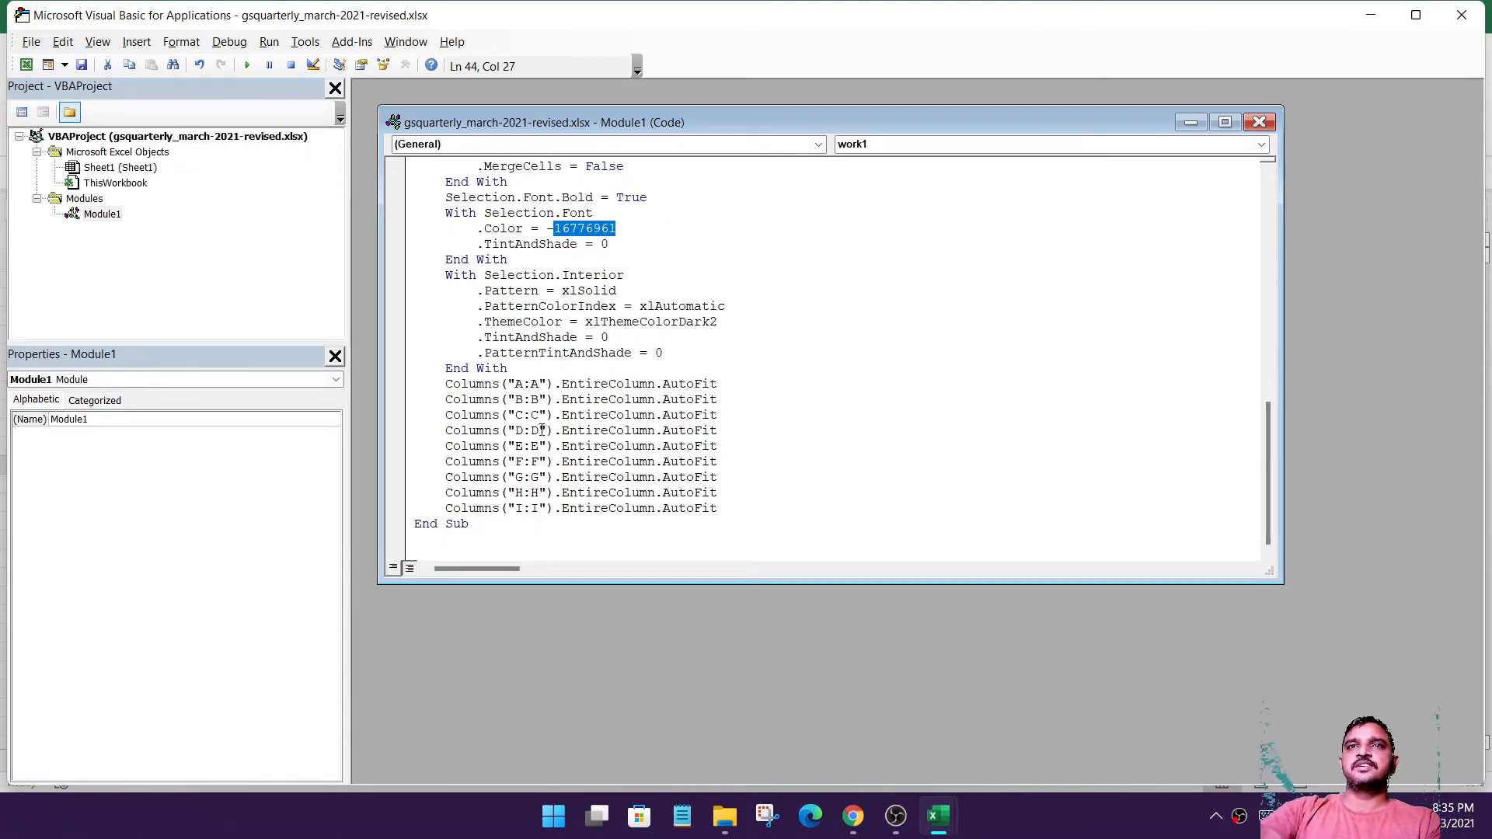
{"action": "left_click", "coordinate": [533, 384]}
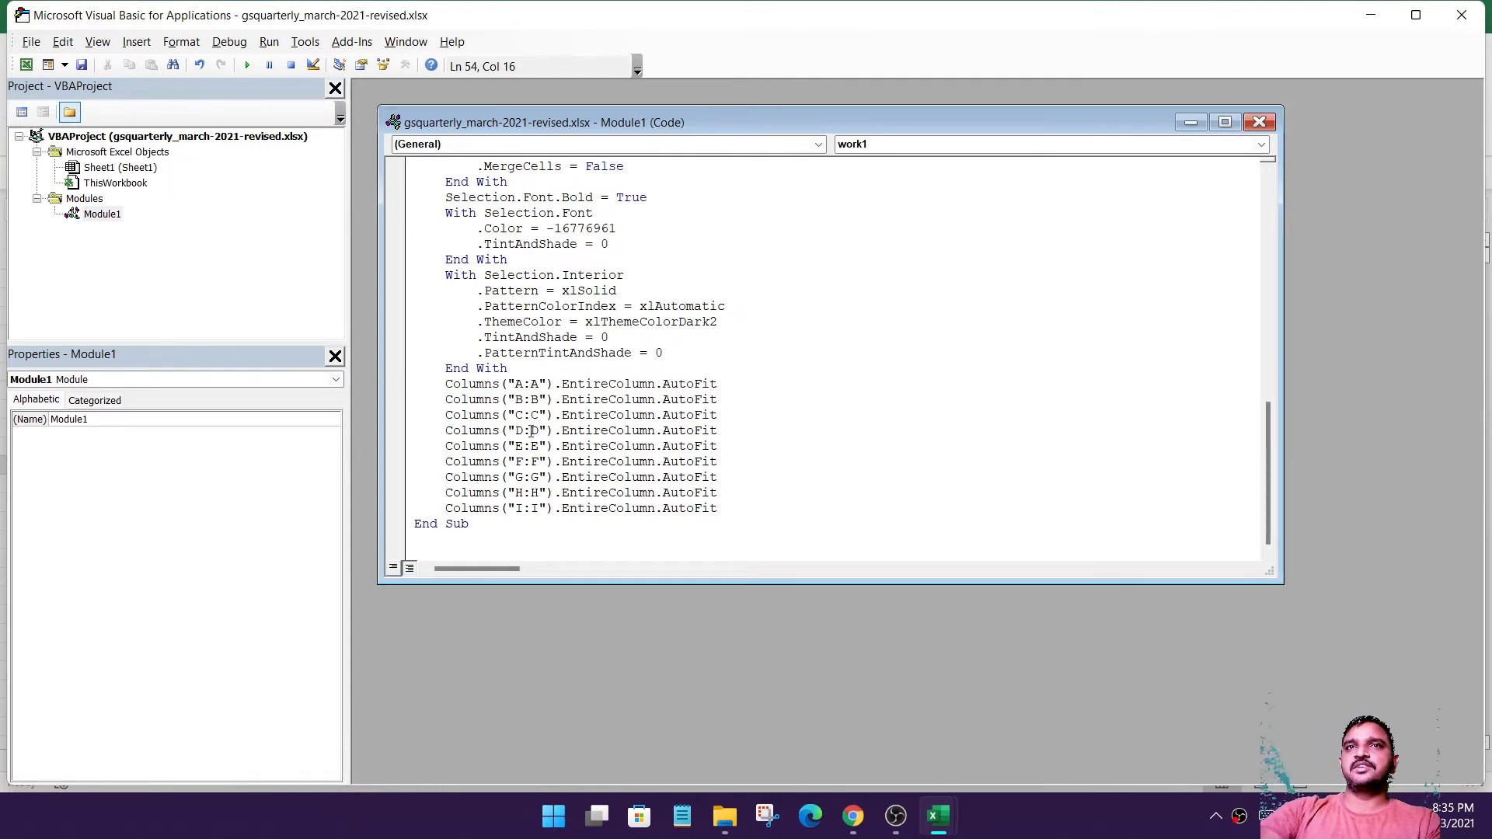
{"action": "left_click_drag", "start_coordinate": [446, 383], "coordinate": [733, 509]}
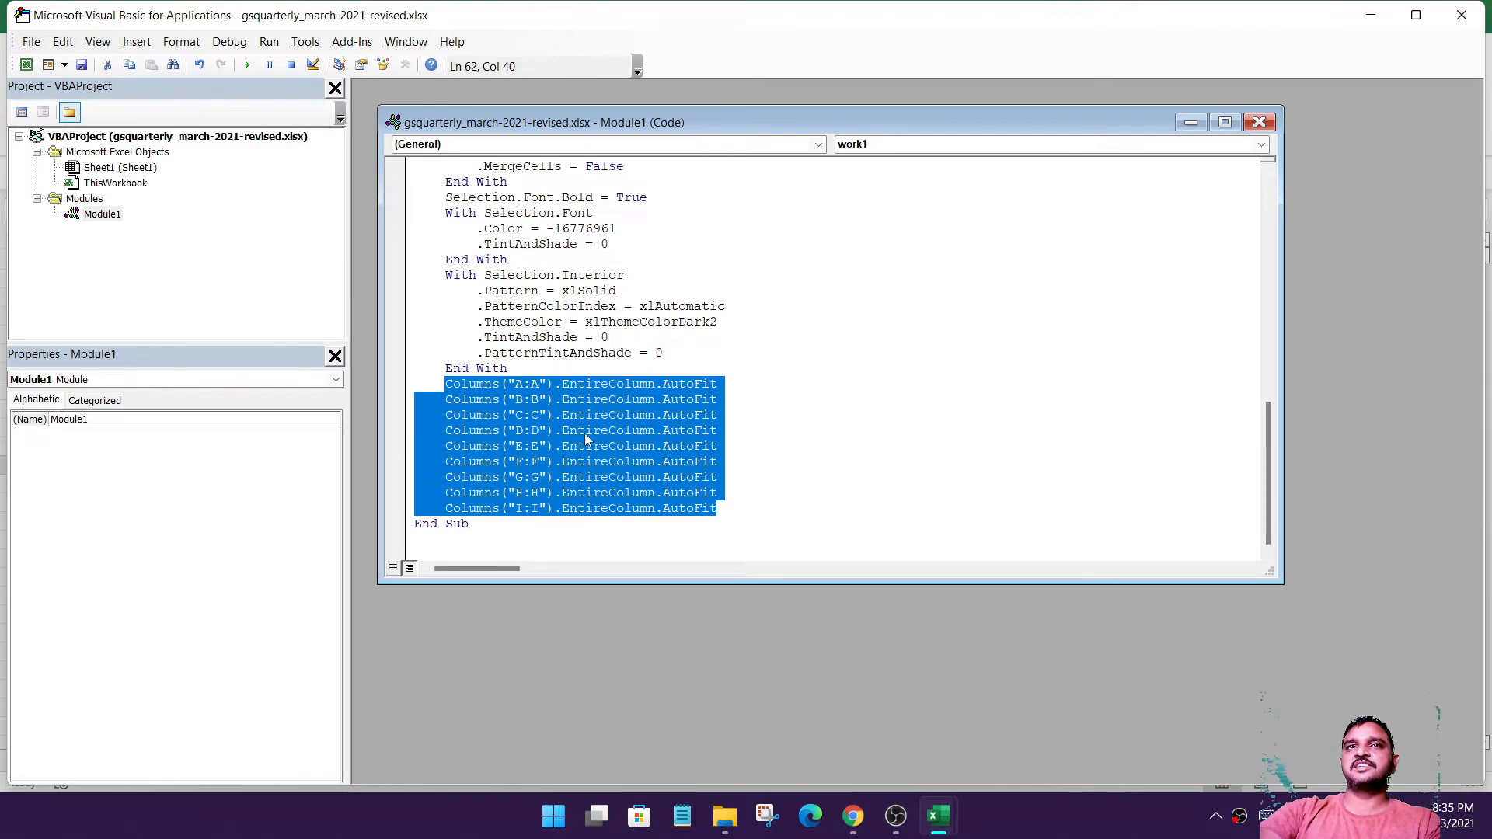
Minimize the module's code window and the Visual Basic editor to return to the Excel worksheet.
{"action": "left_click", "coordinate": [1190, 122]}
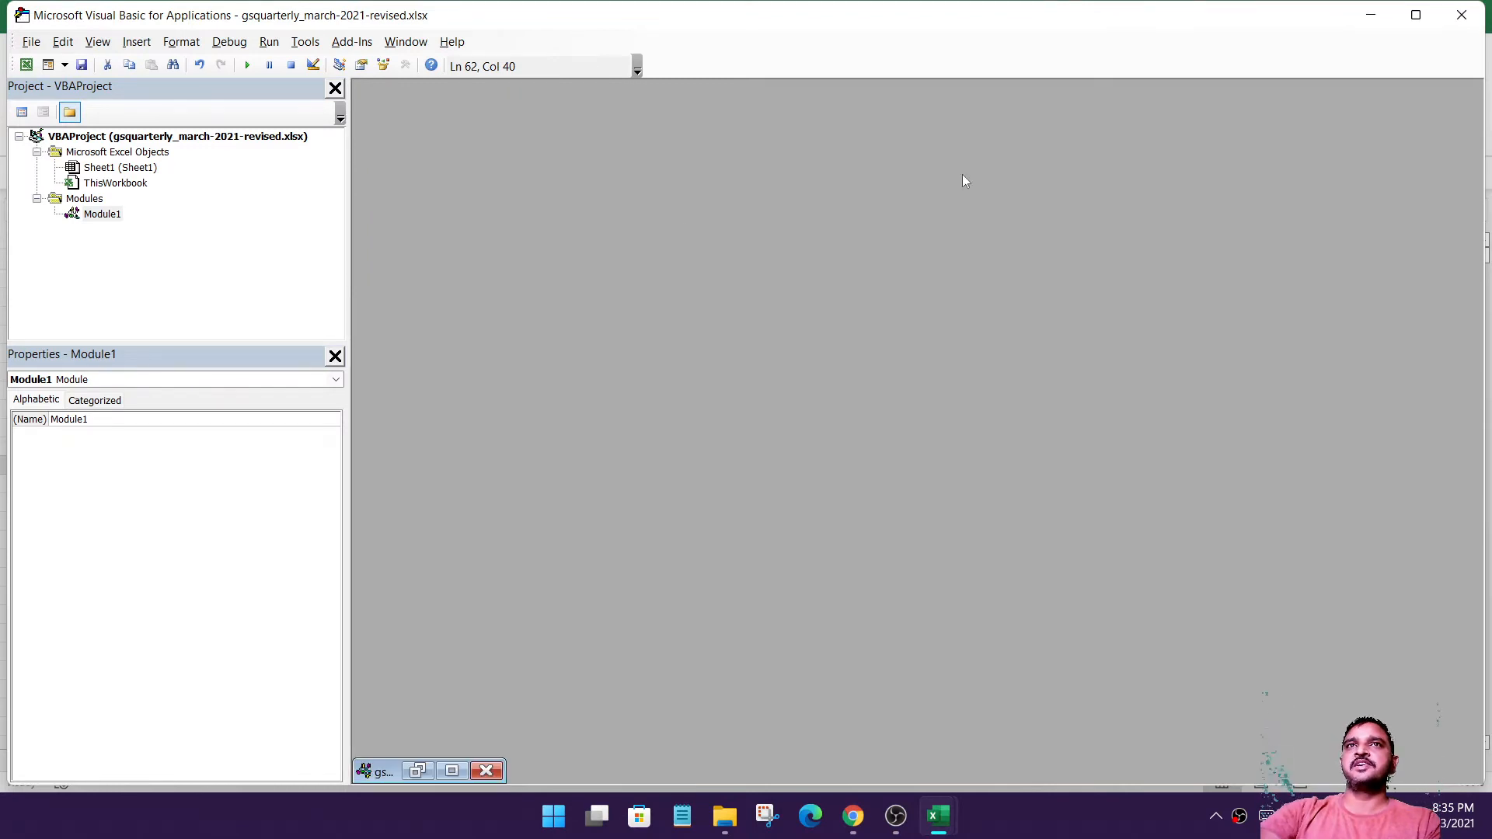
{"action": "left_click", "coordinate": [1371, 15]}
{"action": "left_click", "coordinate": [148, 319]}
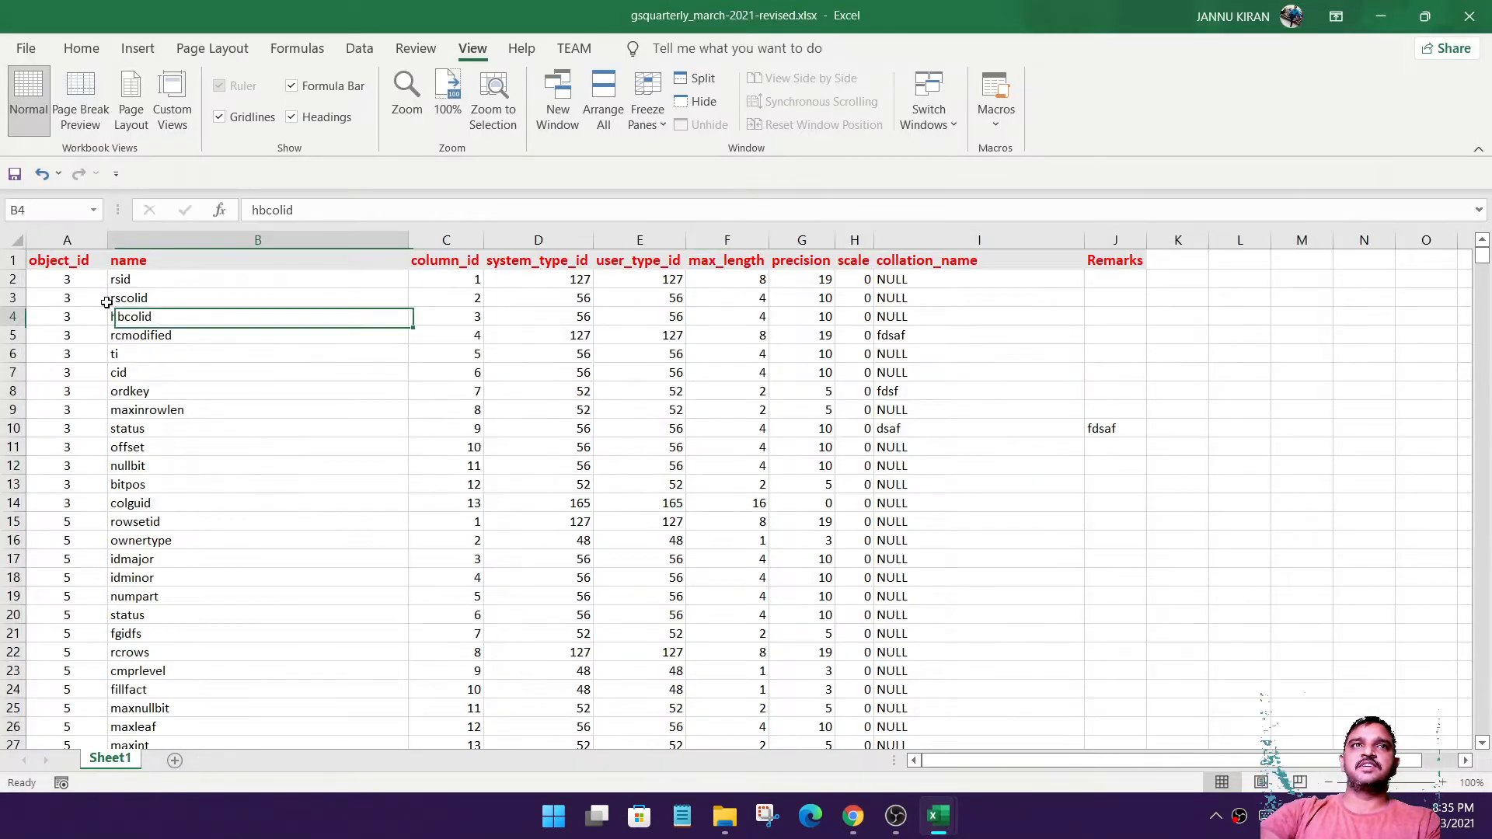
Undo the header row formatting and the column width changes to restore the plain sheet.
{"action": "left_click", "coordinate": [59, 259]}
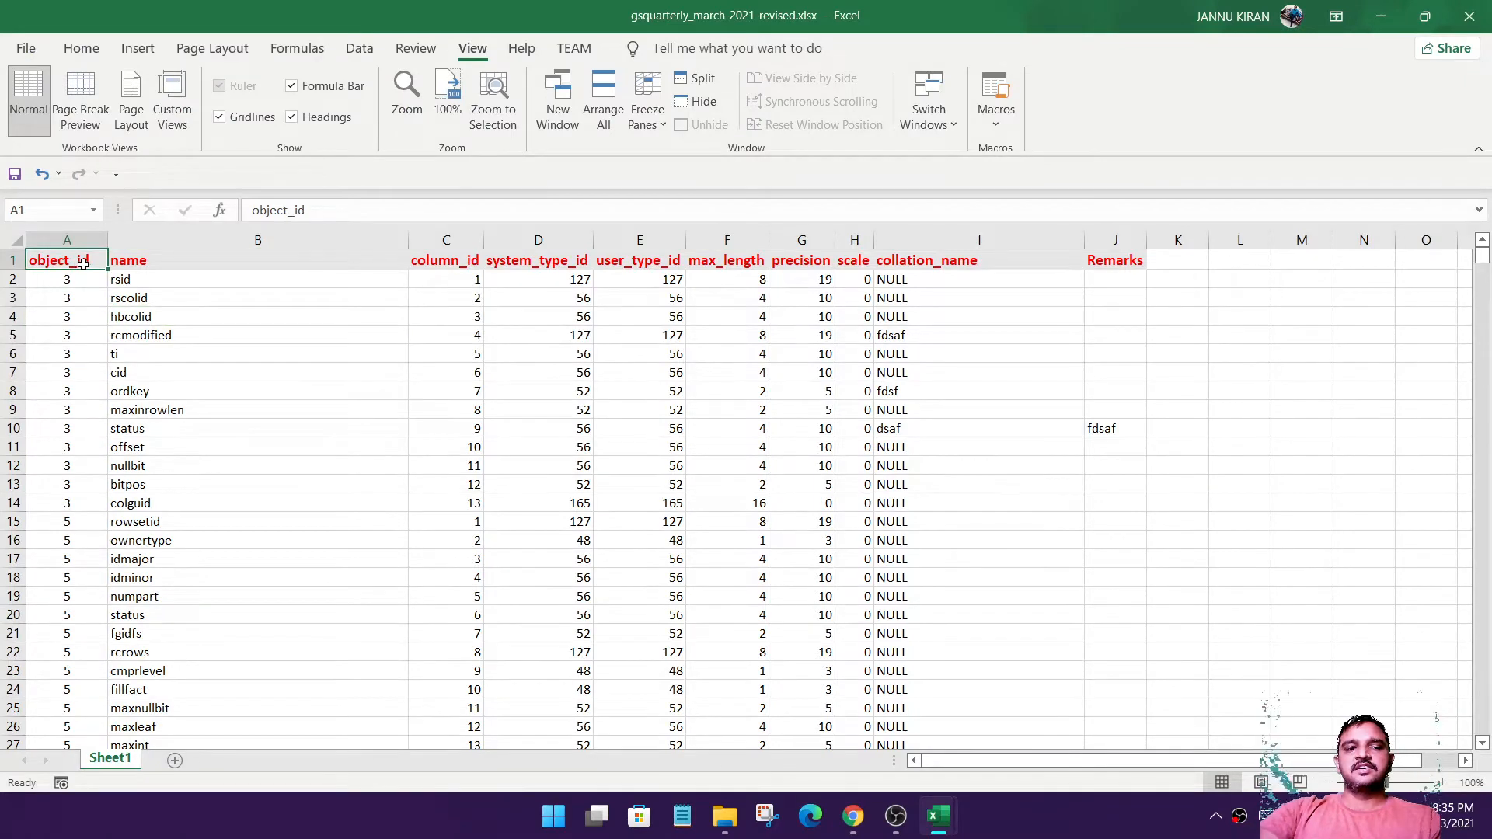
{"action": "key", "text": "ctrl+z"}
{"action": "key", "text": "ctrl+z"}
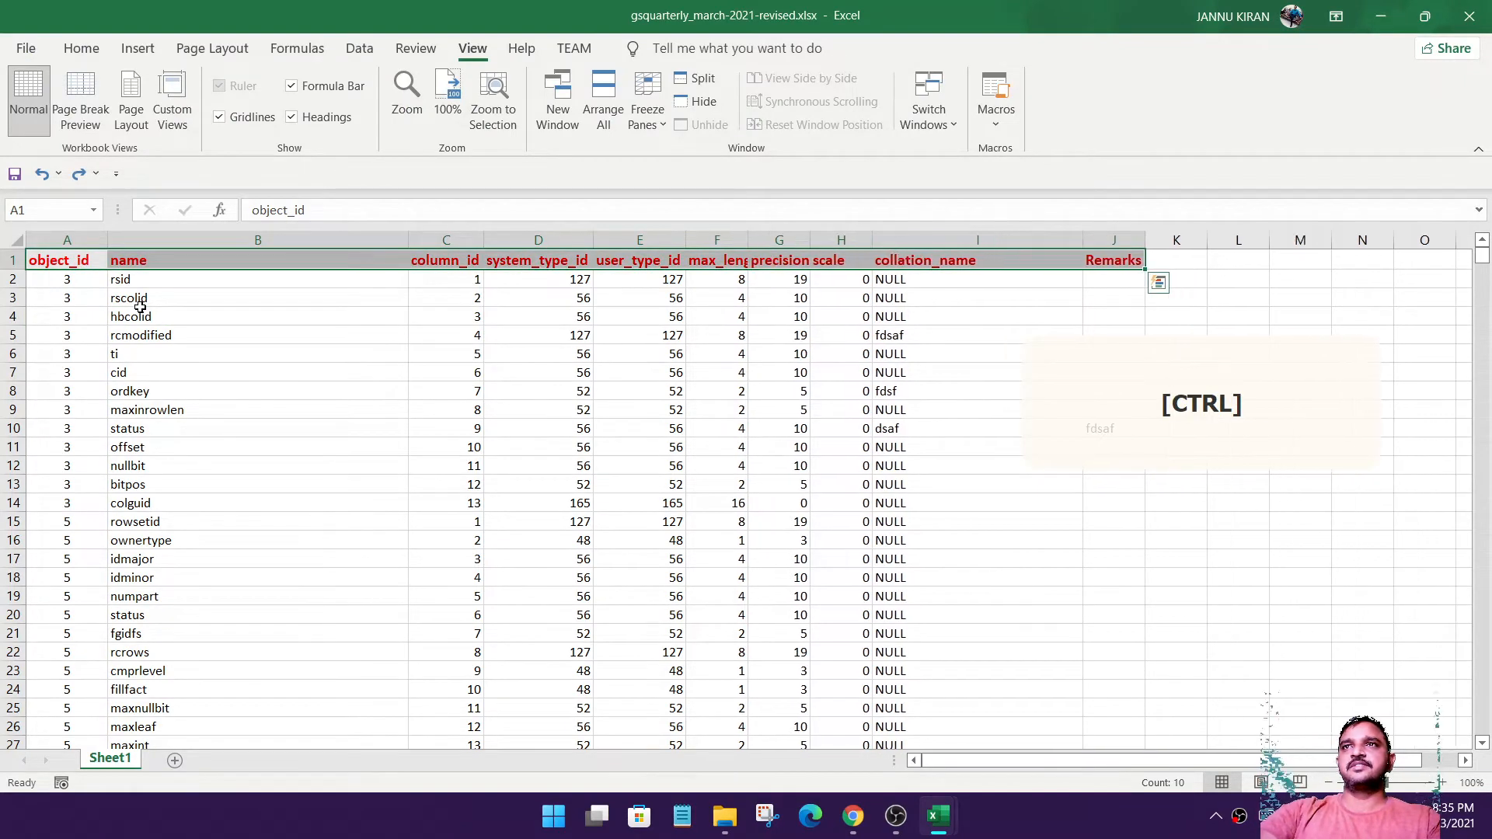
{"action": "key", "text": "ctrl+z"}
{"action": "key", "text": "ctrl+z"}
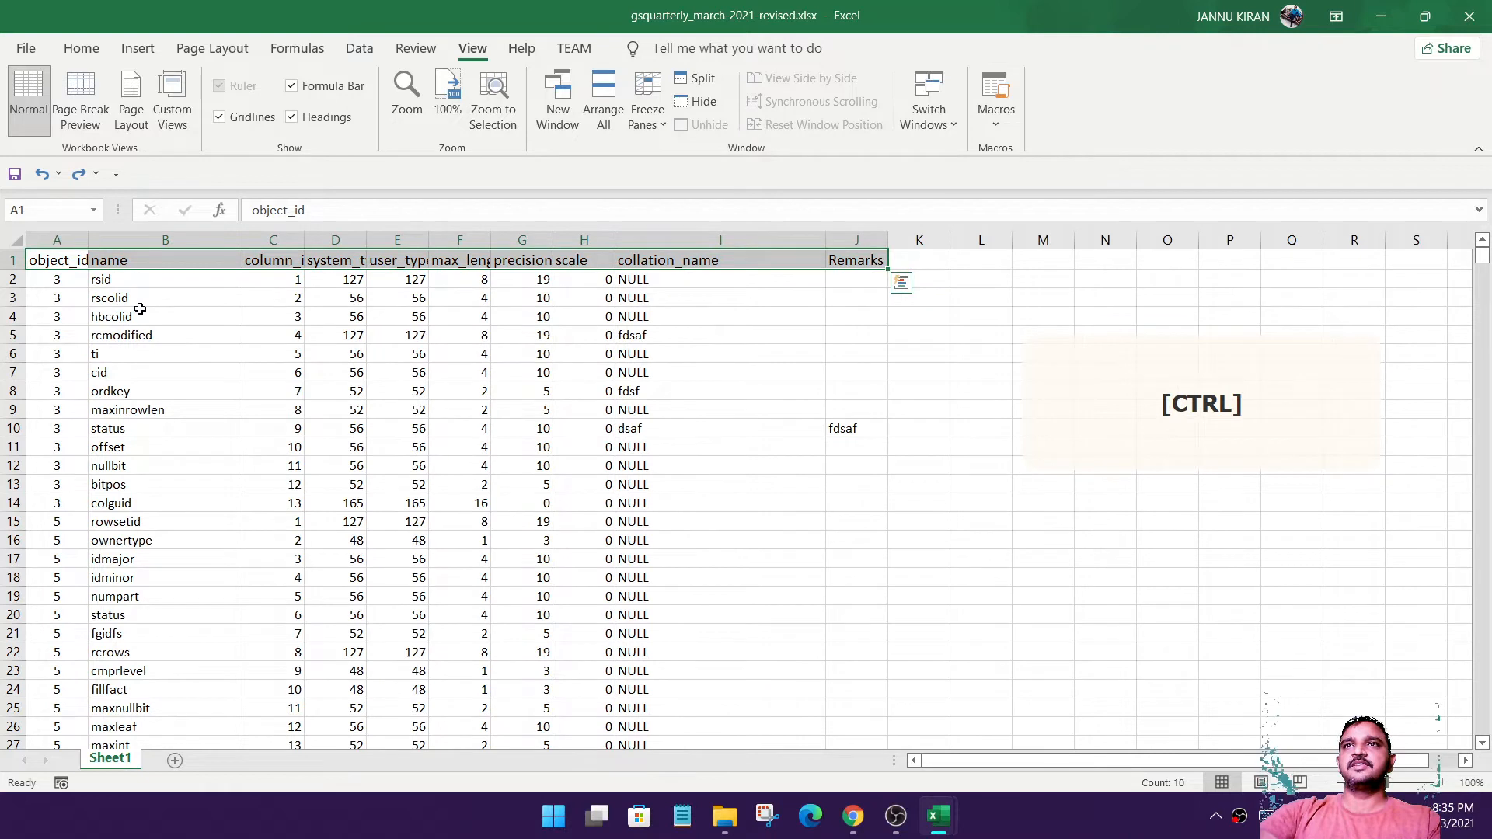
Run the work1 macro on the unformatted sheet and check the formatting of header cells A1:J1.
{"action": "left_click", "coordinate": [838, 332]}
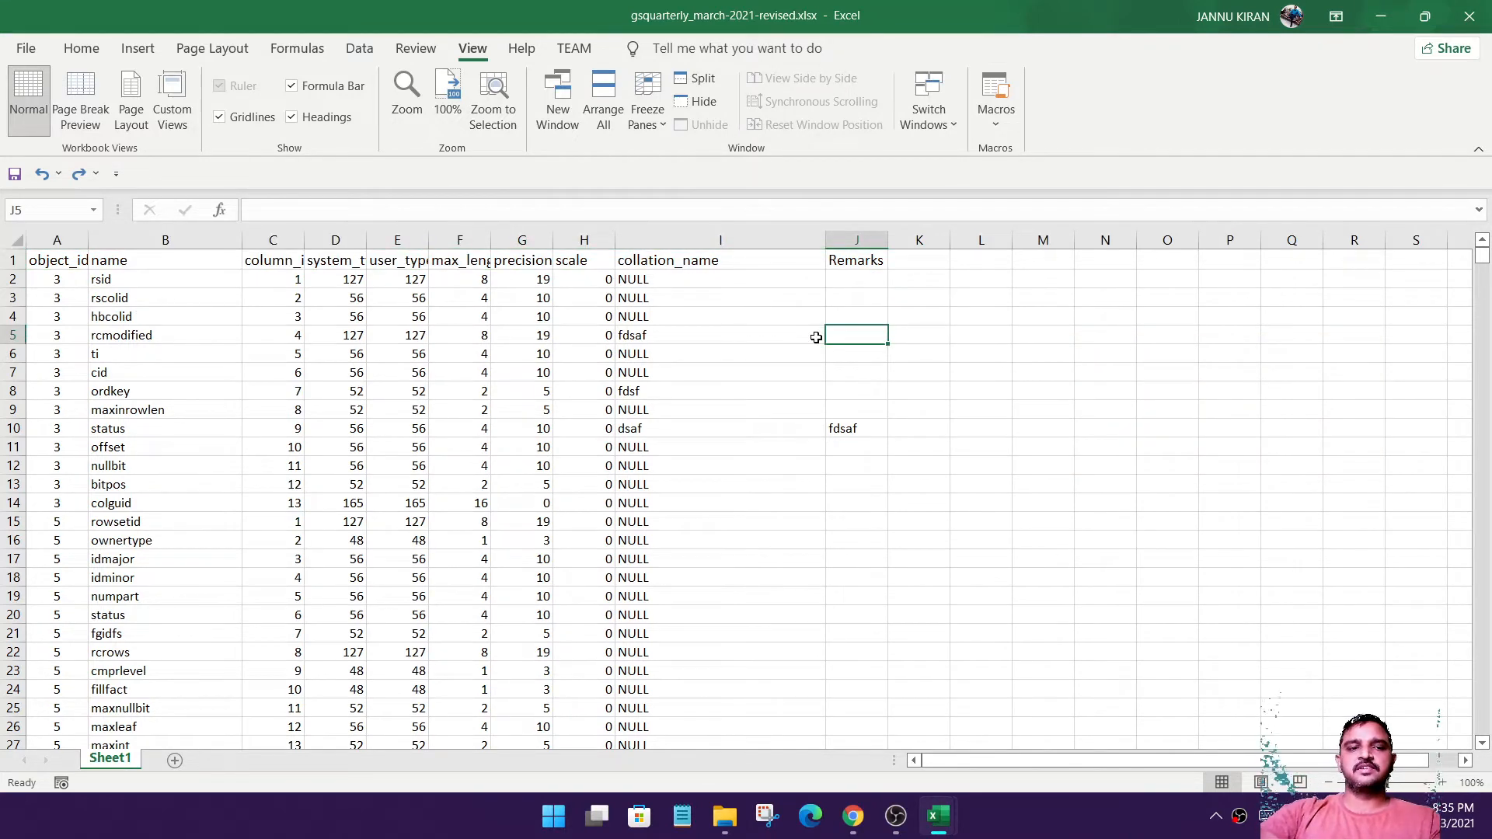
{"action": "key", "text": "ctrl+shift+w"}
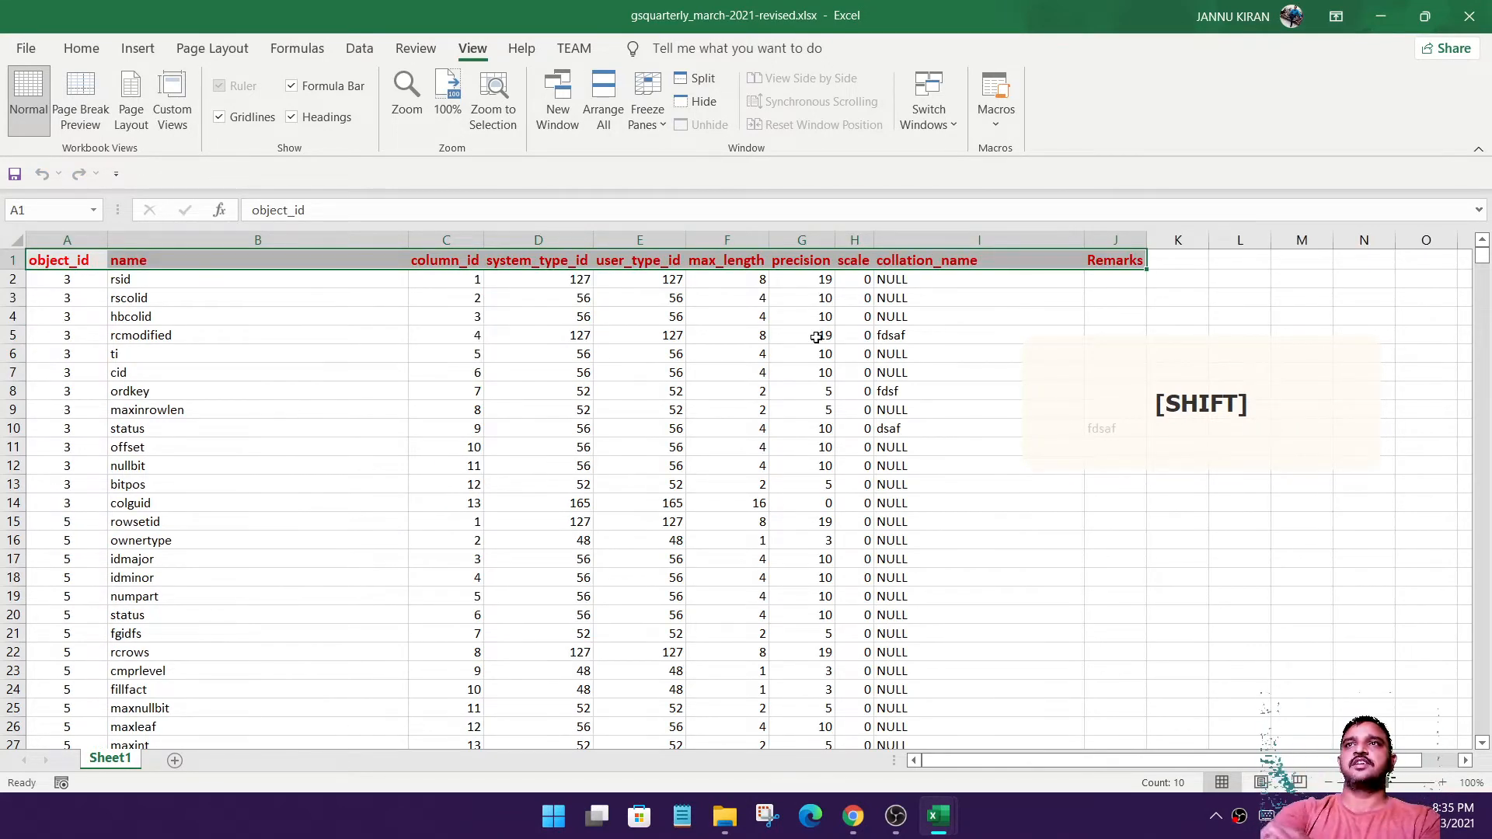
{"action": "left_click", "coordinate": [363, 346]}
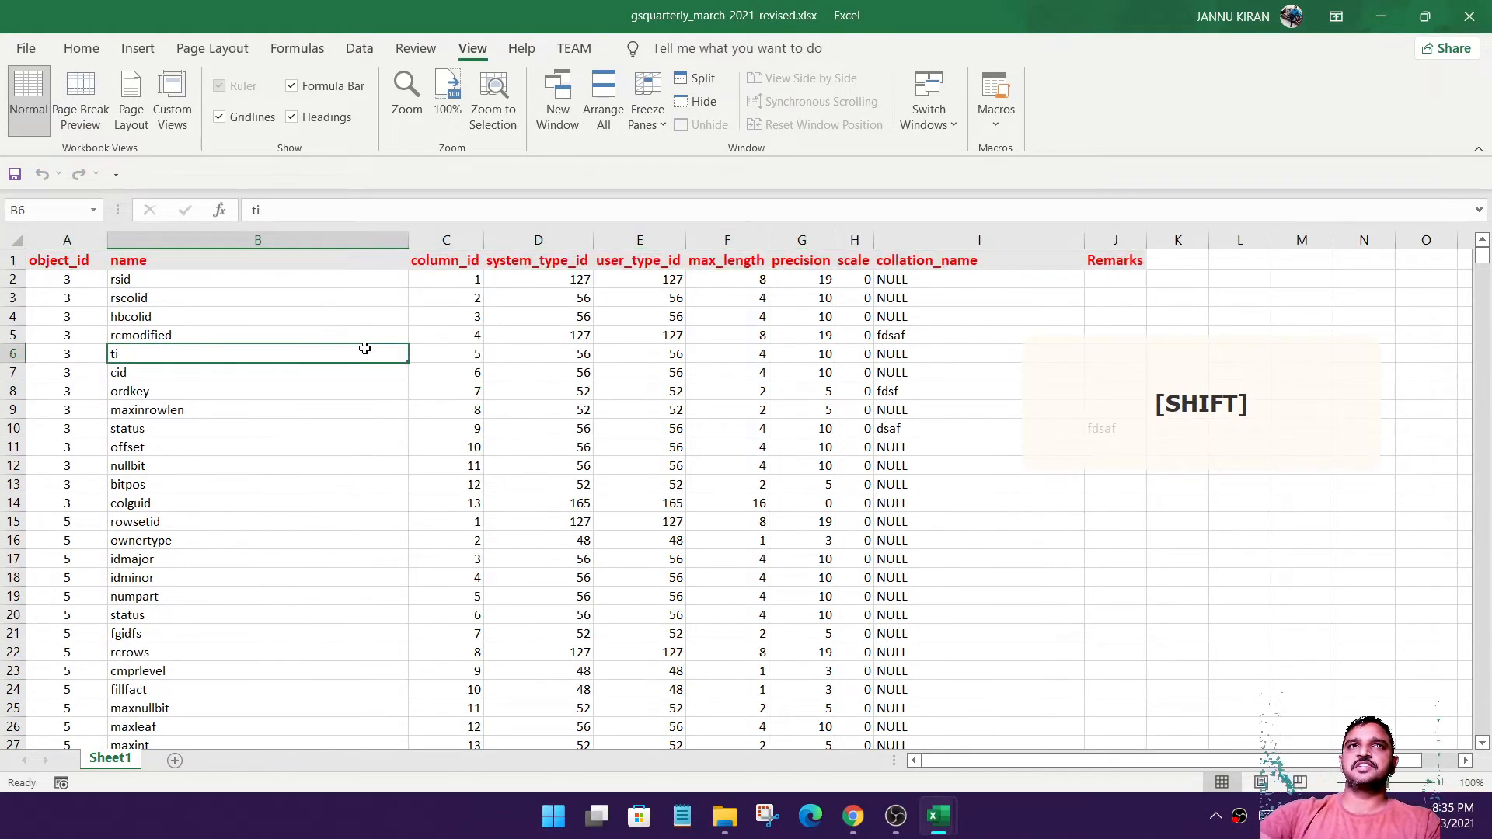
{"action": "left_click_drag", "start_coordinate": [53, 266], "coordinate": [1133, 258]}
{"action": "left_click", "coordinate": [1035, 342]}
{"action": "scroll", "coordinate": [1002, 350], "scroll_direction": "down", "scroll_amount": 5}
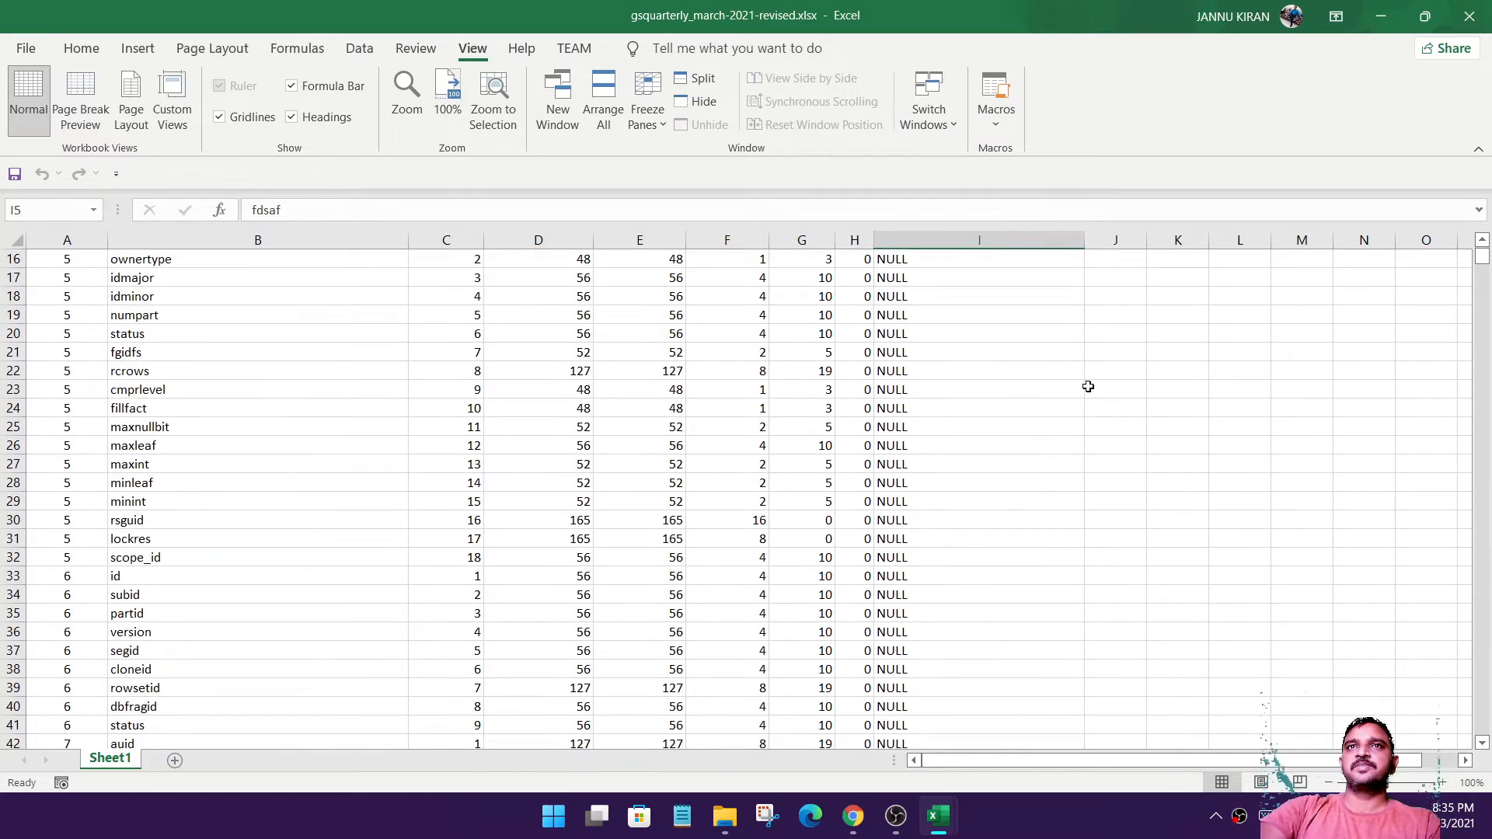
{"action": "scroll", "coordinate": [1089, 386], "scroll_direction": "up", "scroll_amount": 5}
{"action": "left_click", "coordinate": [65, 264]}
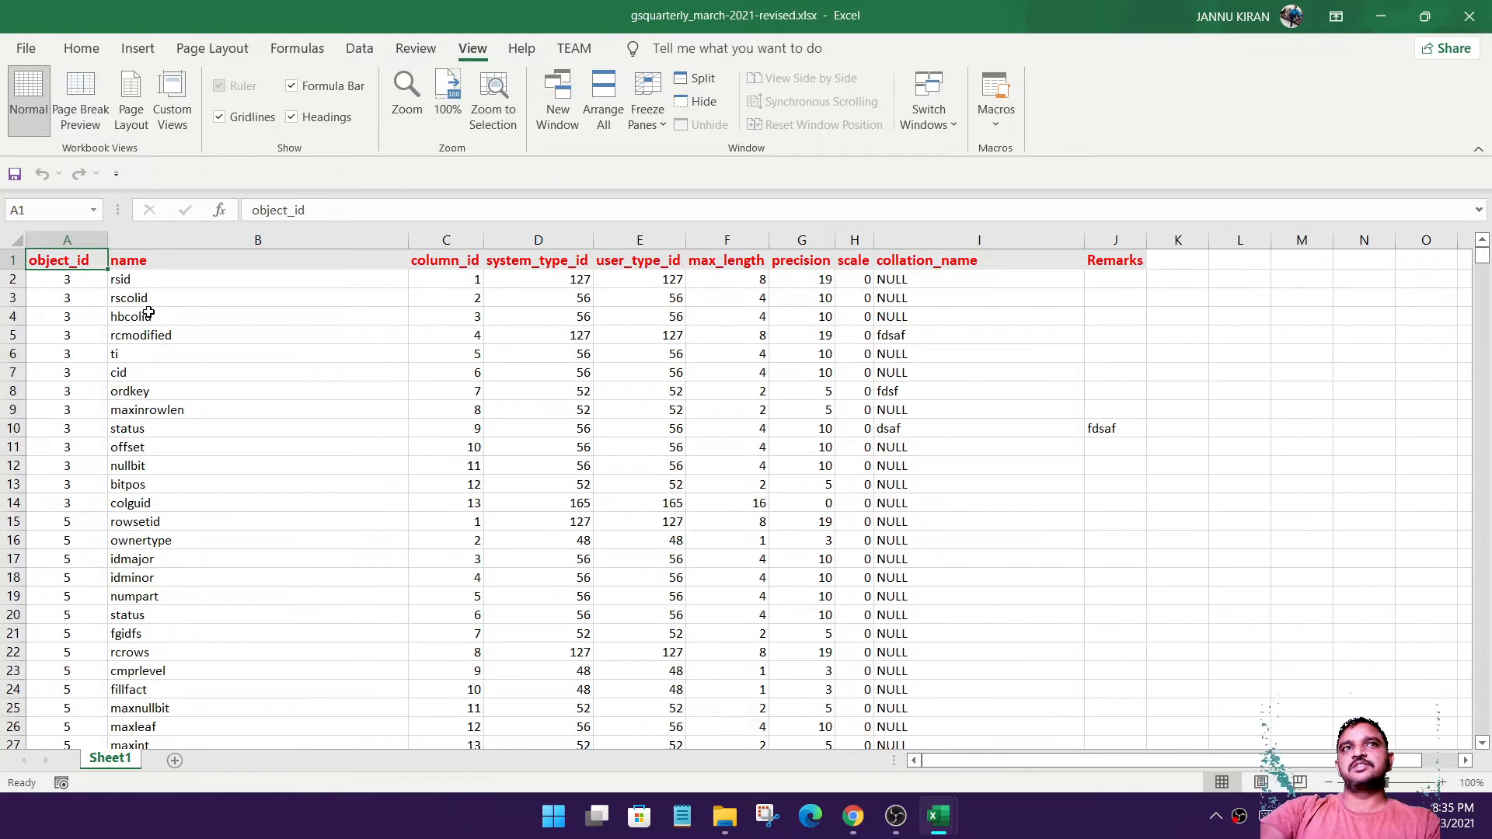
{"action": "left_click", "coordinate": [171, 320]}
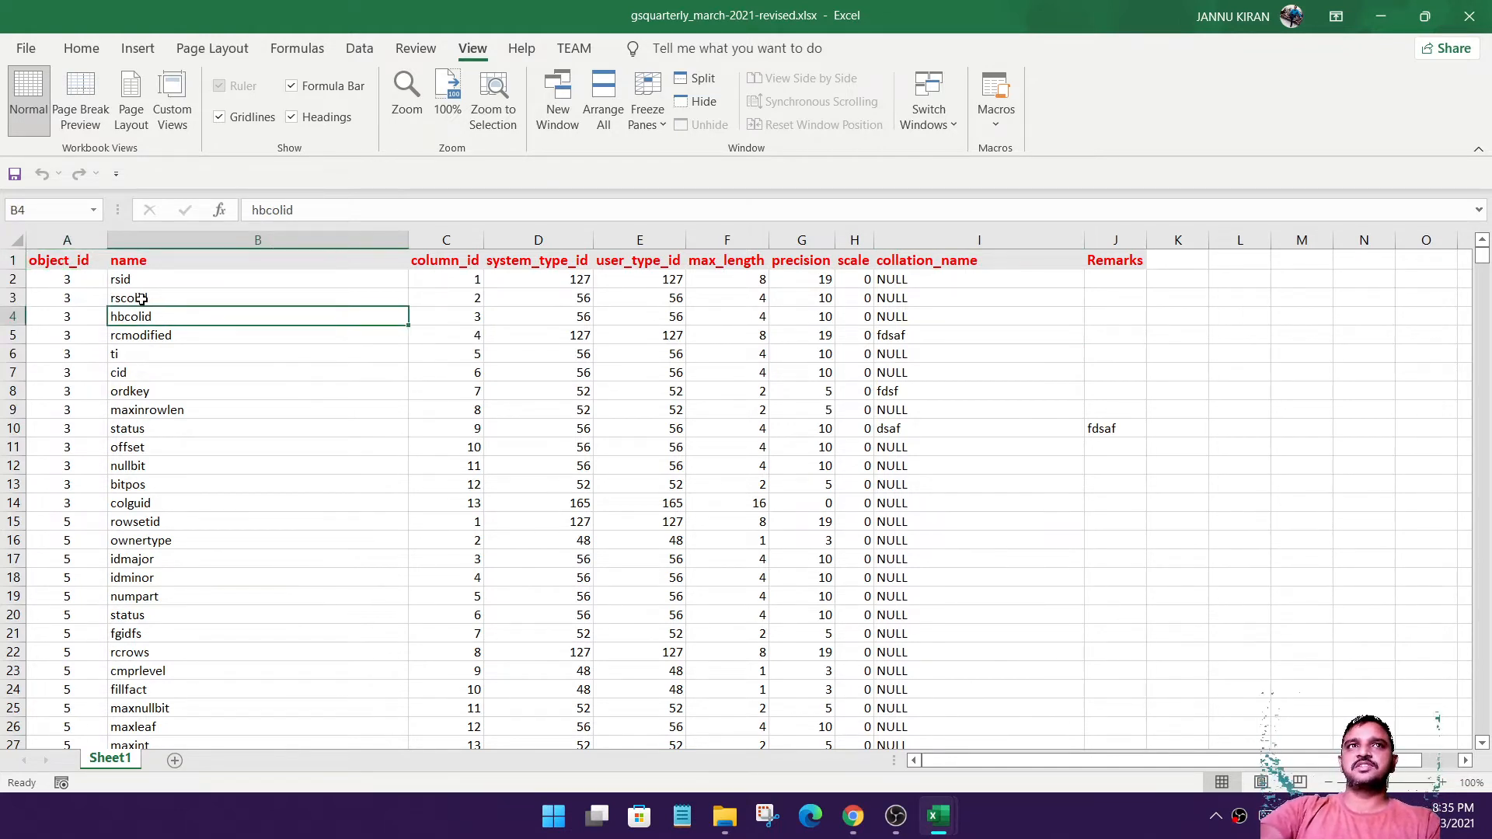
Start recording a new macro named rename, with shortcut Ctrl+Shift+R, stored in This Workbook.
{"action": "left_click", "coordinate": [994, 131]}
{"action": "left_click", "coordinate": [1034, 181]}
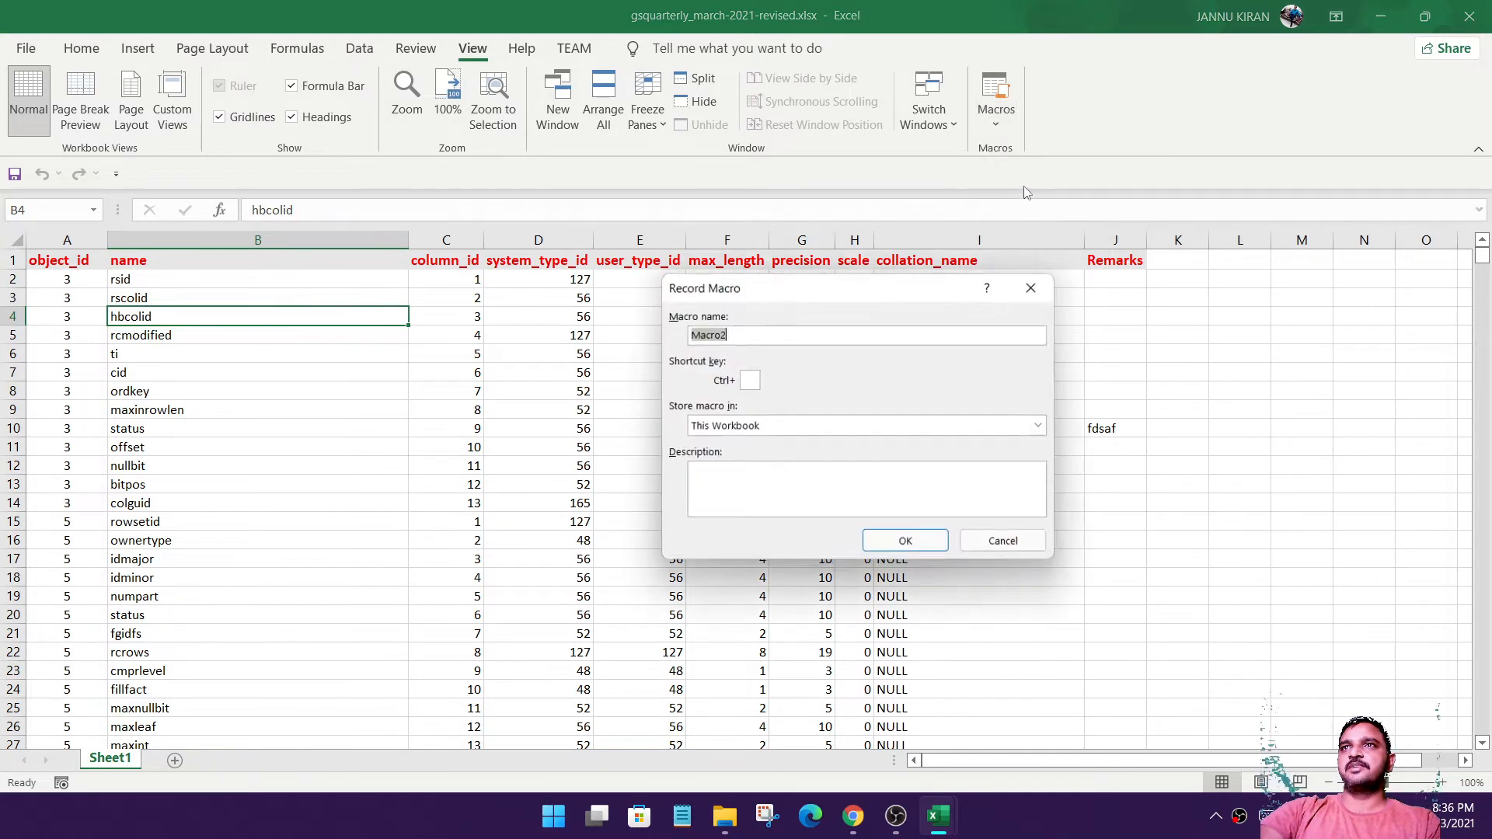
{"action": "type", "text": "rename"}
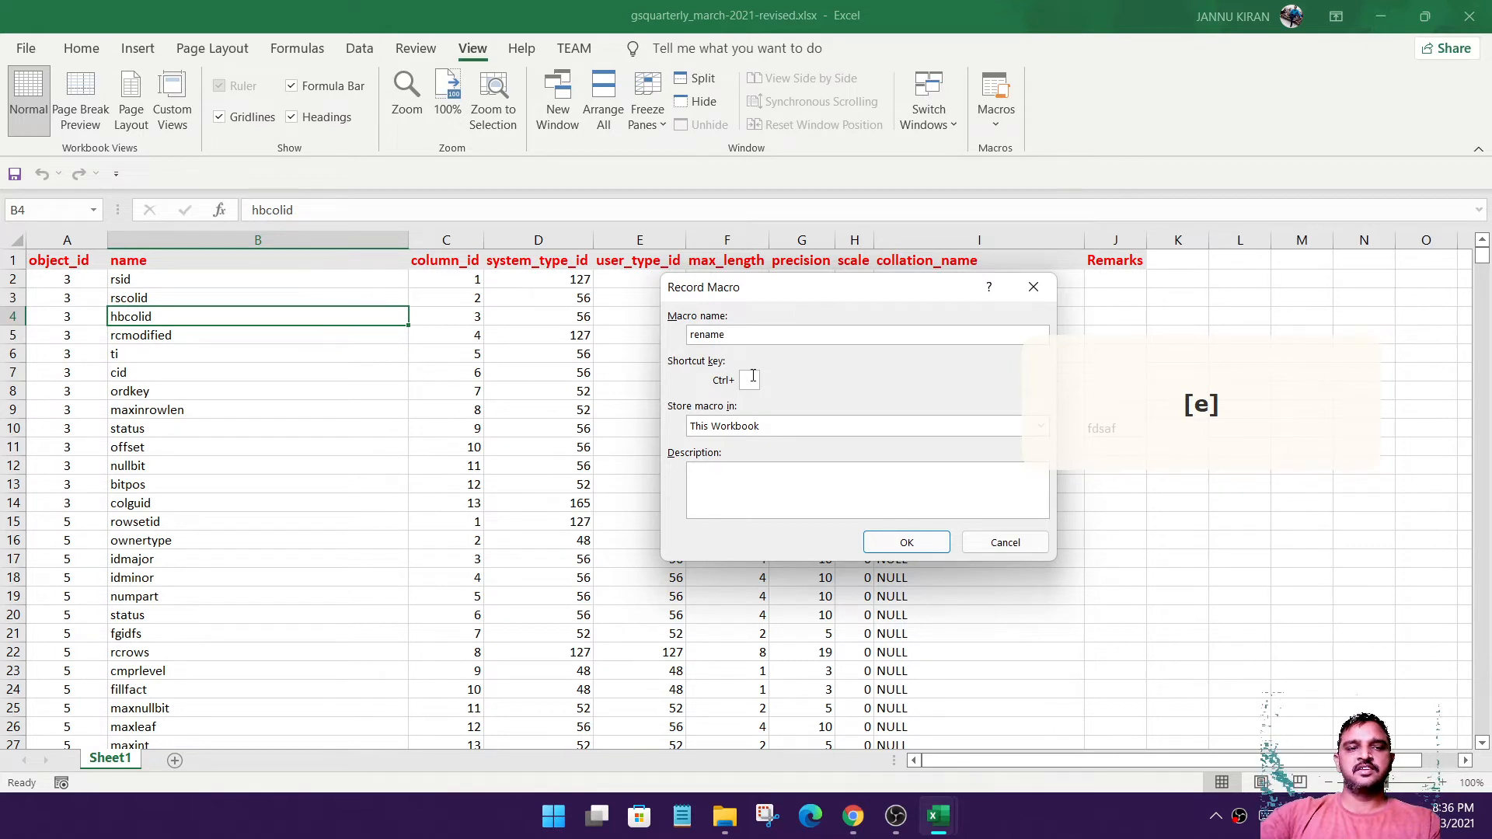
{"action": "key", "text": "shift"}
{"action": "type", "text": "R"}
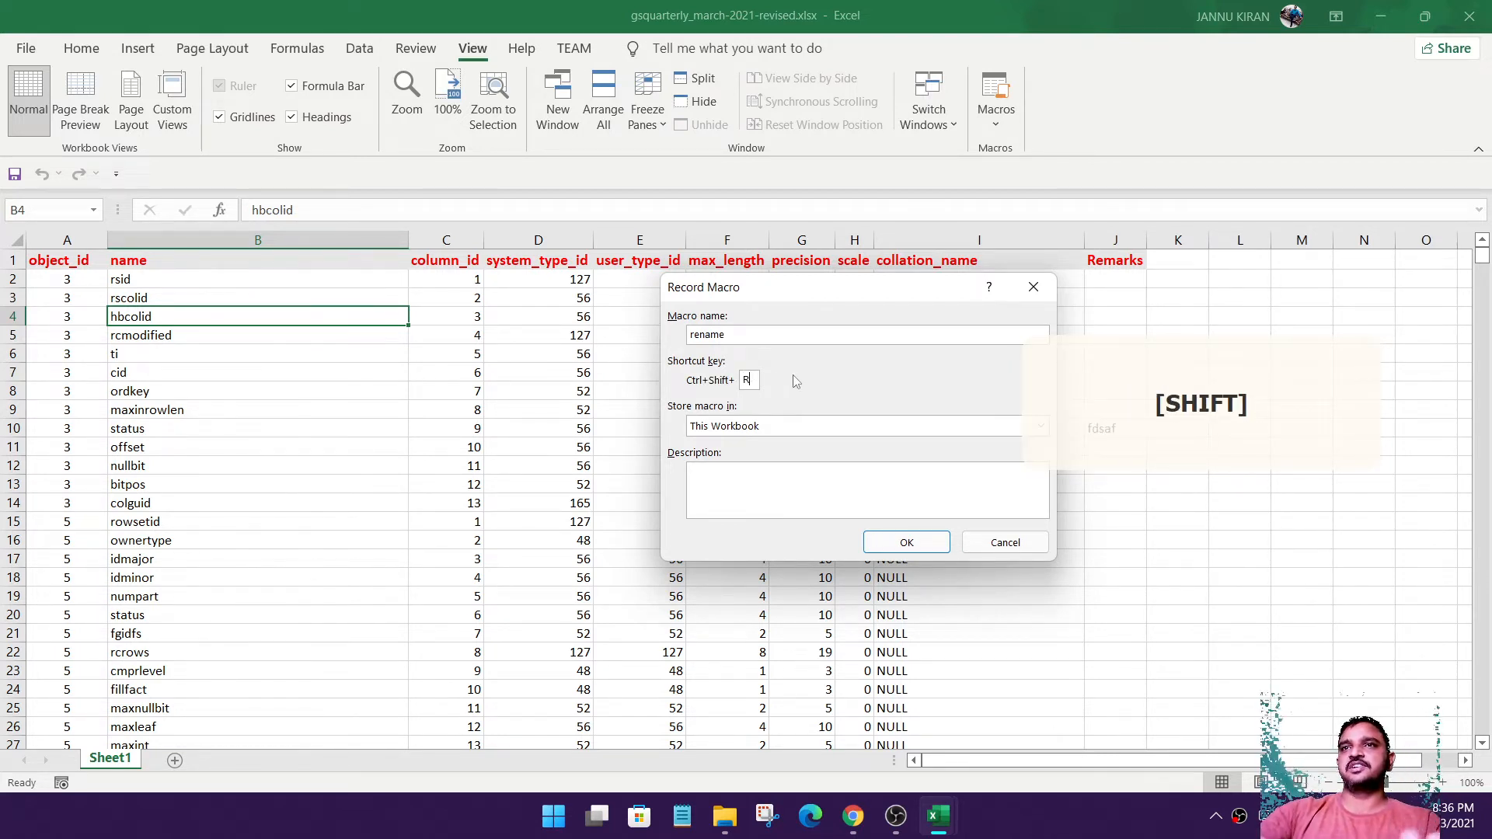
{"action": "left_click", "coordinate": [925, 544]}
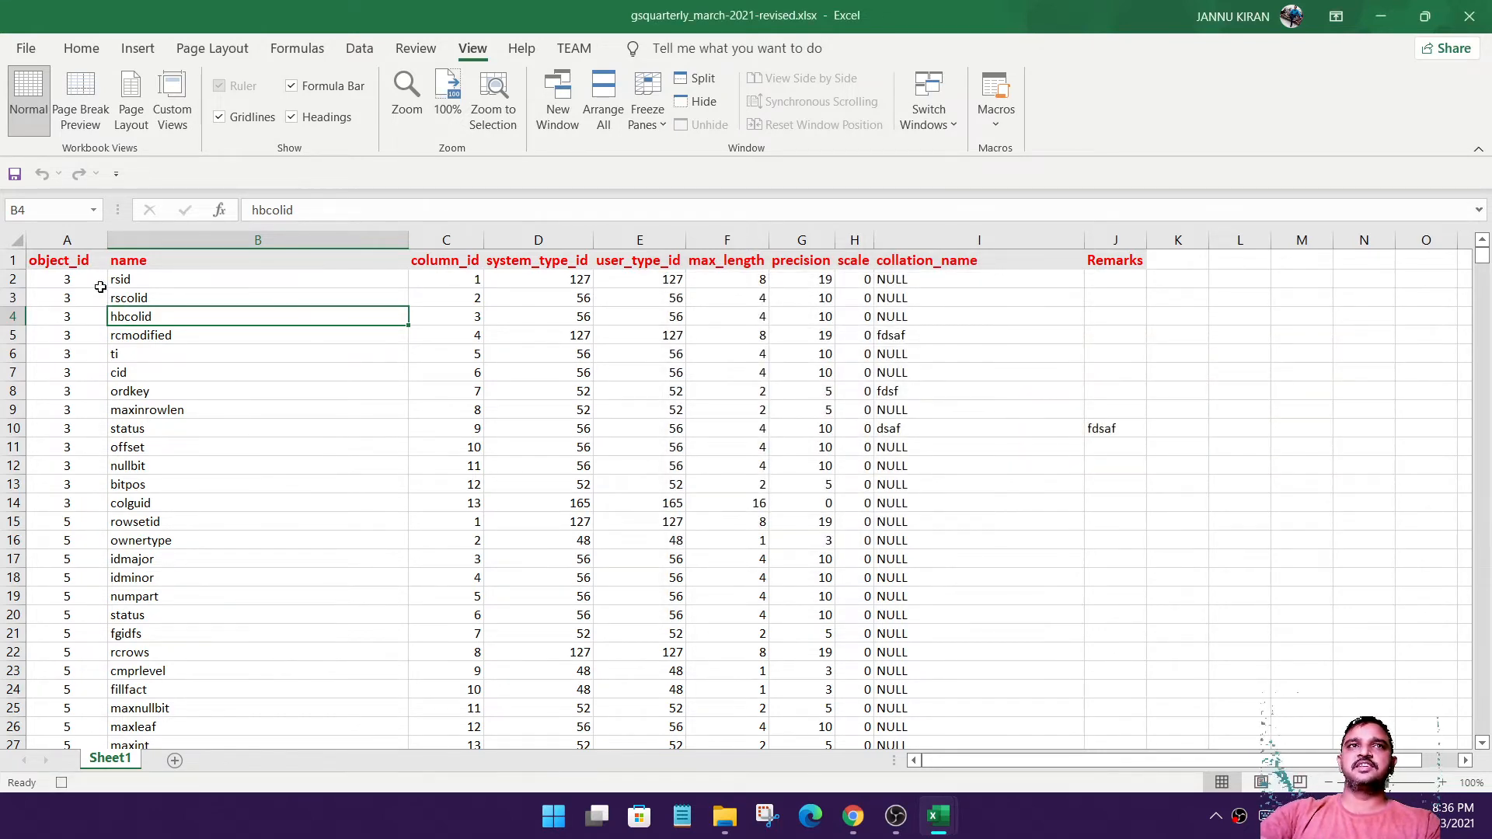
Replace the headers in A1:C1 with SLNO, NAME and COLUMNID.
{"action": "left_click", "coordinate": [66, 262]}
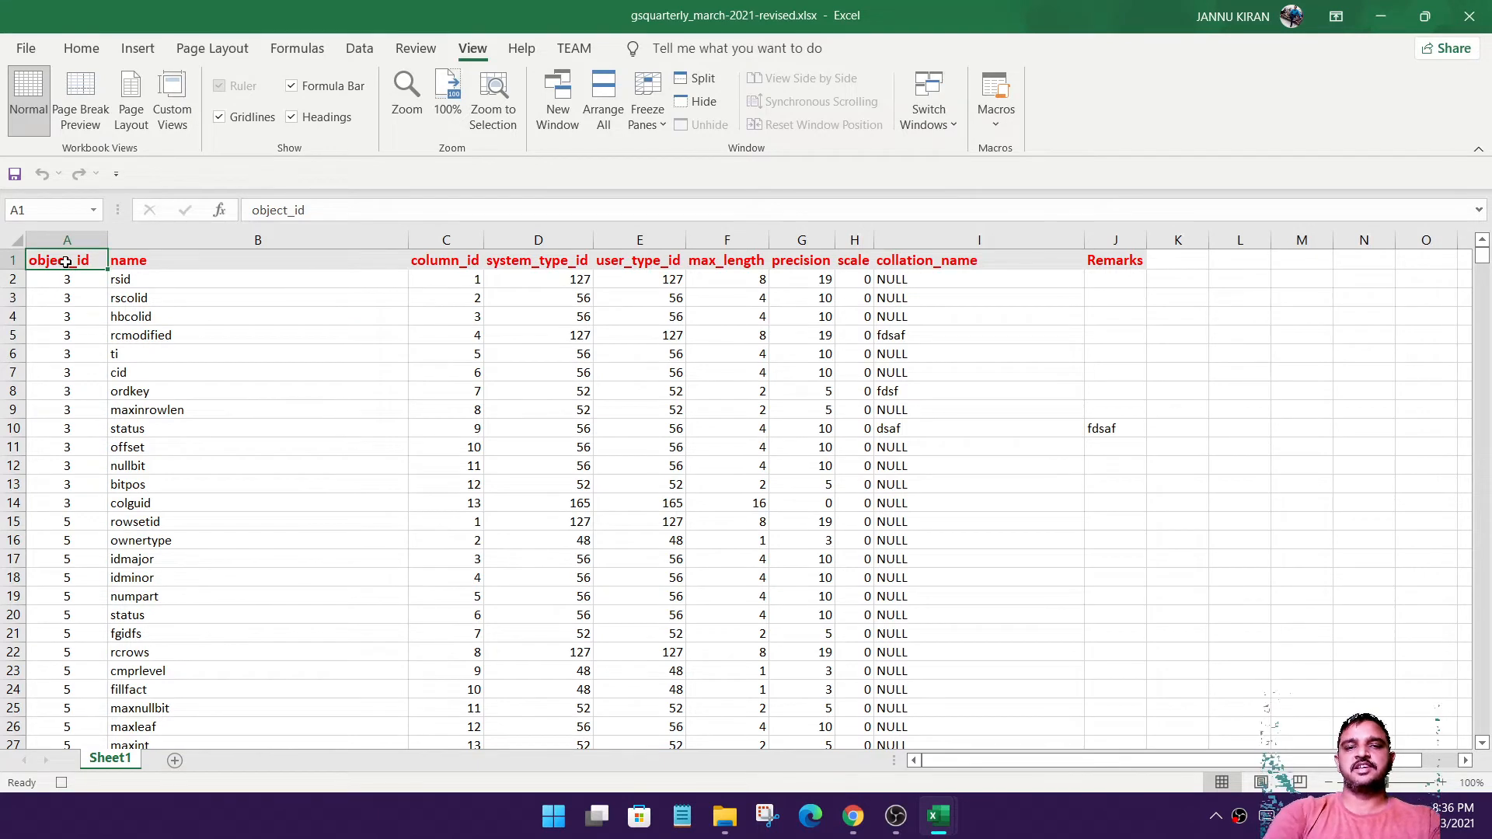
{"action": "key", "text": "Caps_Lock"}
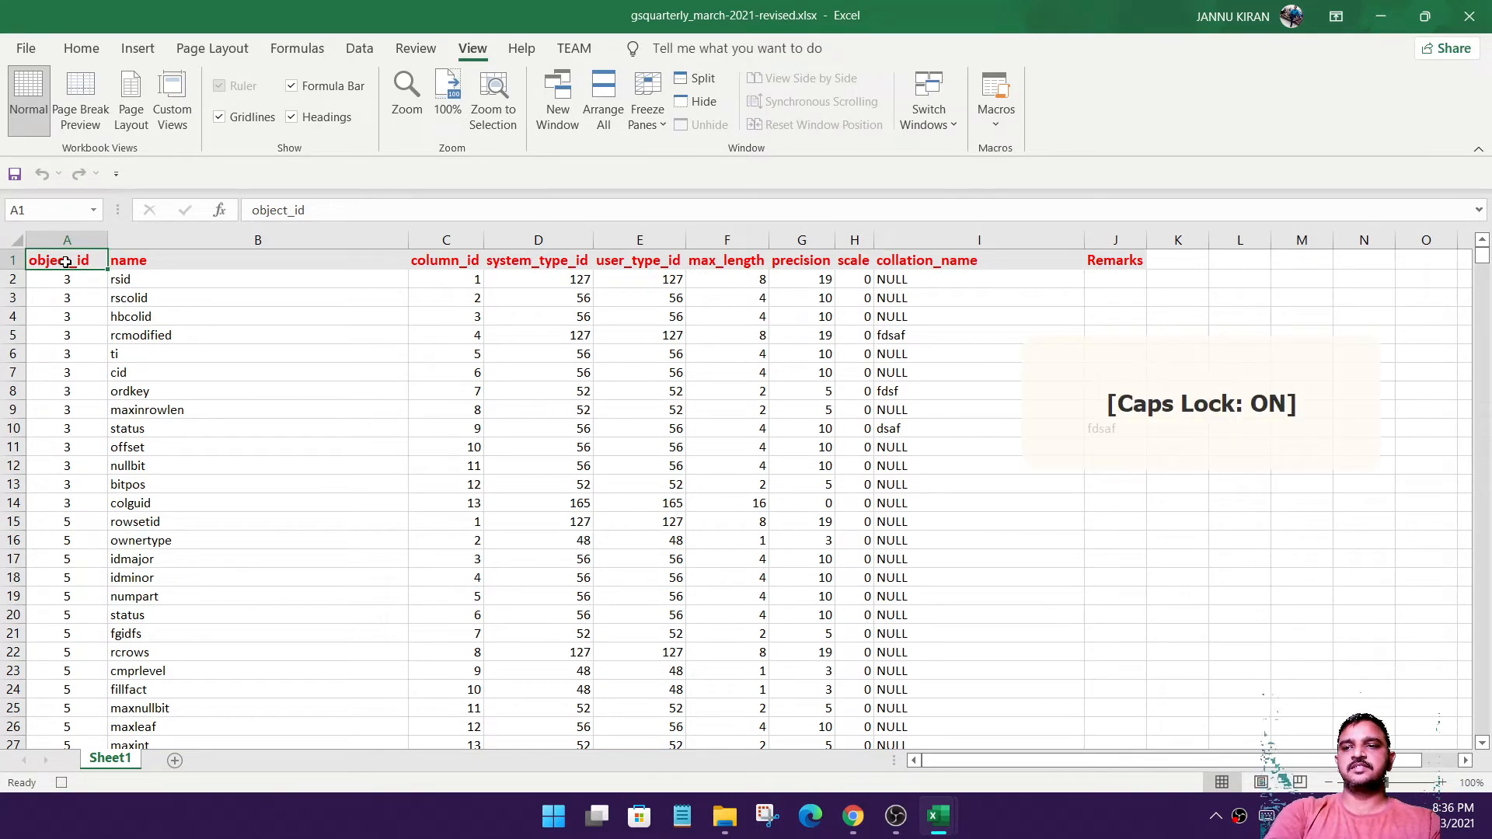
{"action": "type", "text": "SLNO"}
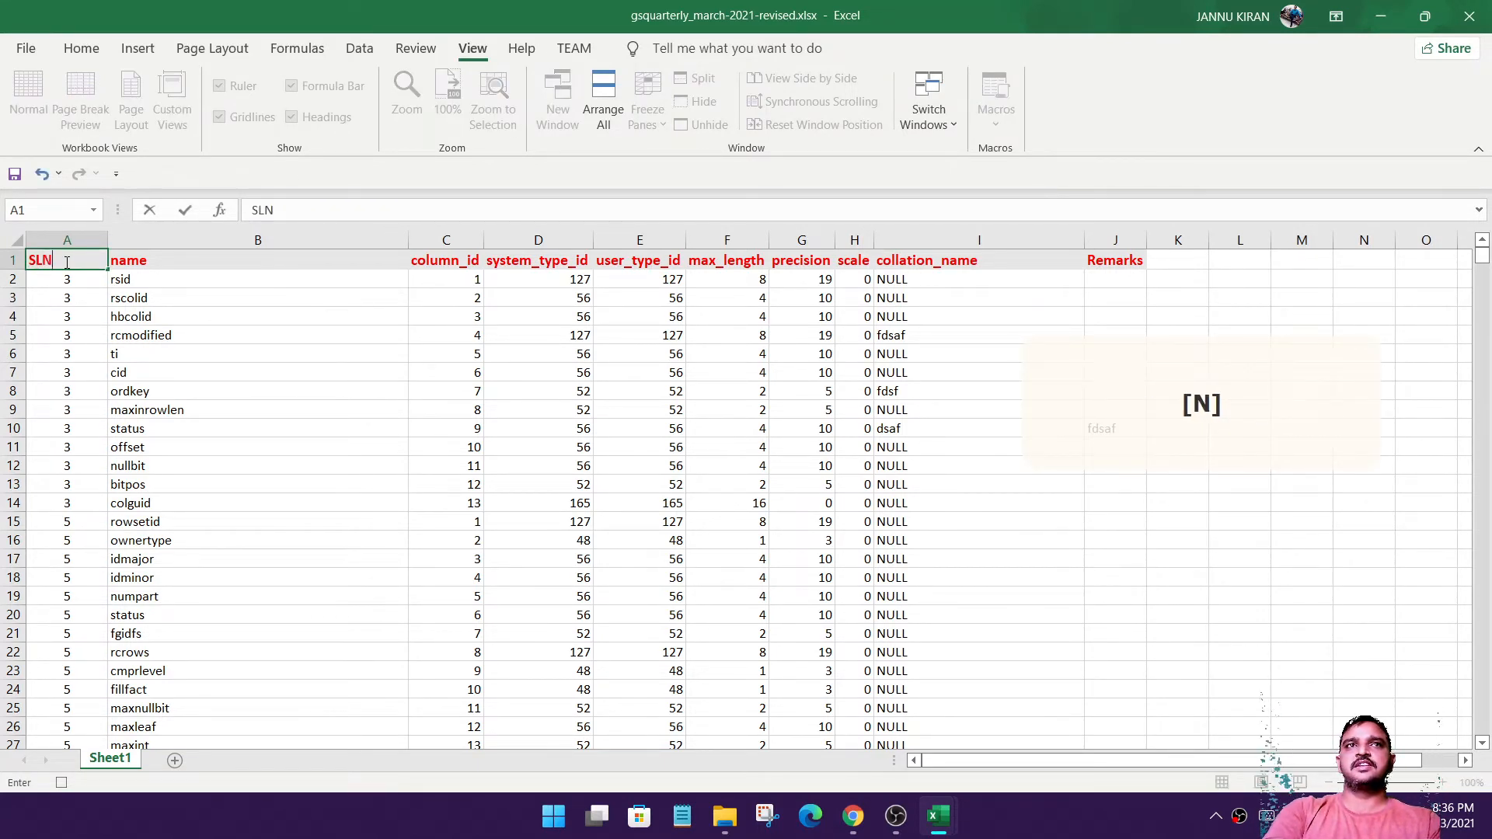
{"action": "key", "text": "Tab"}
{"action": "type", "text": "NAME"}
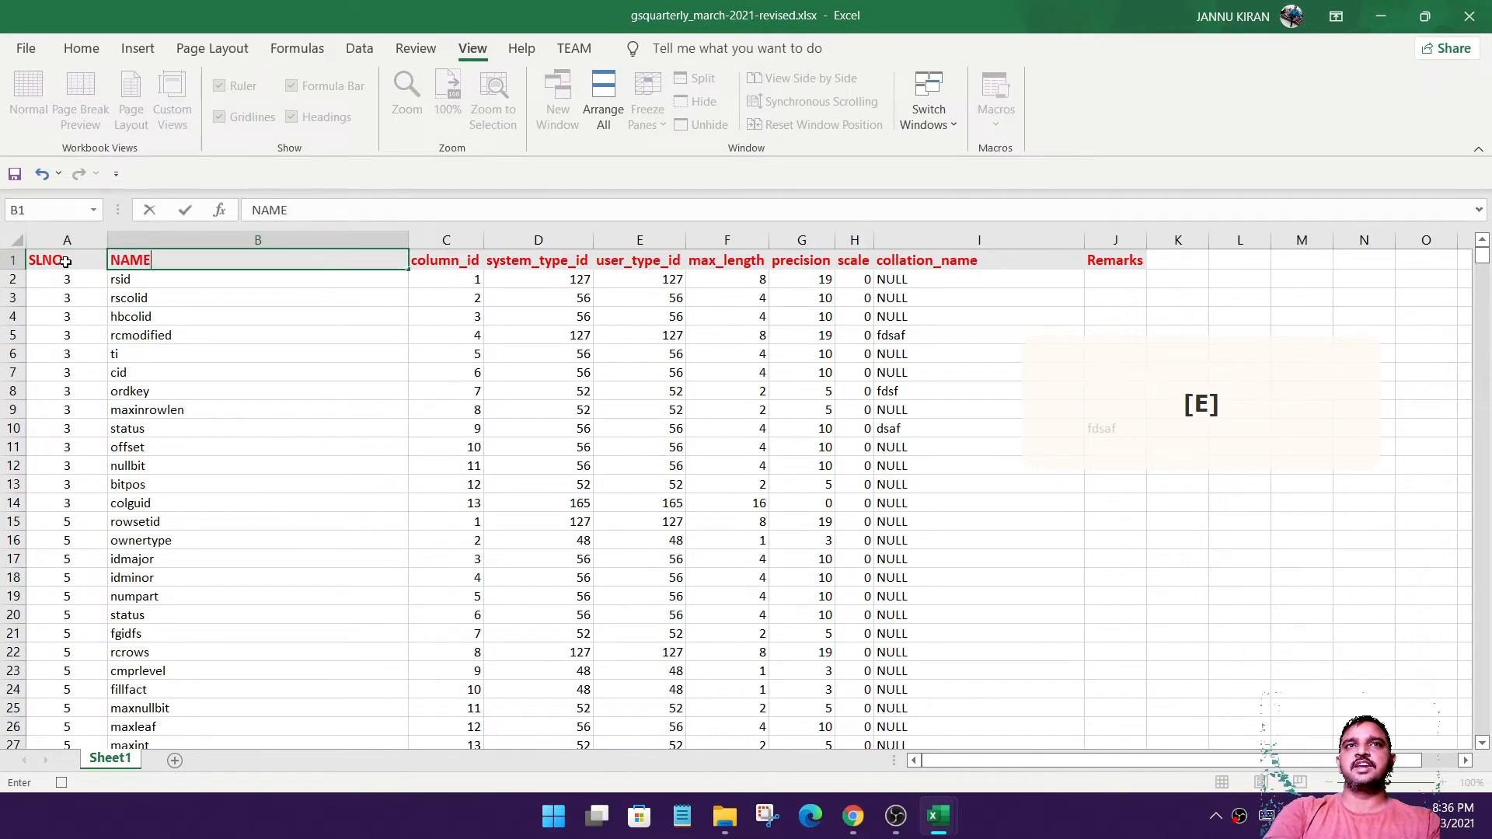
{"action": "key", "text": "Tab"}
{"action": "type", "text": "COL"}
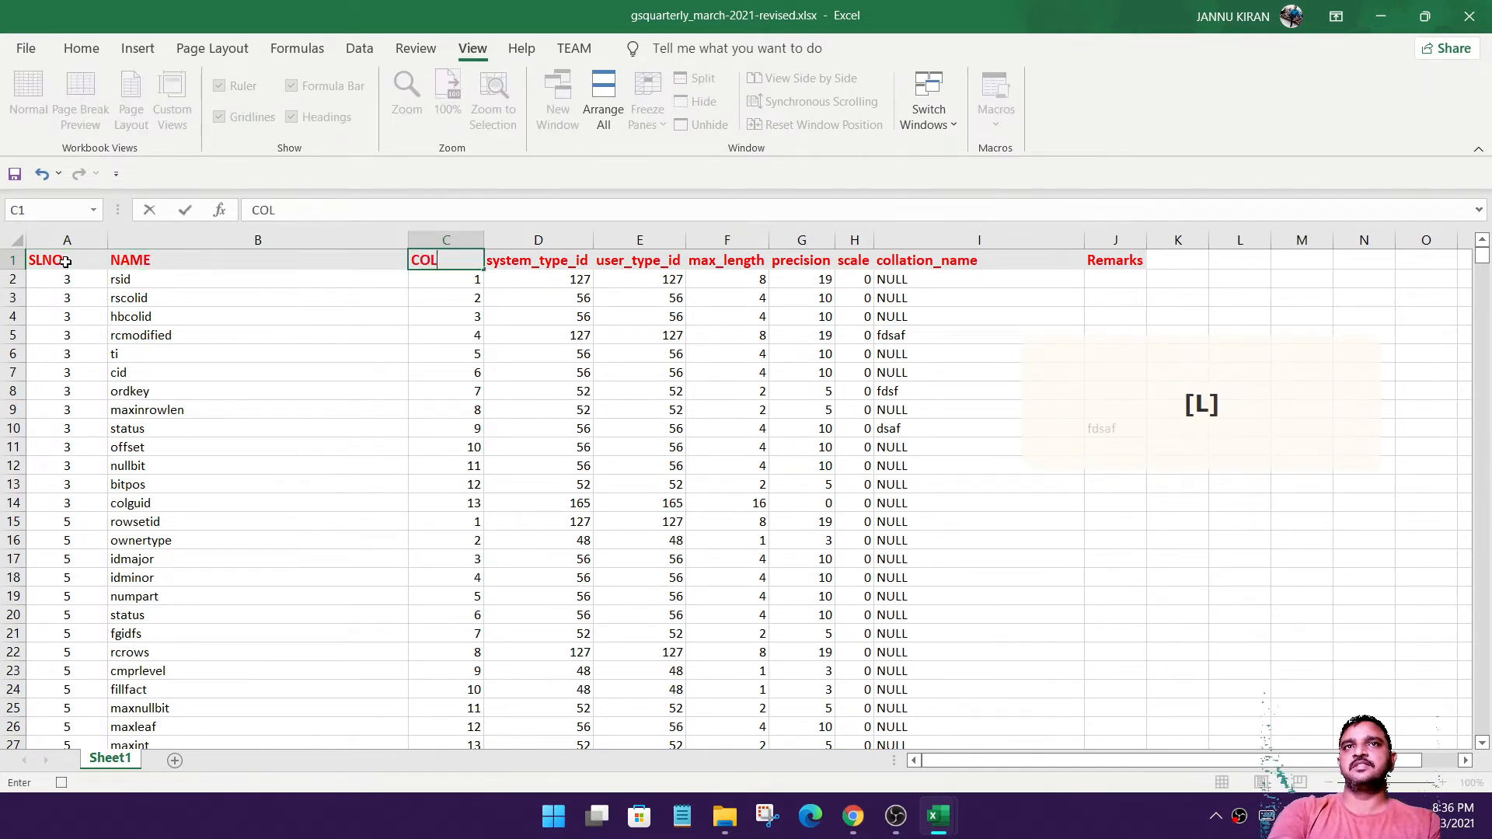
{"action": "type", "text": "UMNID"}
{"action": "key", "text": "Tab"}
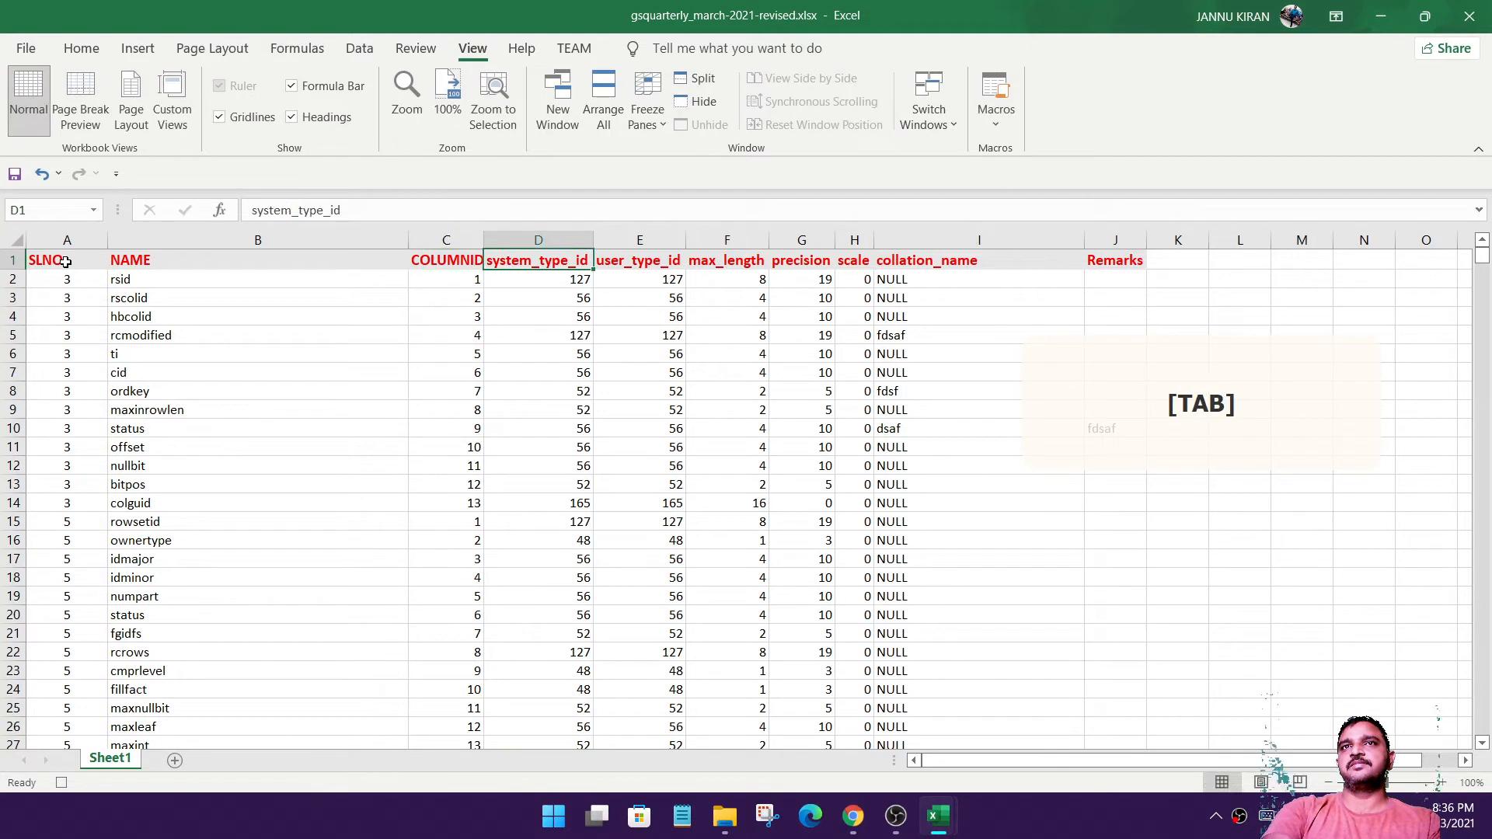
Replace the headers in D1:F1 with TYPEID, UTYPEID and MAXLENGTH.
{"action": "type", "text": "TY"}
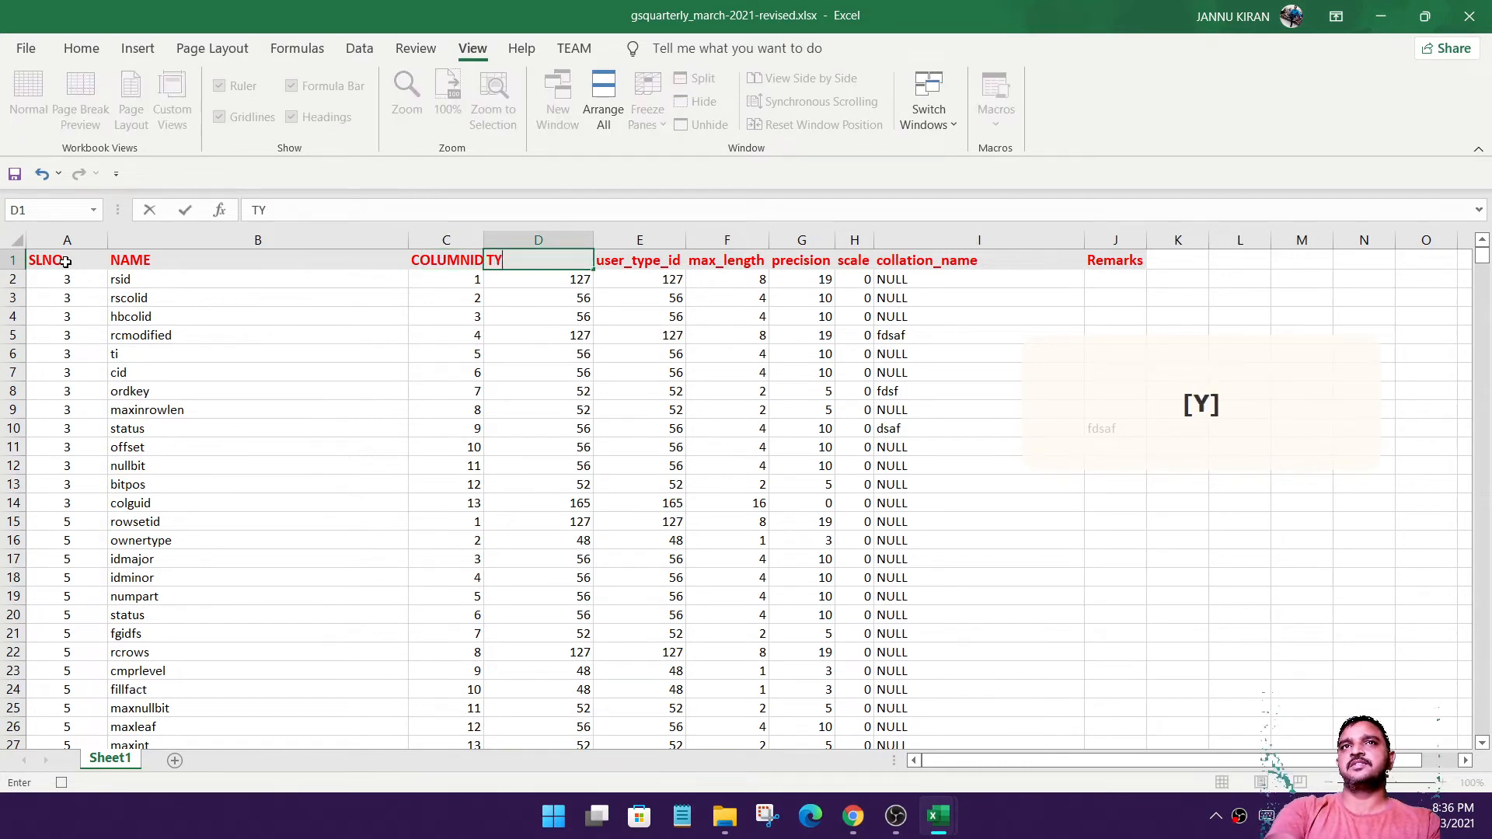
{"action": "type", "text": "PEID"}
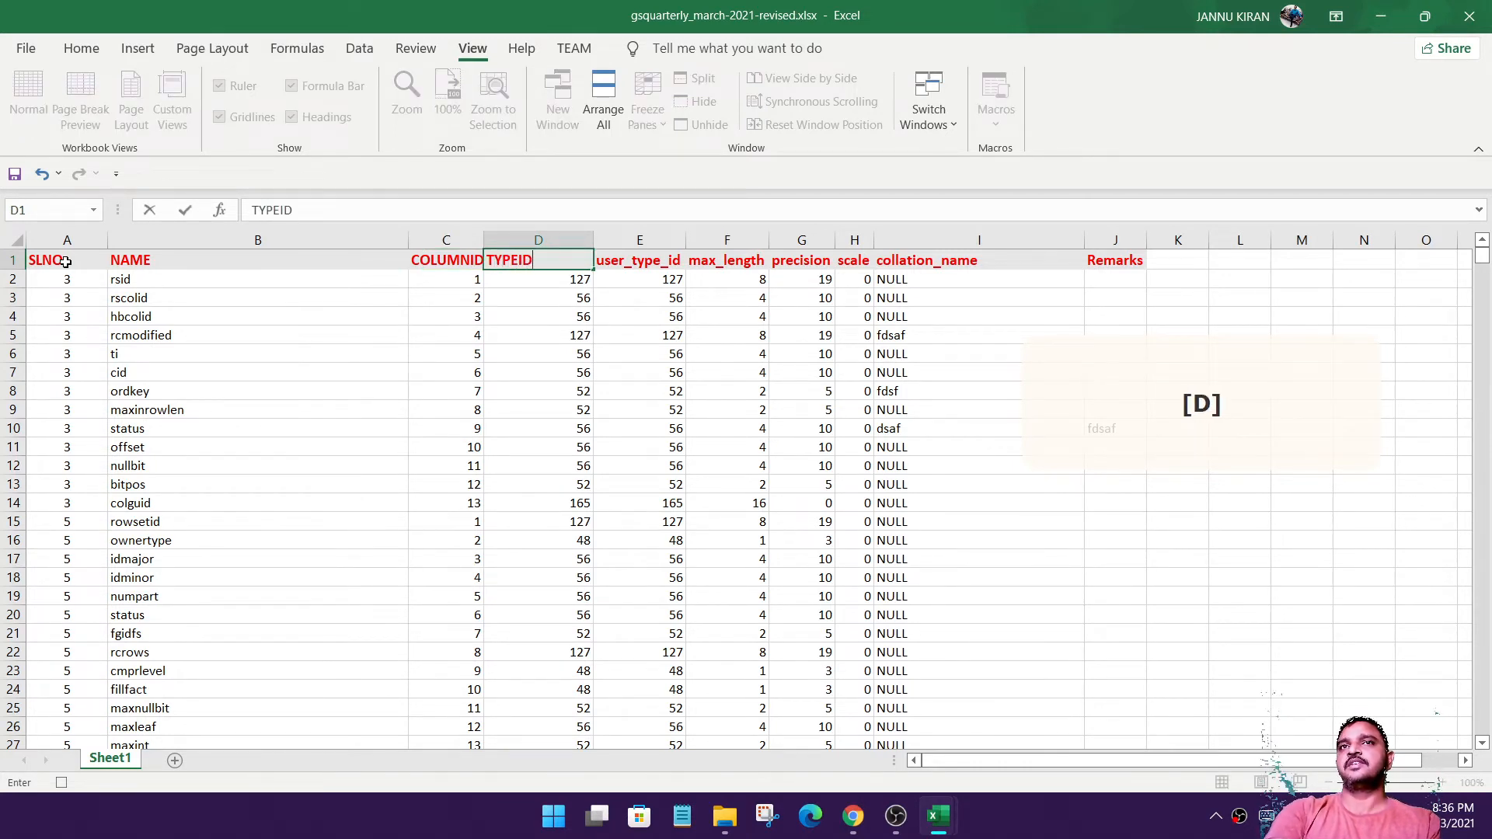
{"action": "key", "text": "Tab"}
{"action": "type", "text": "UTYPEID"}
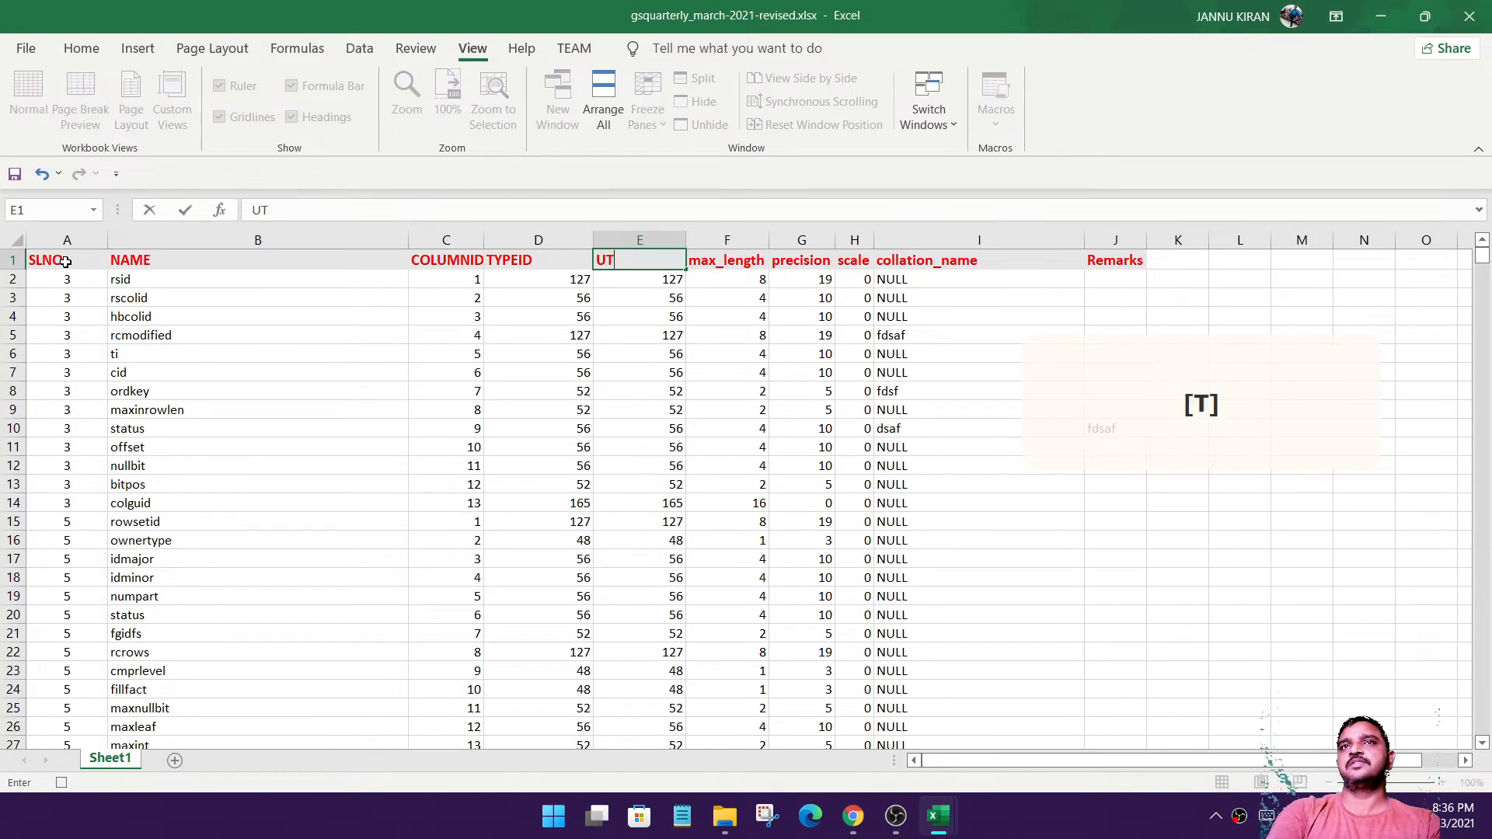
{"action": "key", "text": "Tab"}
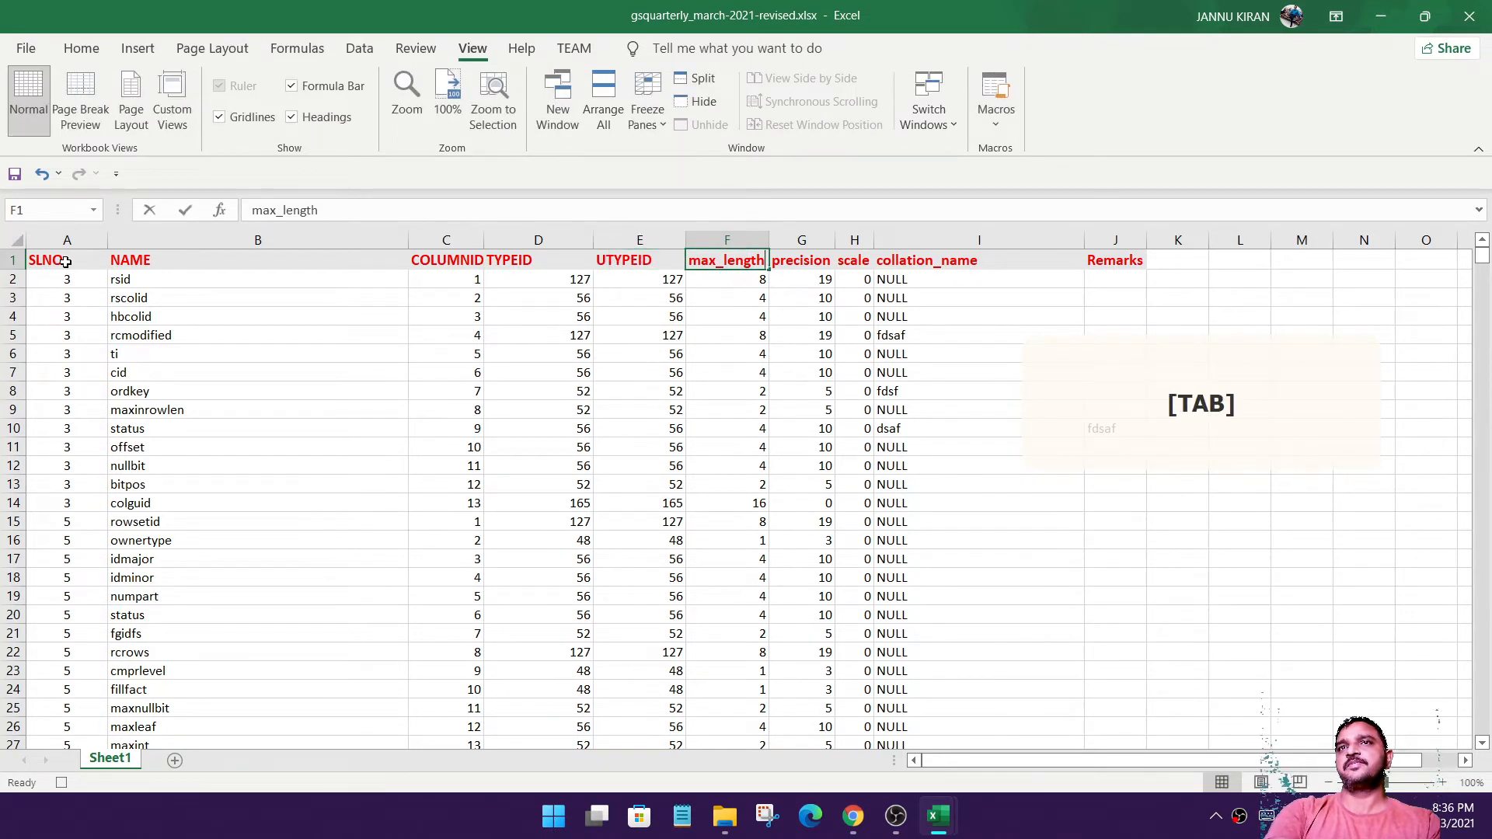
{"action": "type", "text": "MAXLE"}
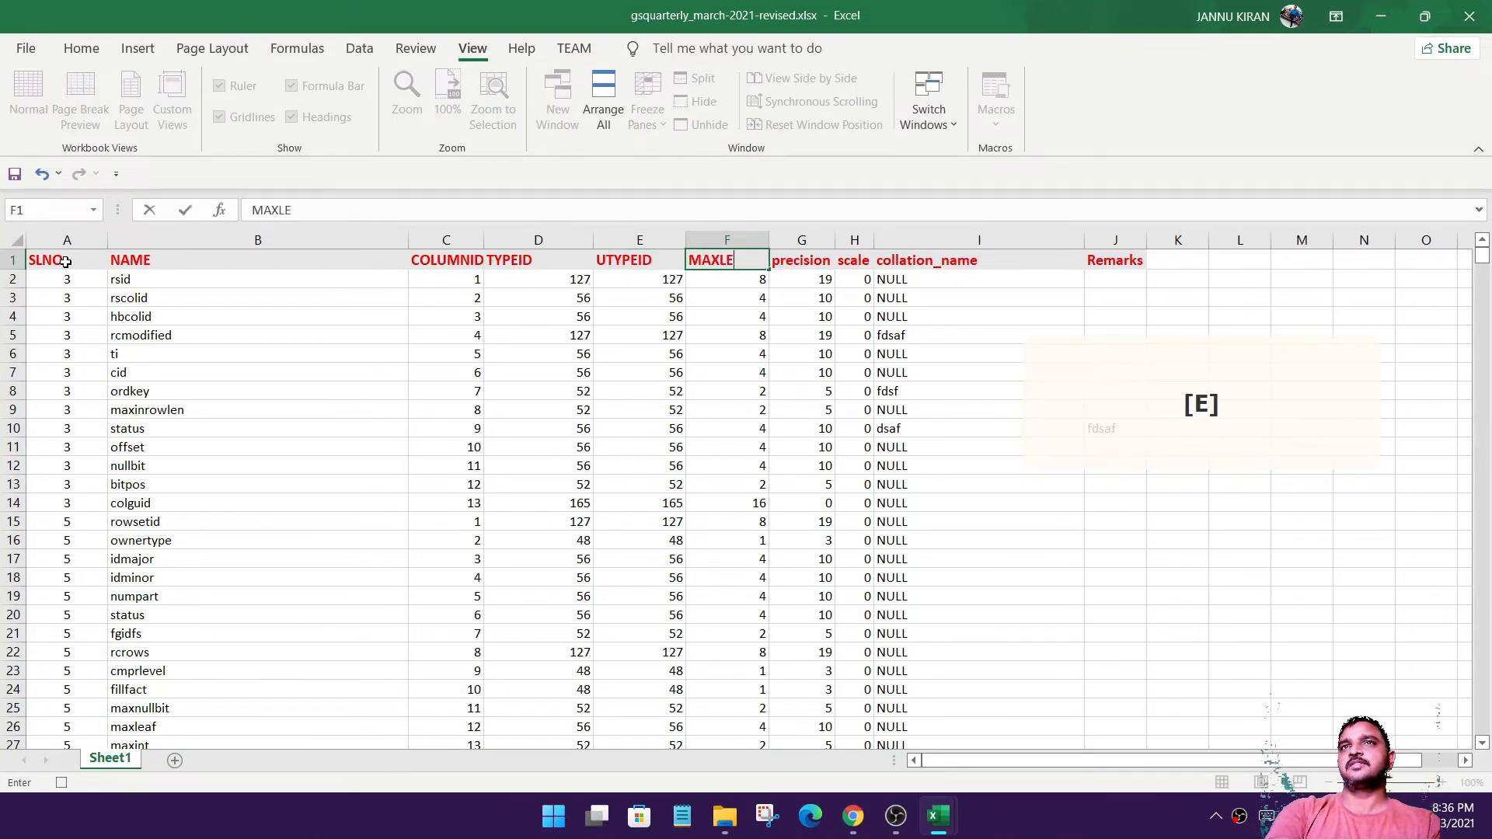
{"action": "type", "text": "NGTH"}
{"action": "key", "text": "Tab"}
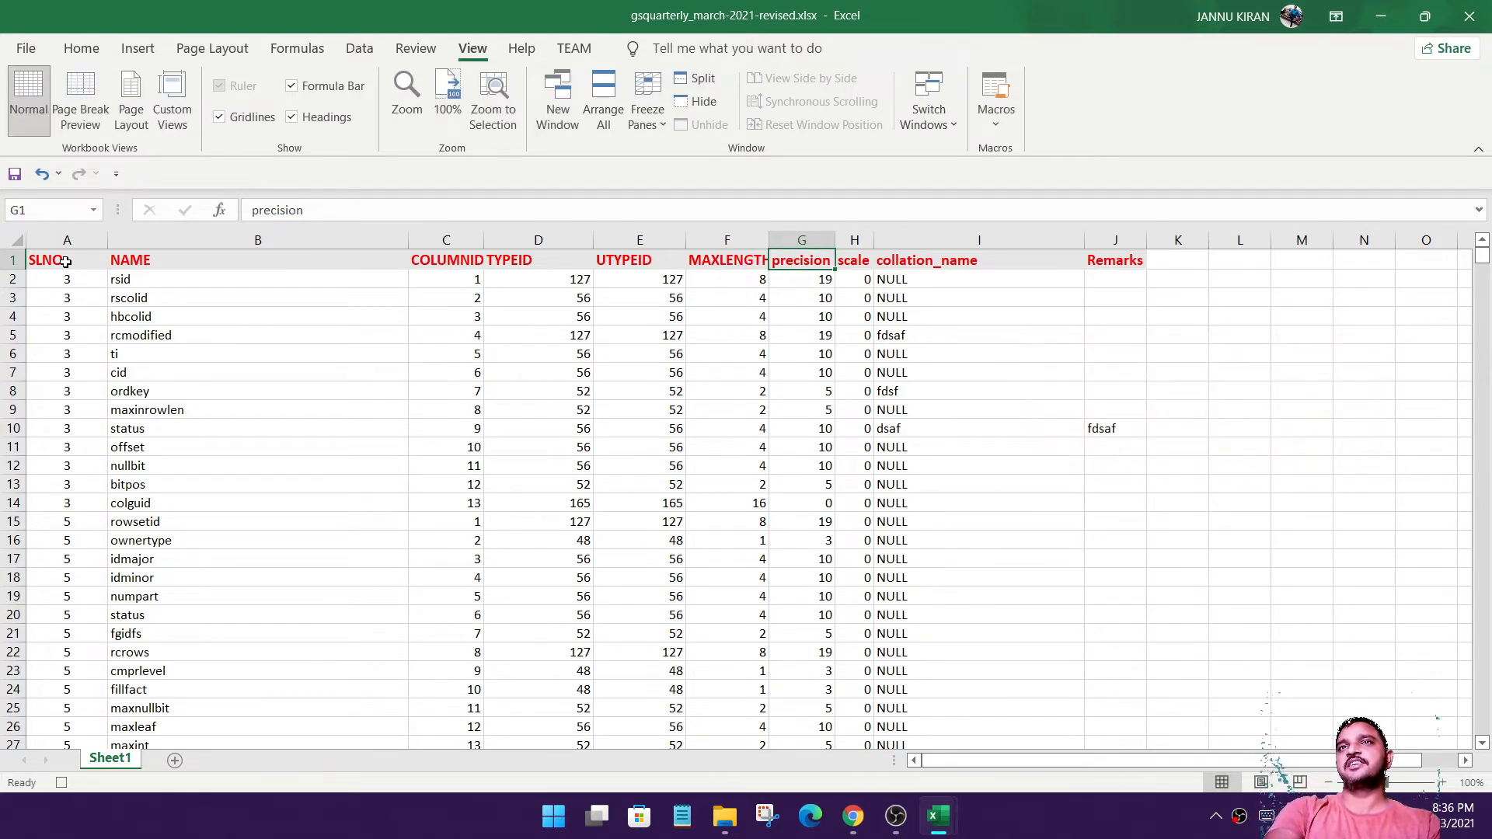
Replace the headers in G1:J1 with PRECISION, SCALE, COLLATION and REM, and stop recording the macro.
{"action": "type", "text": "PRE"}
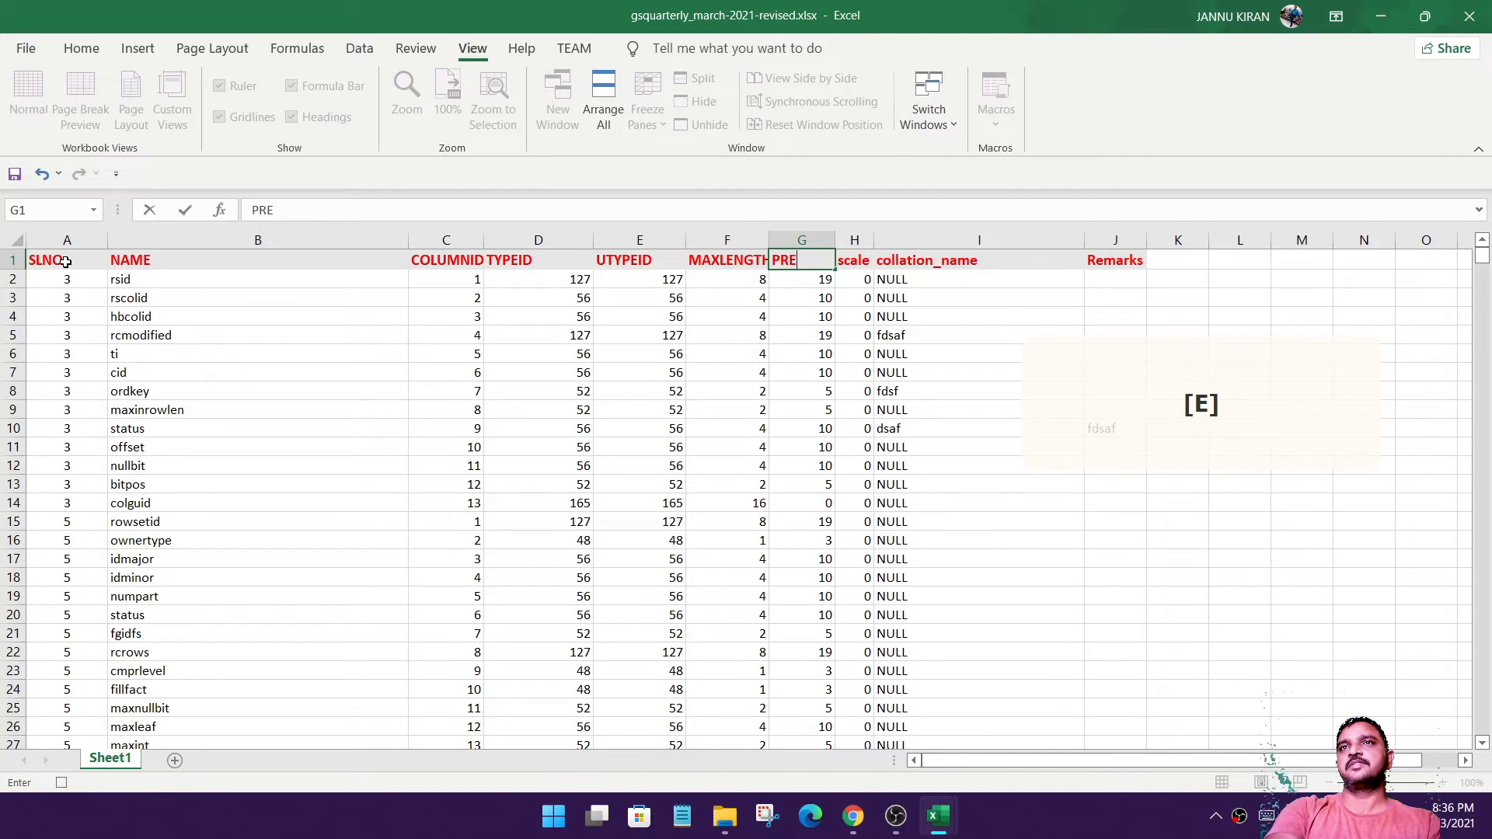
{"action": "type", "text": "CISION"}
{"action": "key", "text": "Tab"}
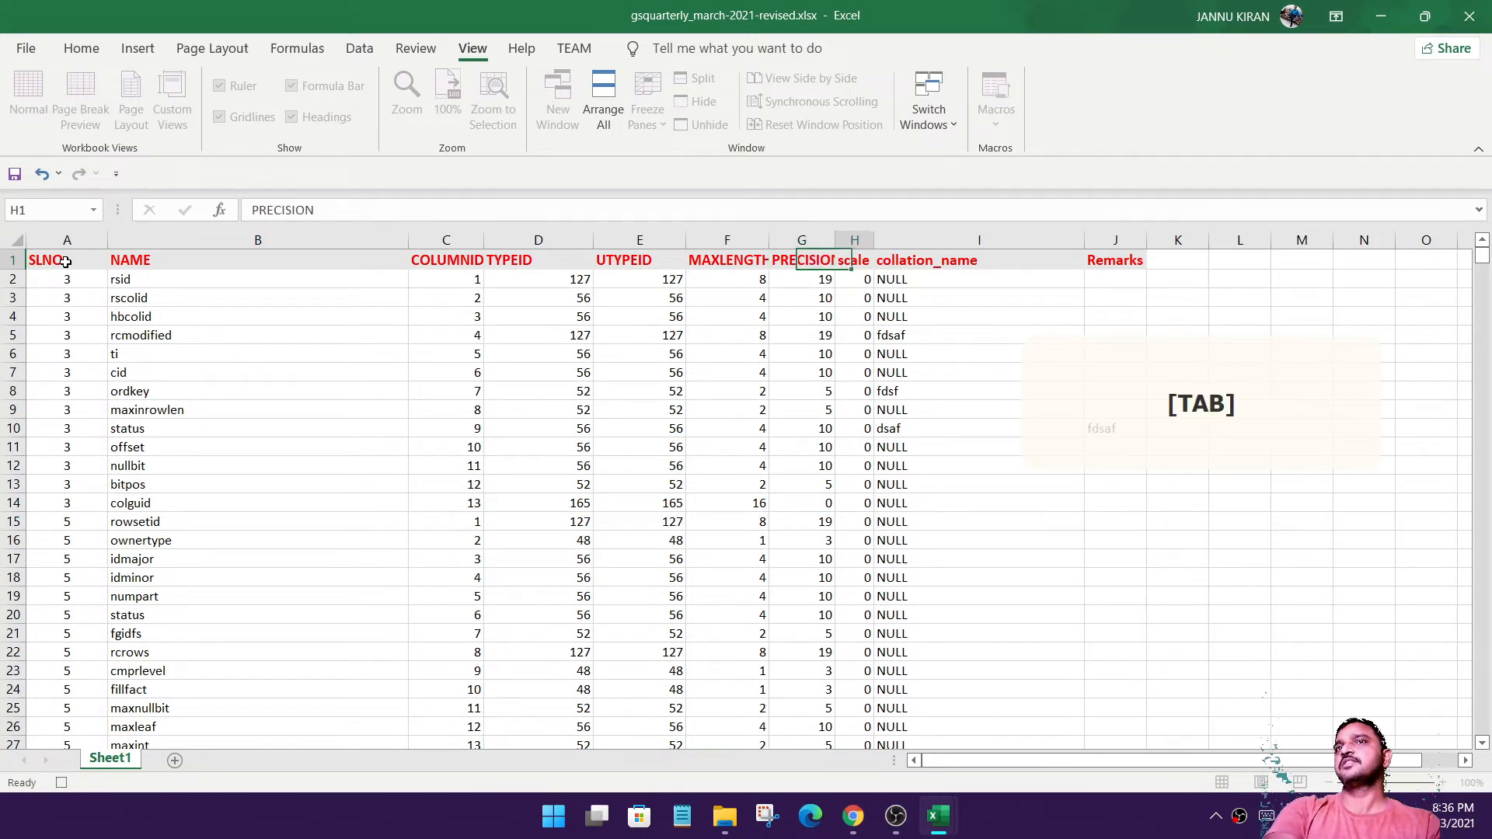
{"action": "type", "text": "SCALE"}
{"action": "key", "text": "Tab"}
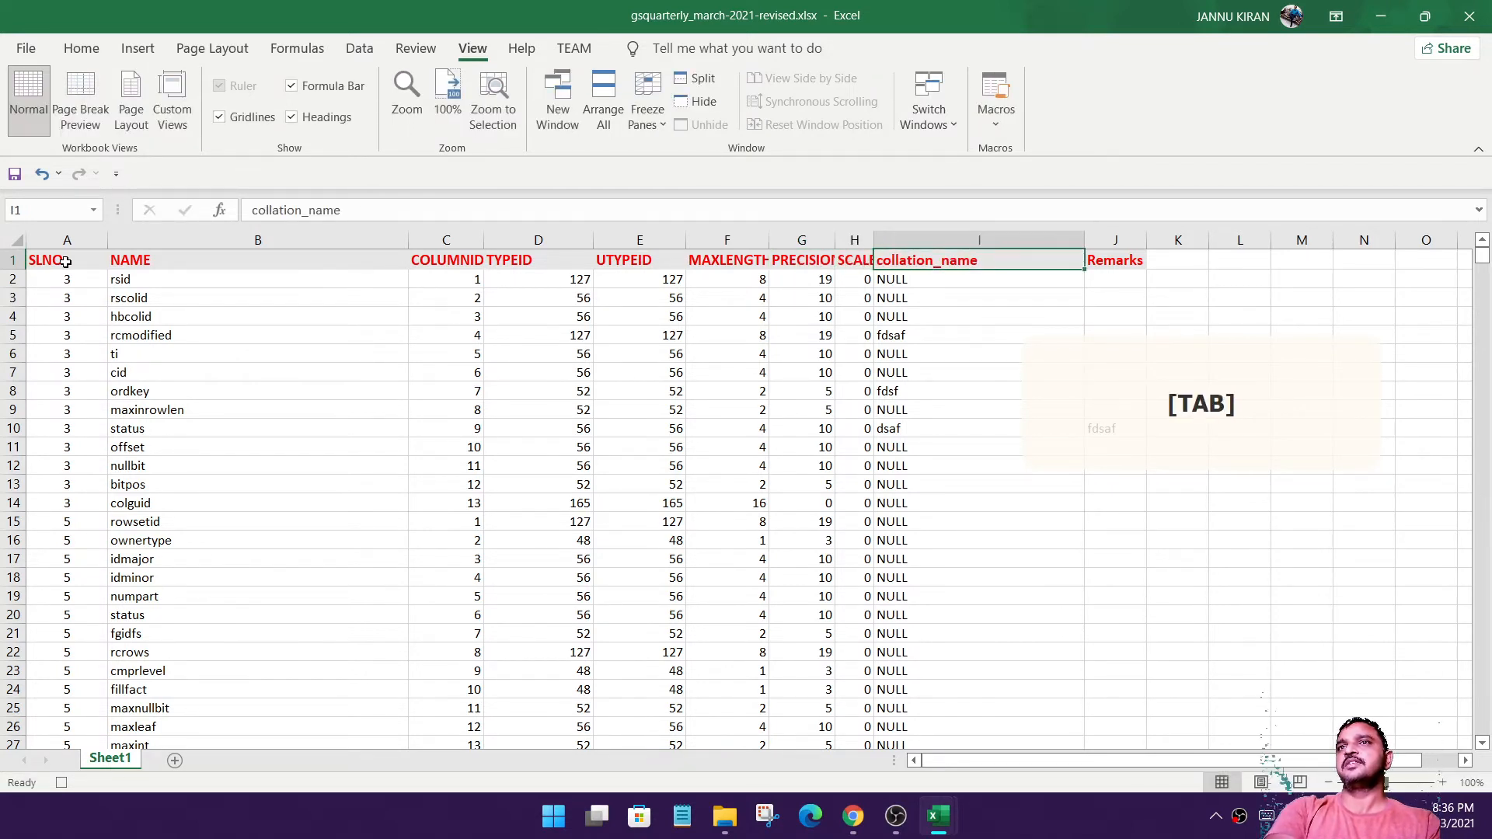
{"action": "type", "text": "COLL"}
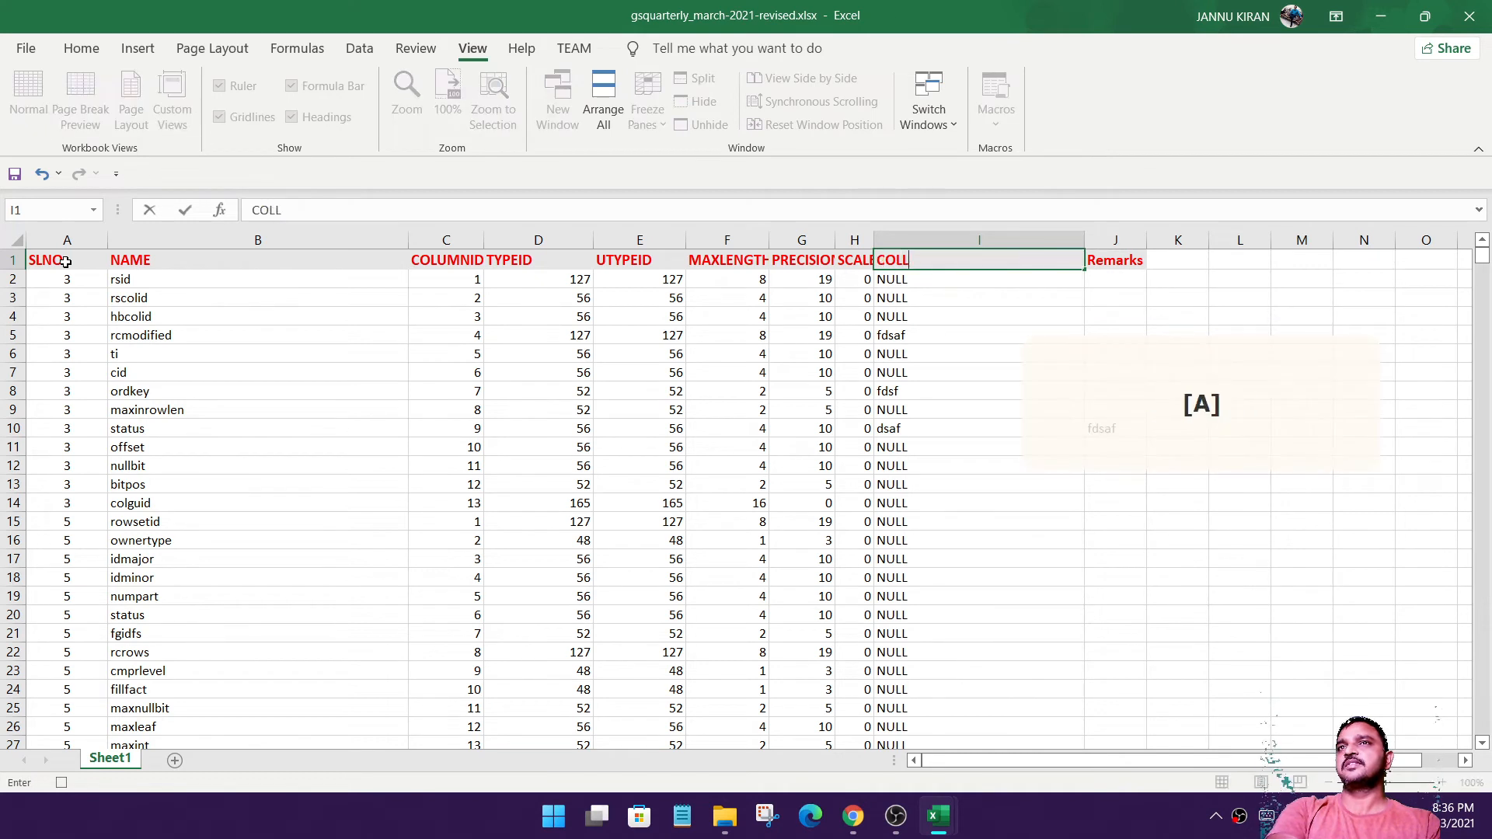
{"action": "type", "text": "ATION"}
{"action": "key", "text": "Tab"}
{"action": "type", "text": "E"}
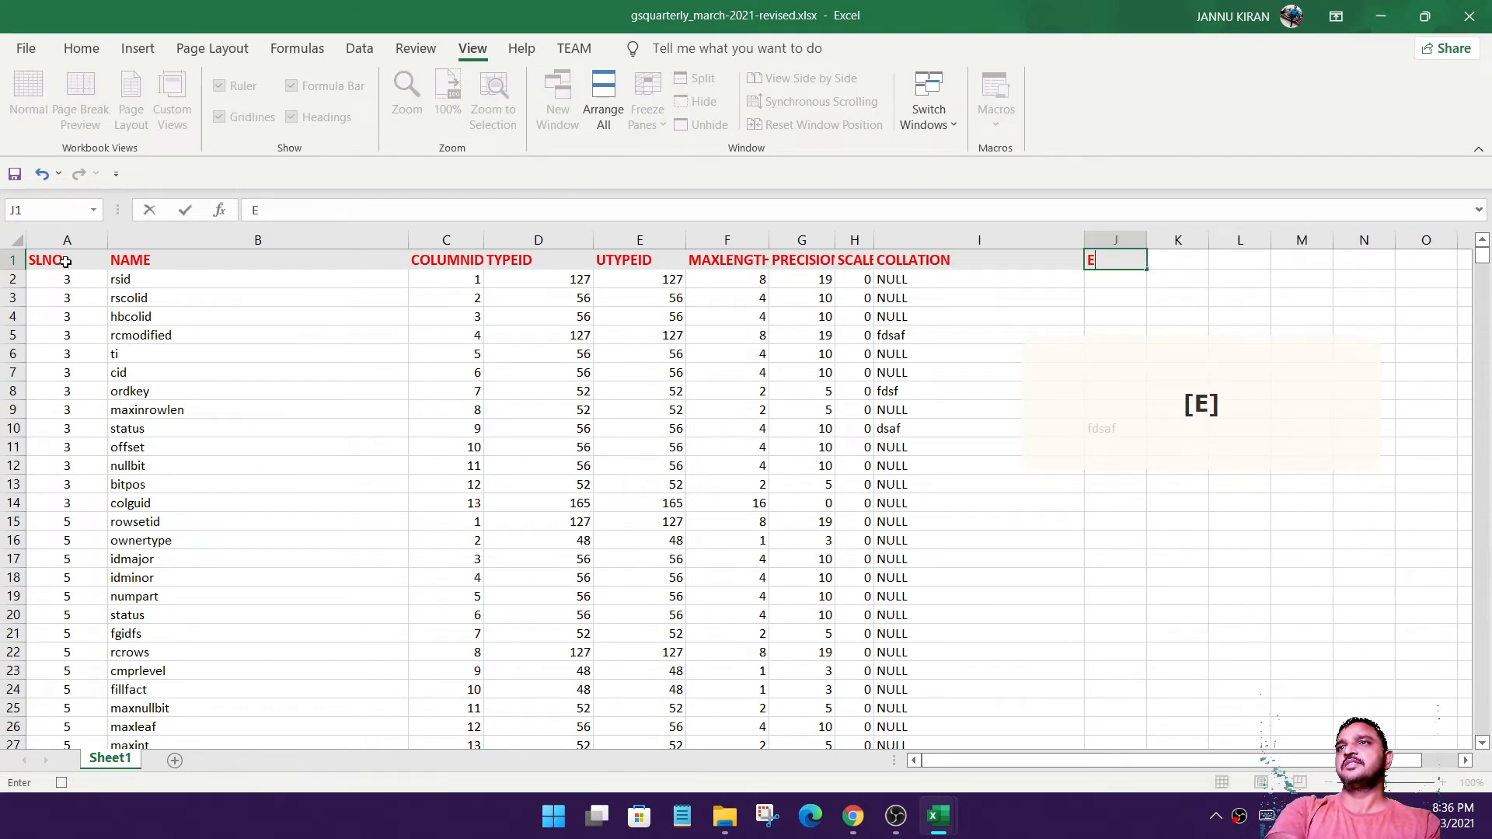
{"action": "key", "text": "BackSpace"}
{"action": "type", "text": "REM"}
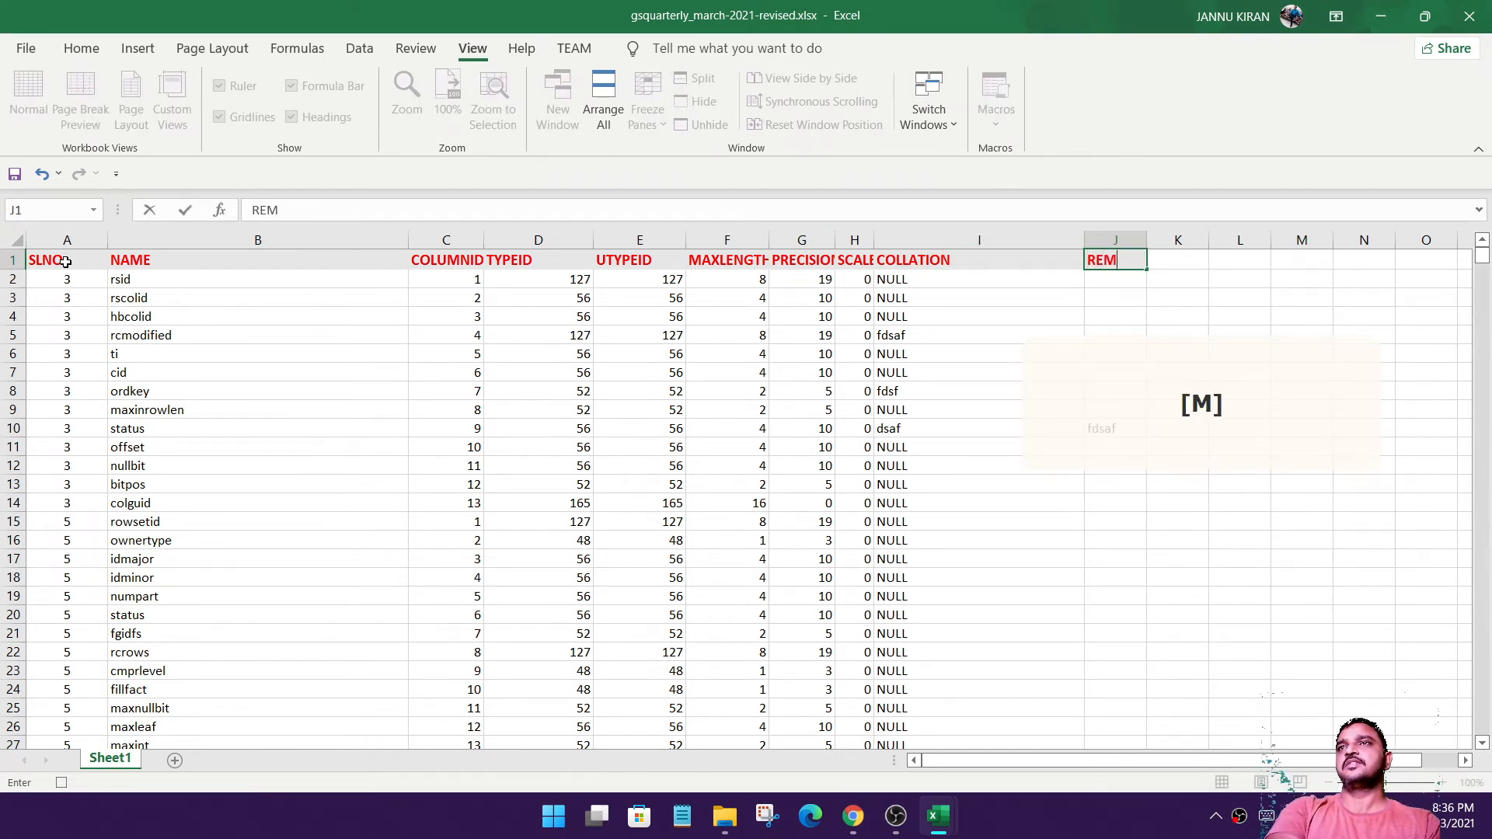
{"action": "key", "text": "Return"}
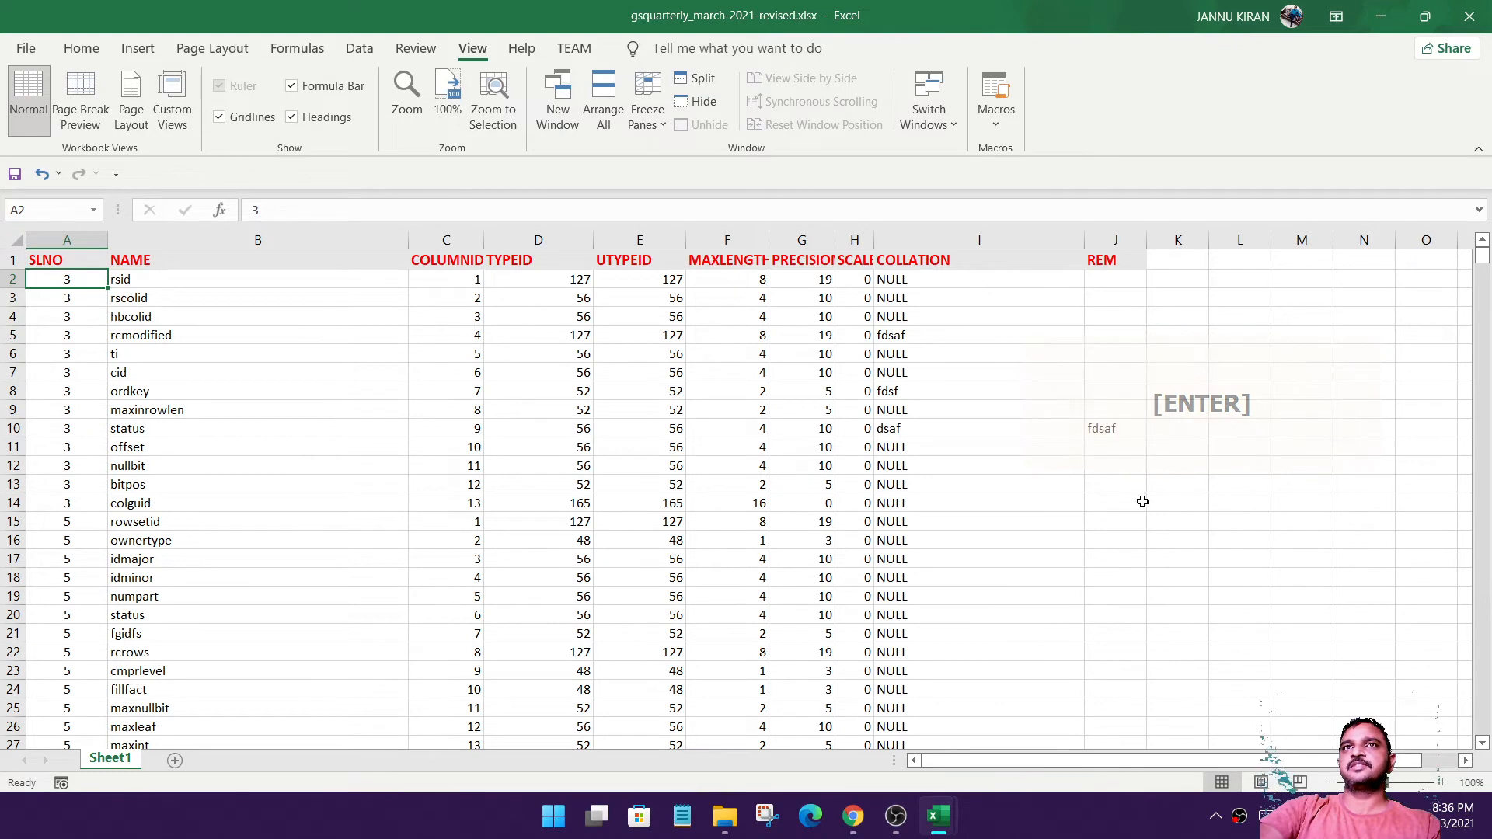
{"action": "left_click", "coordinate": [999, 498]}
{"action": "scroll", "coordinate": [967, 486], "scroll_direction": "down", "scroll_amount": 4}
{"action": "scroll", "coordinate": [967, 485], "scroll_direction": "up", "scroll_amount": 4}
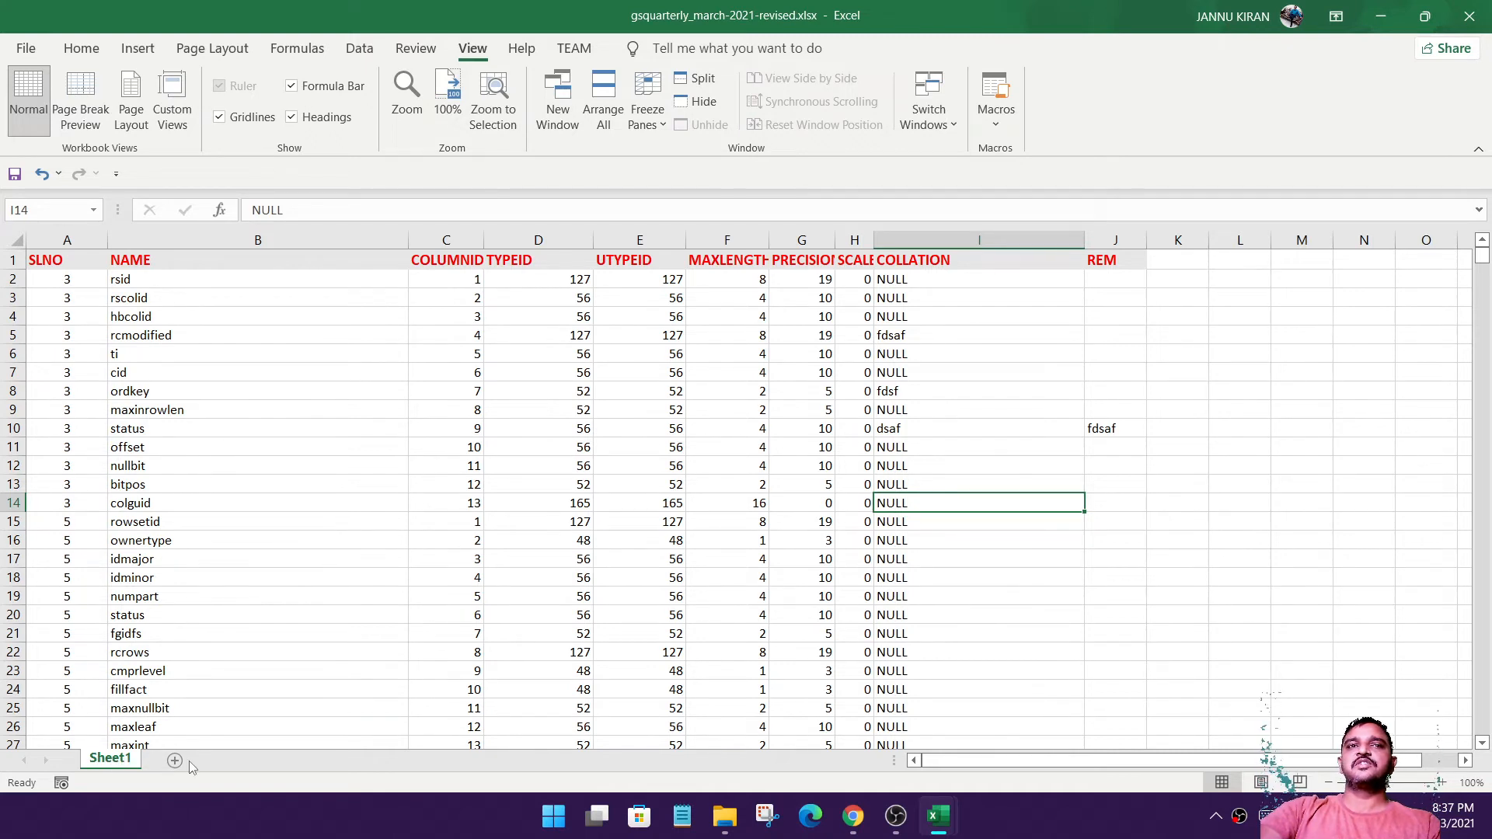
Copy all cells of Sheet1 and add a new worksheet to the workbook.
{"action": "left_click_drag", "start_coordinate": [62, 269], "coordinate": [1116, 357]}
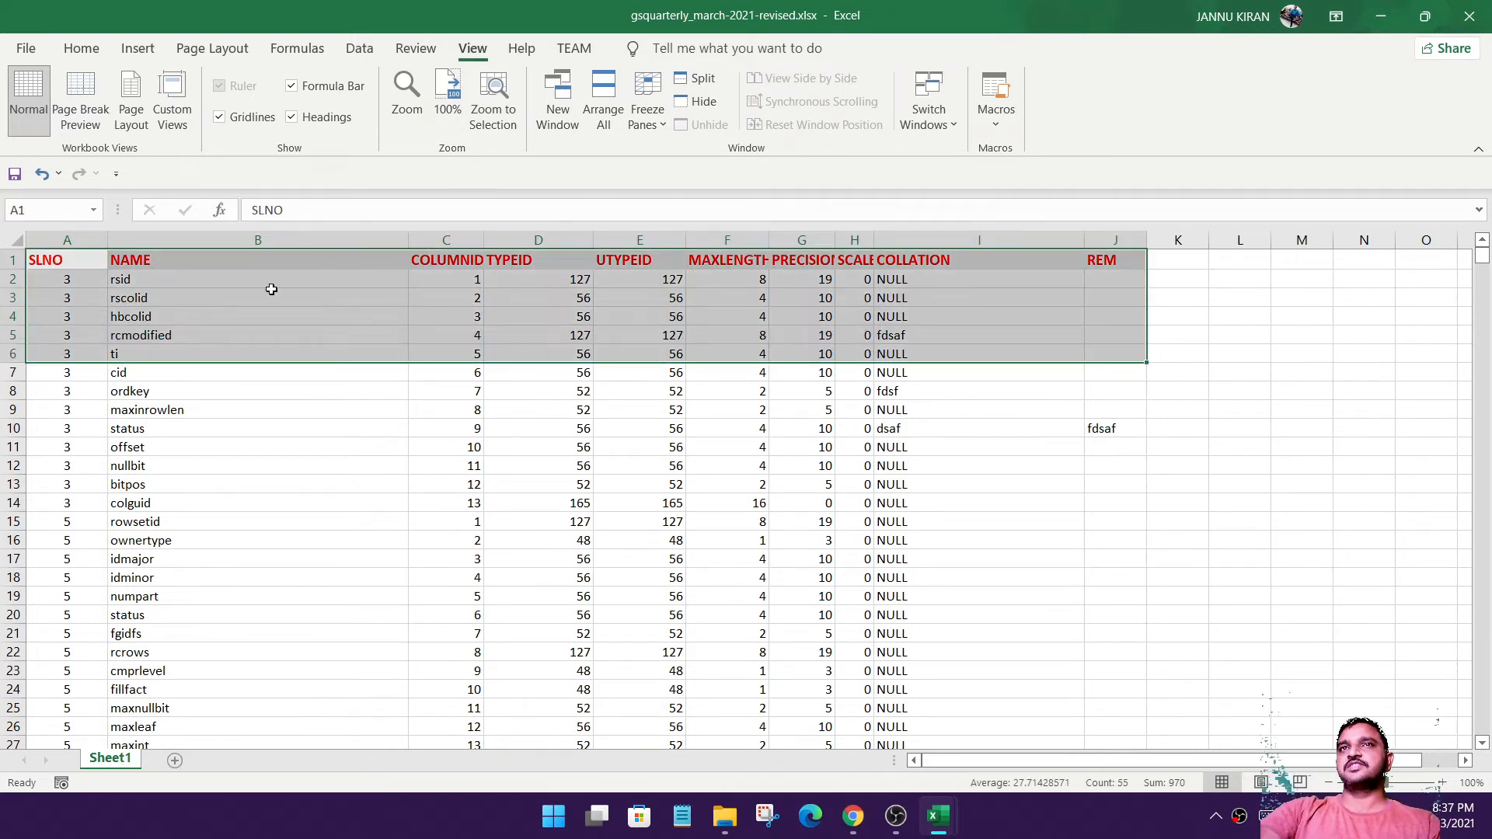
{"action": "left_click", "coordinate": [17, 241]}
{"action": "key", "text": "Return"}
{"action": "key", "text": "ctrl+c"}
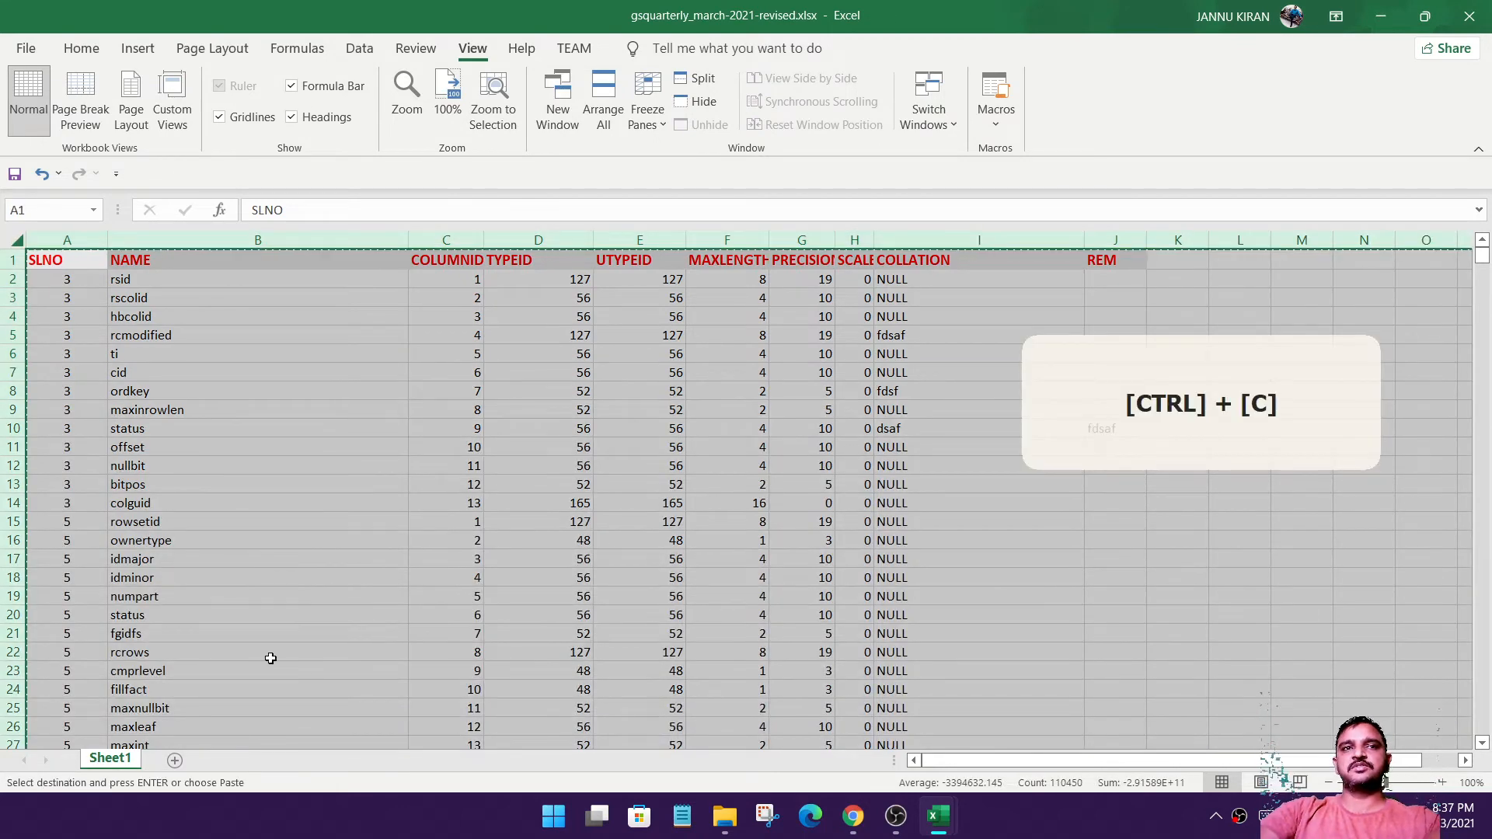
{"action": "left_click", "coordinate": [174, 761]}
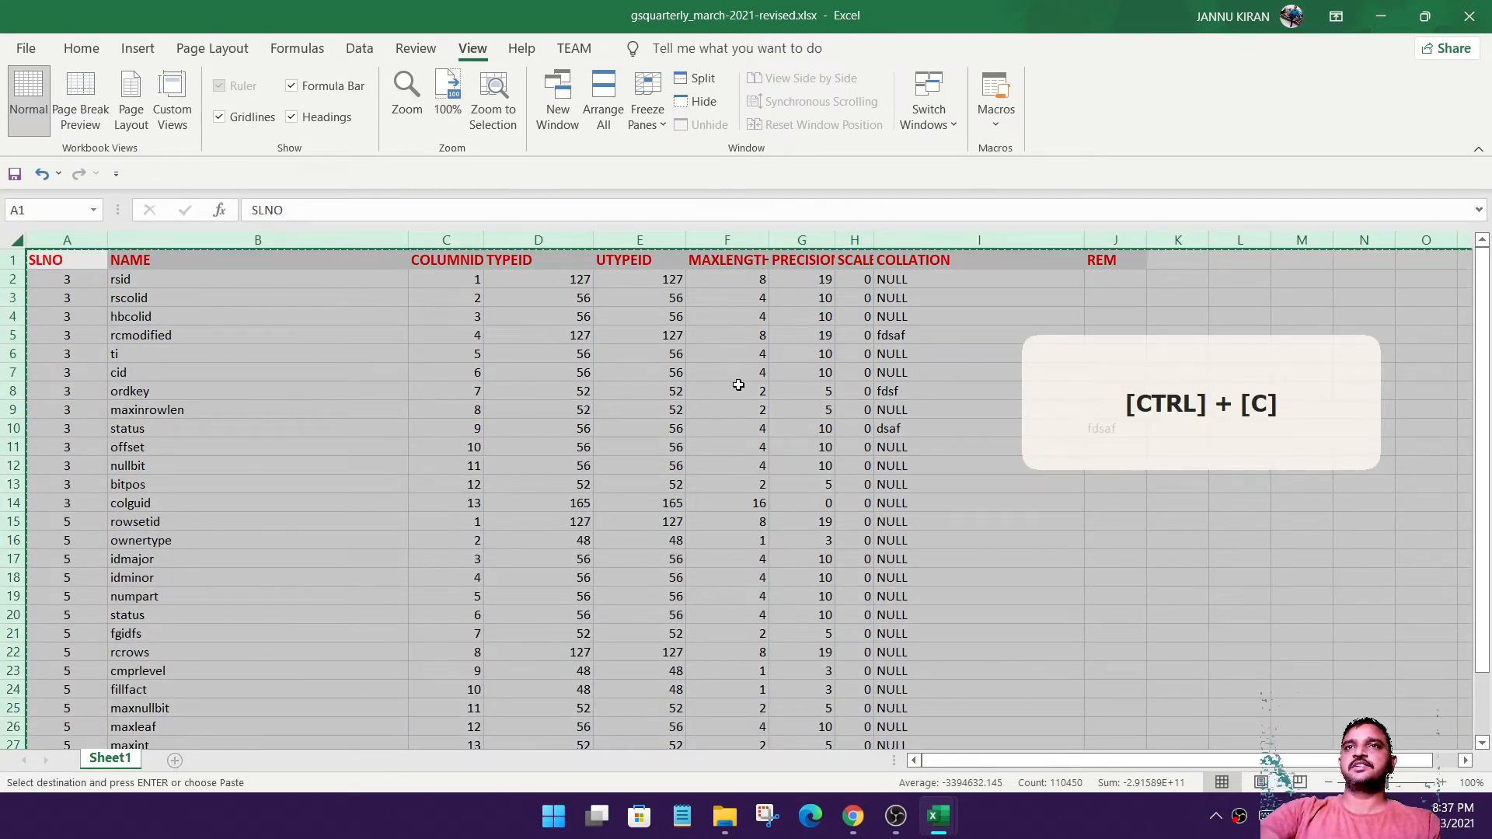
{"action": "left_click", "coordinate": [69, 257]}
{"action": "key", "text": "ctrl+v"}
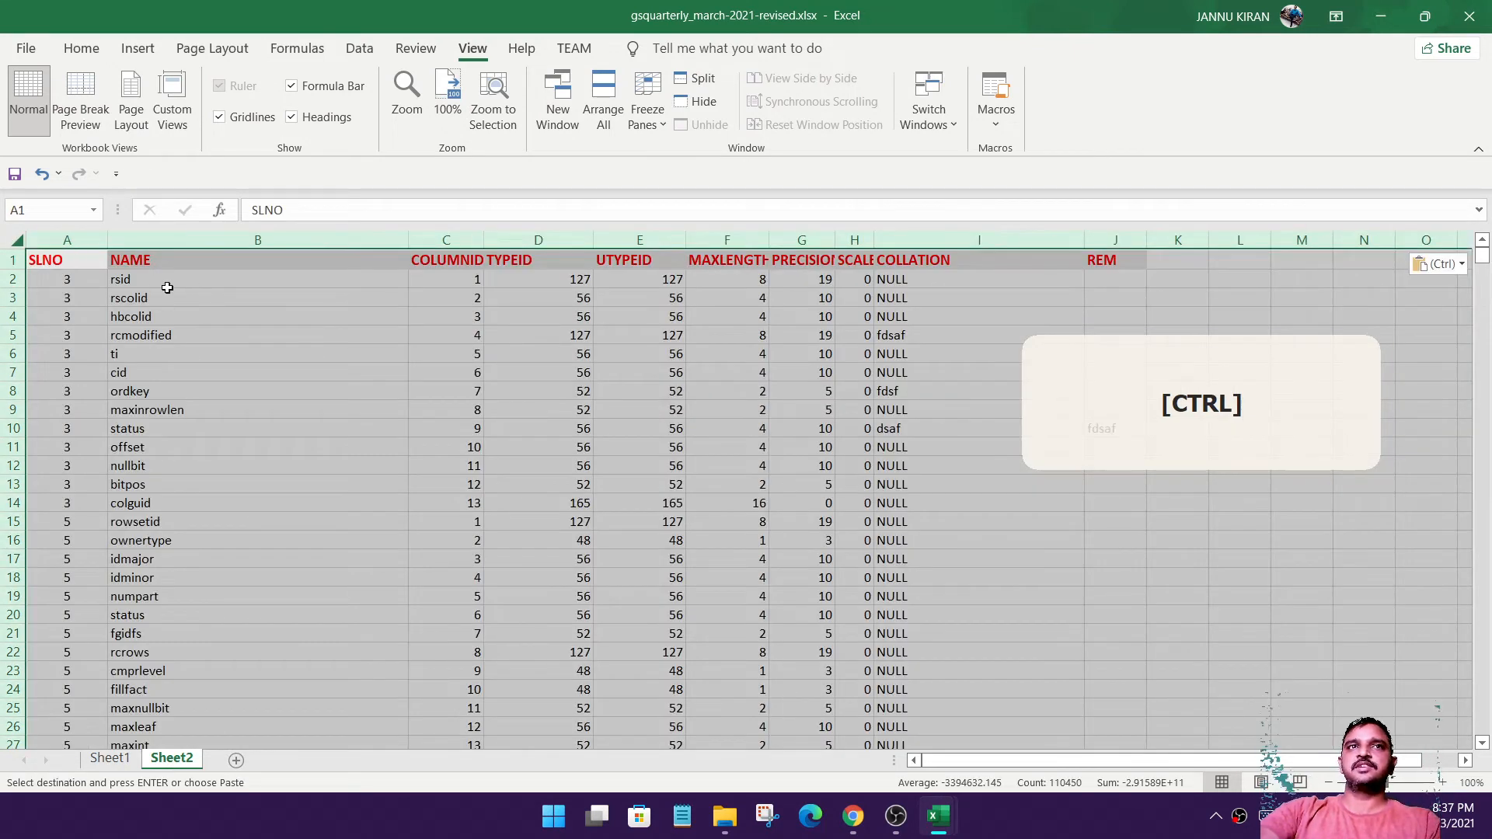
{"action": "key", "text": "ctrl+z"}
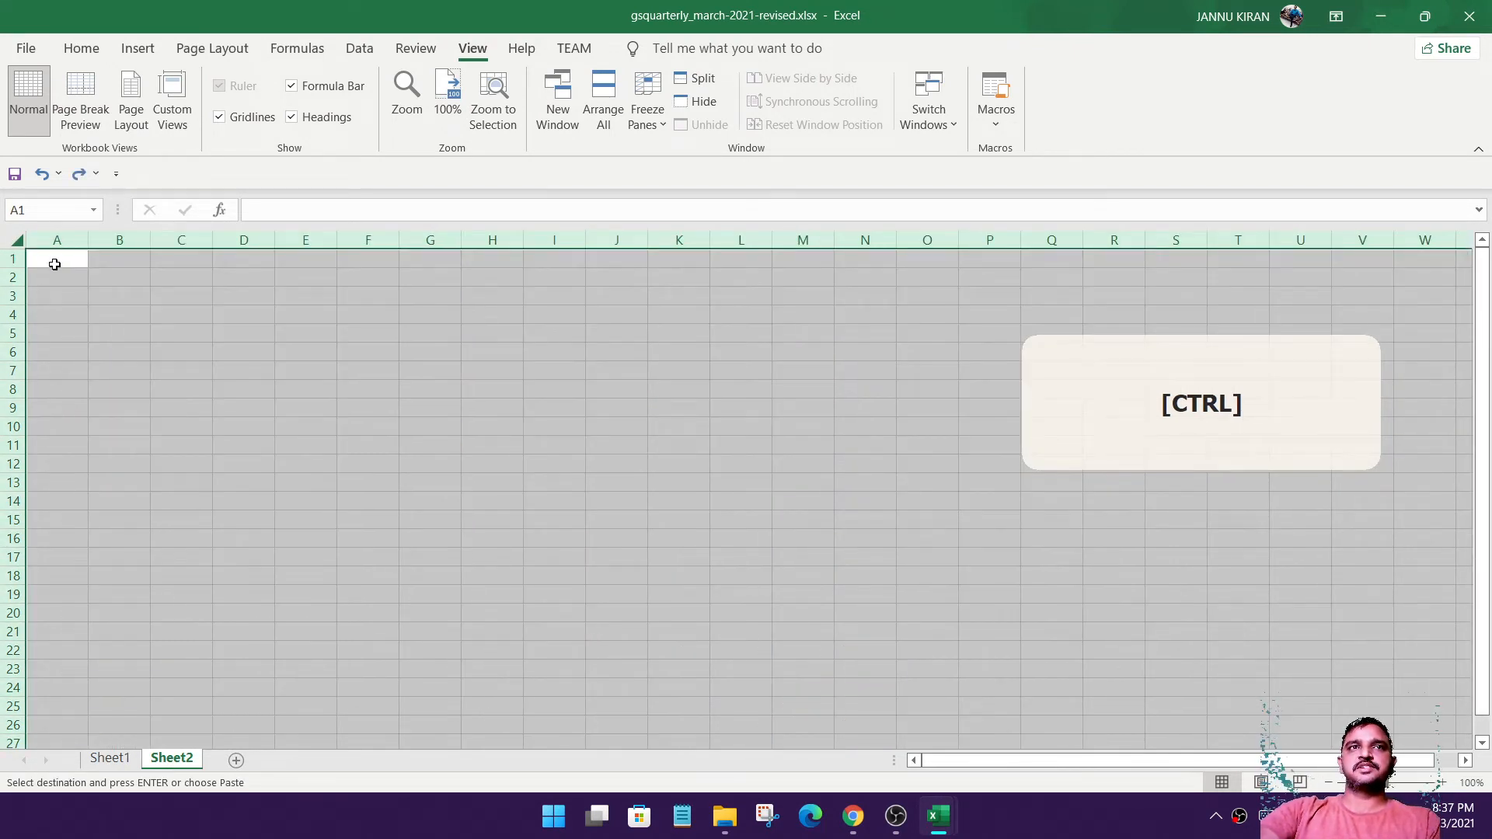
Paste the copied Sheet1 cells as values only into the new sheet, starting at A1.
{"action": "right_click", "coordinate": [60, 262]}
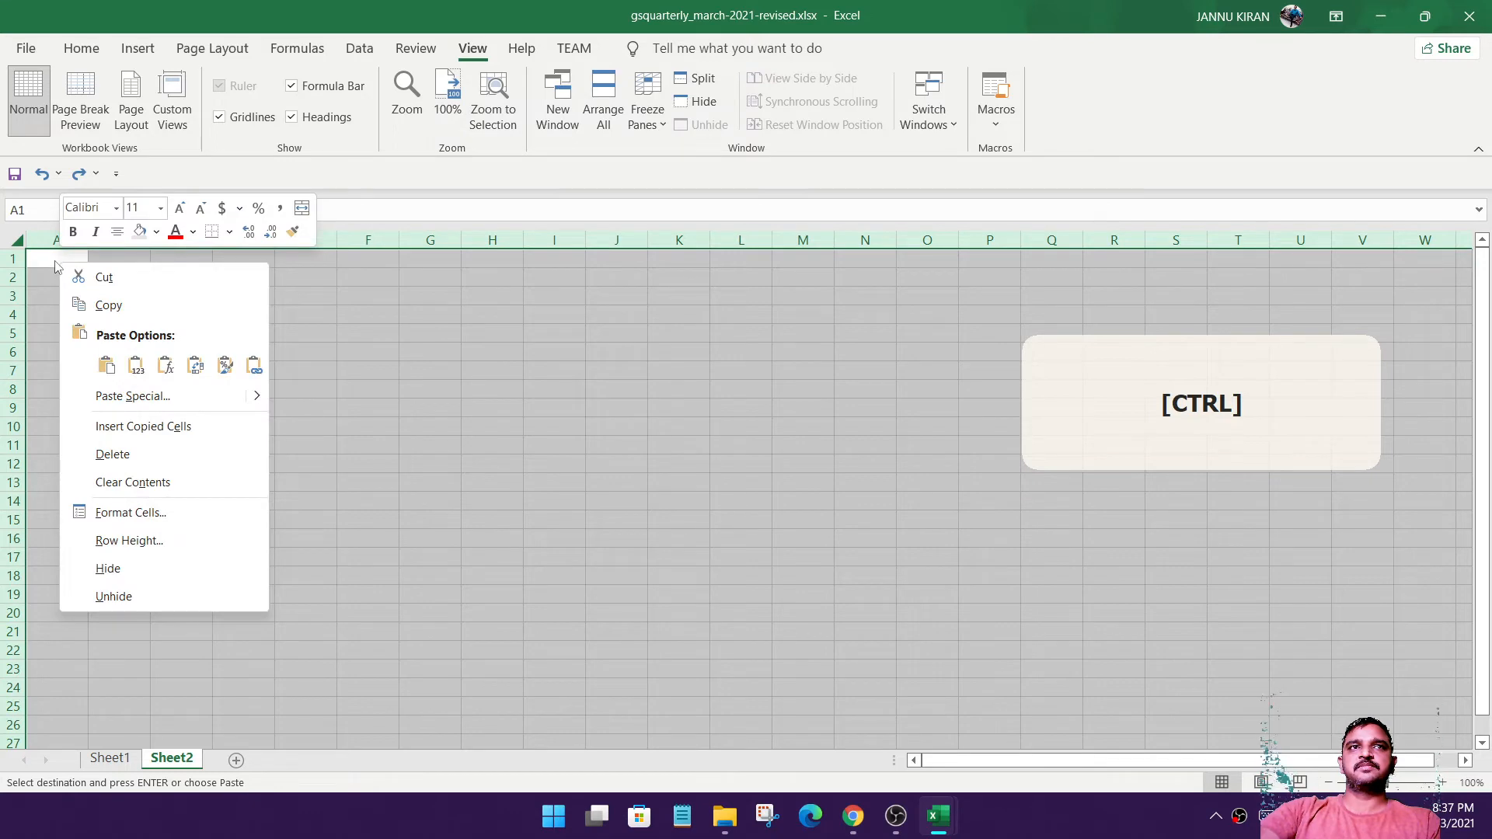
{"action": "left_click", "coordinate": [136, 365]}
{"action": "left_click", "coordinate": [901, 326]}
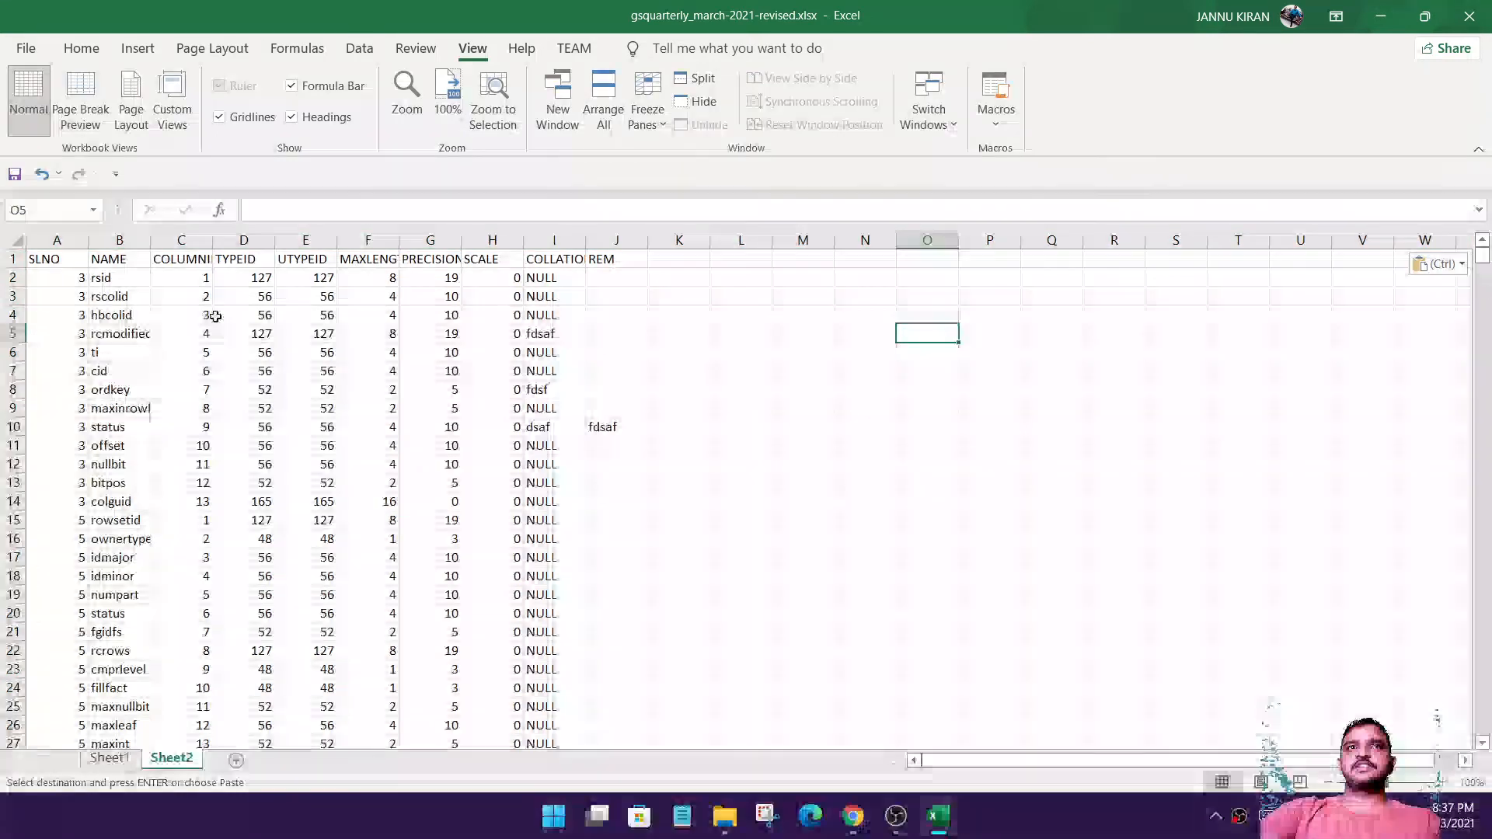
Clear the header texts from cells A1:J1 on Sheet2.
{"action": "left_click_drag", "start_coordinate": [39, 261], "coordinate": [558, 240]}
{"action": "key", "text": "Delete"}
{"action": "left_click", "coordinate": [740, 351]}
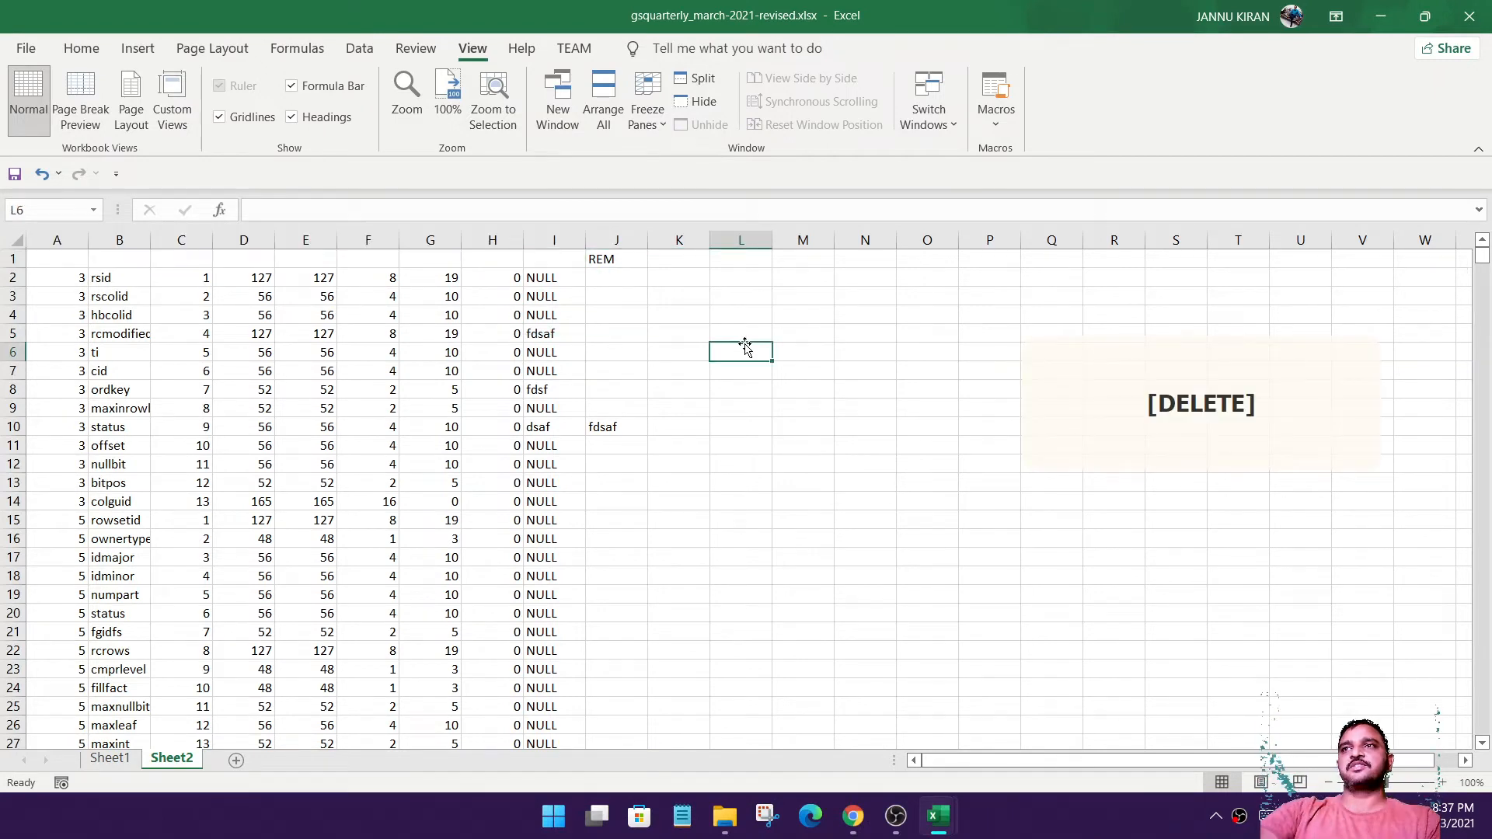
{"action": "left_click", "coordinate": [603, 258]}
{"action": "key", "text": "Delete"}
{"action": "left_click", "coordinate": [658, 353]}
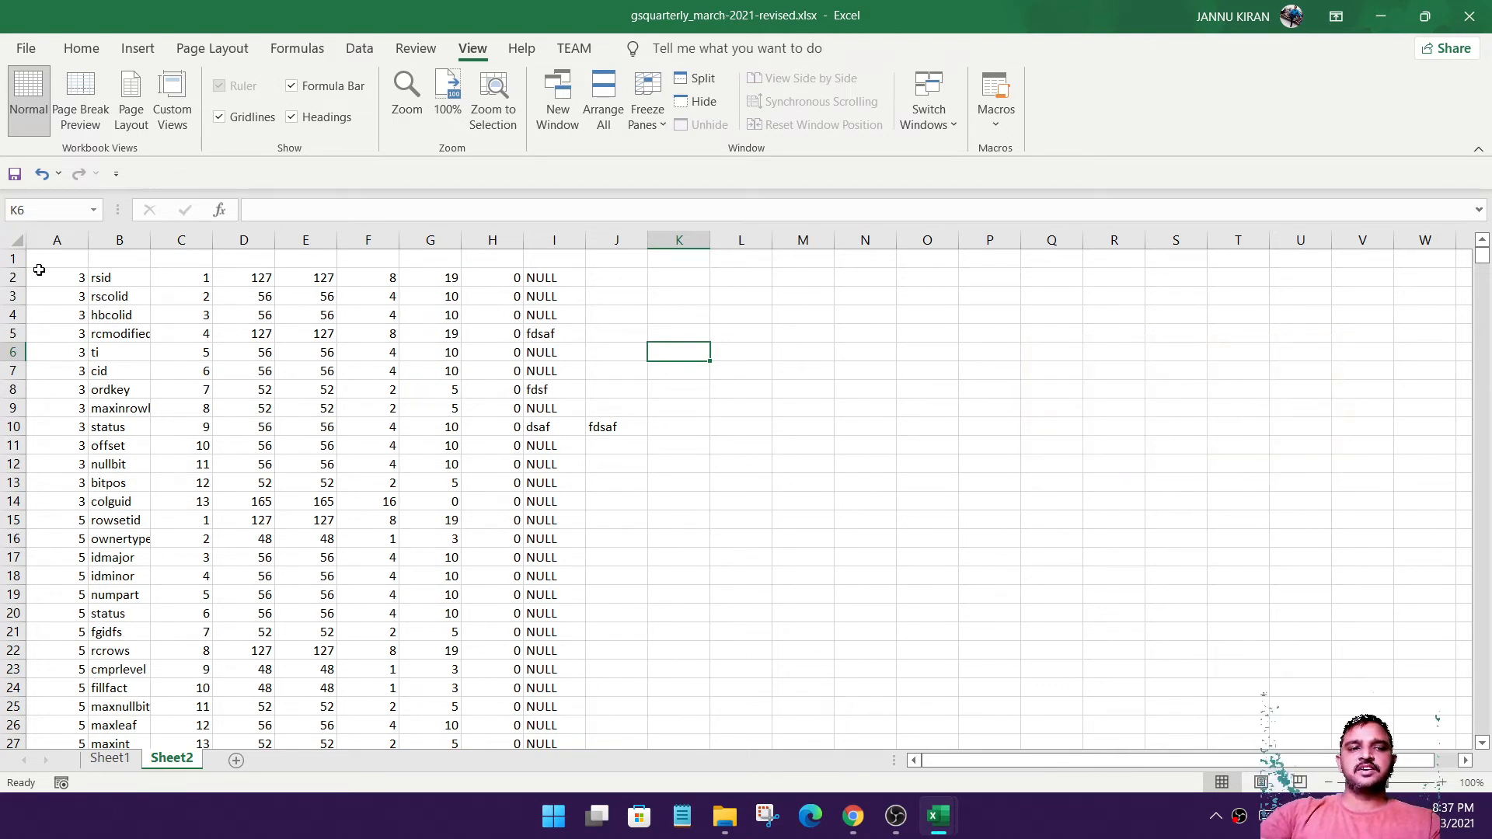
Run the rename macro and the work1 macro on Sheet2, ending with header cells A1:J1 selected.
{"action": "key", "text": "ctrl+shift"}
{"action": "key", "text": "ctrl+shift+h"}
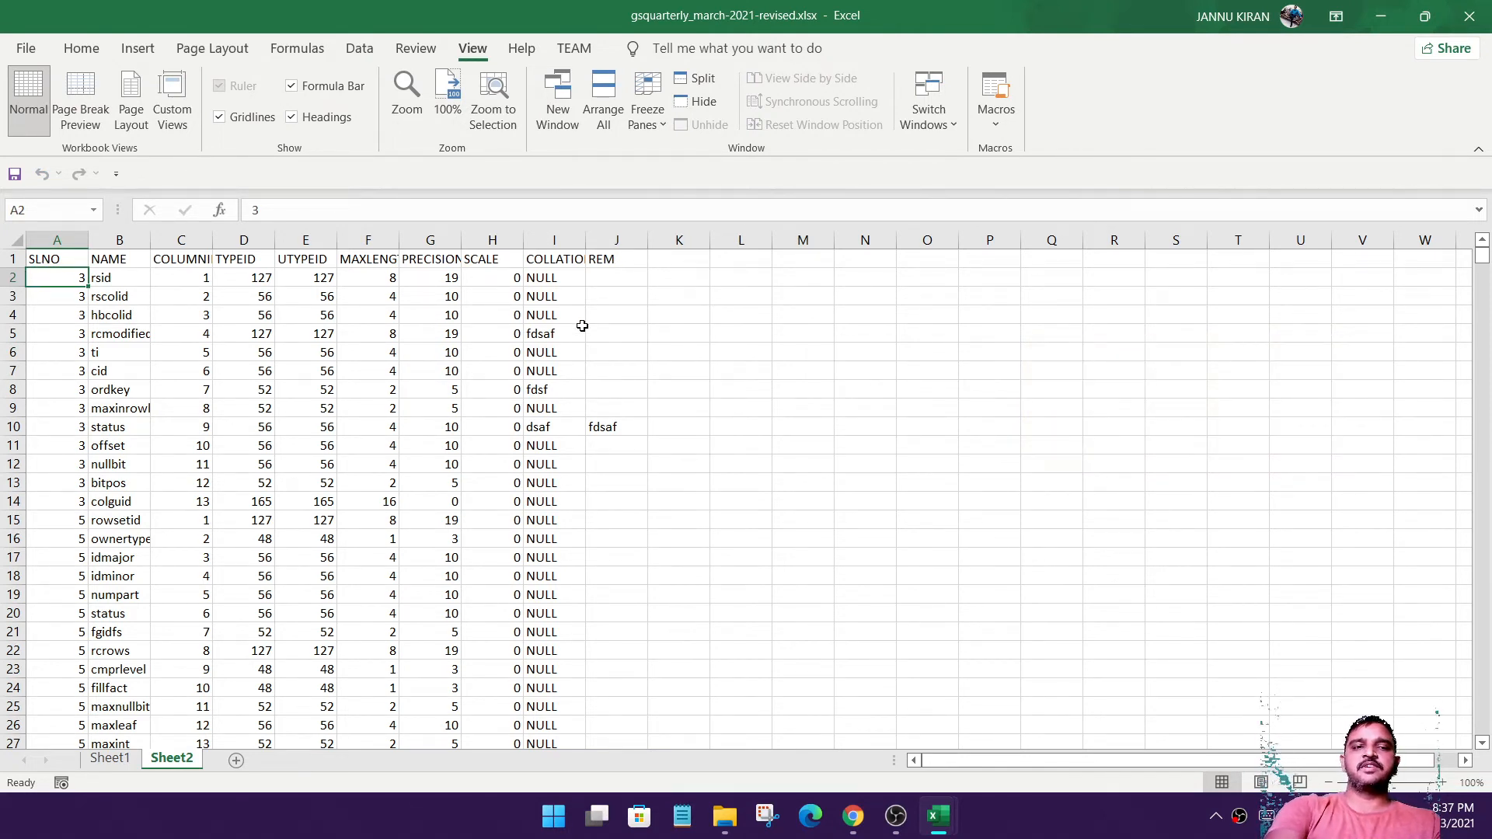
{"action": "key", "text": "ctrl+shift+w"}
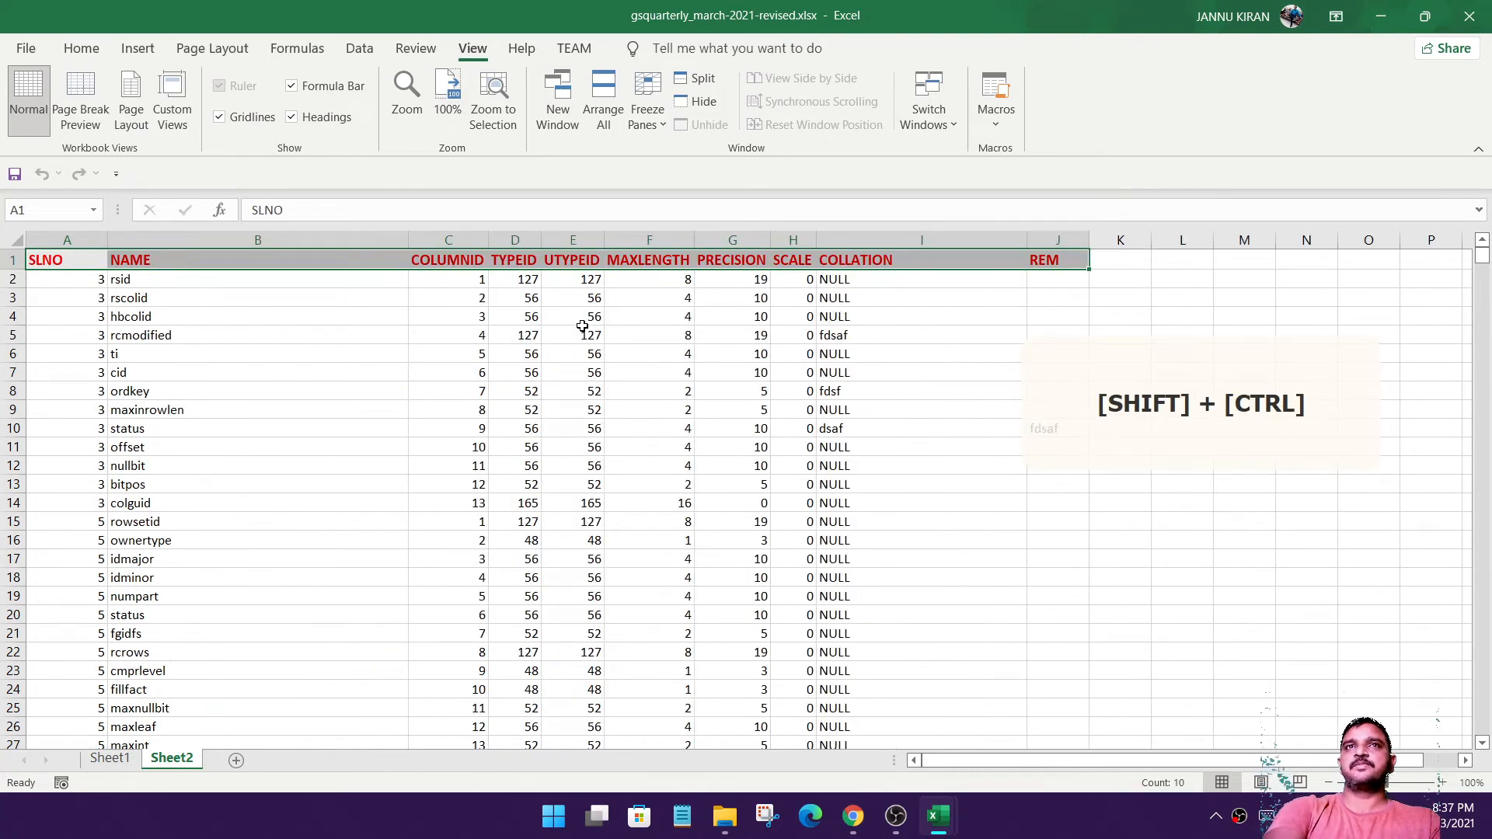
{"action": "left_click", "coordinate": [905, 388]}
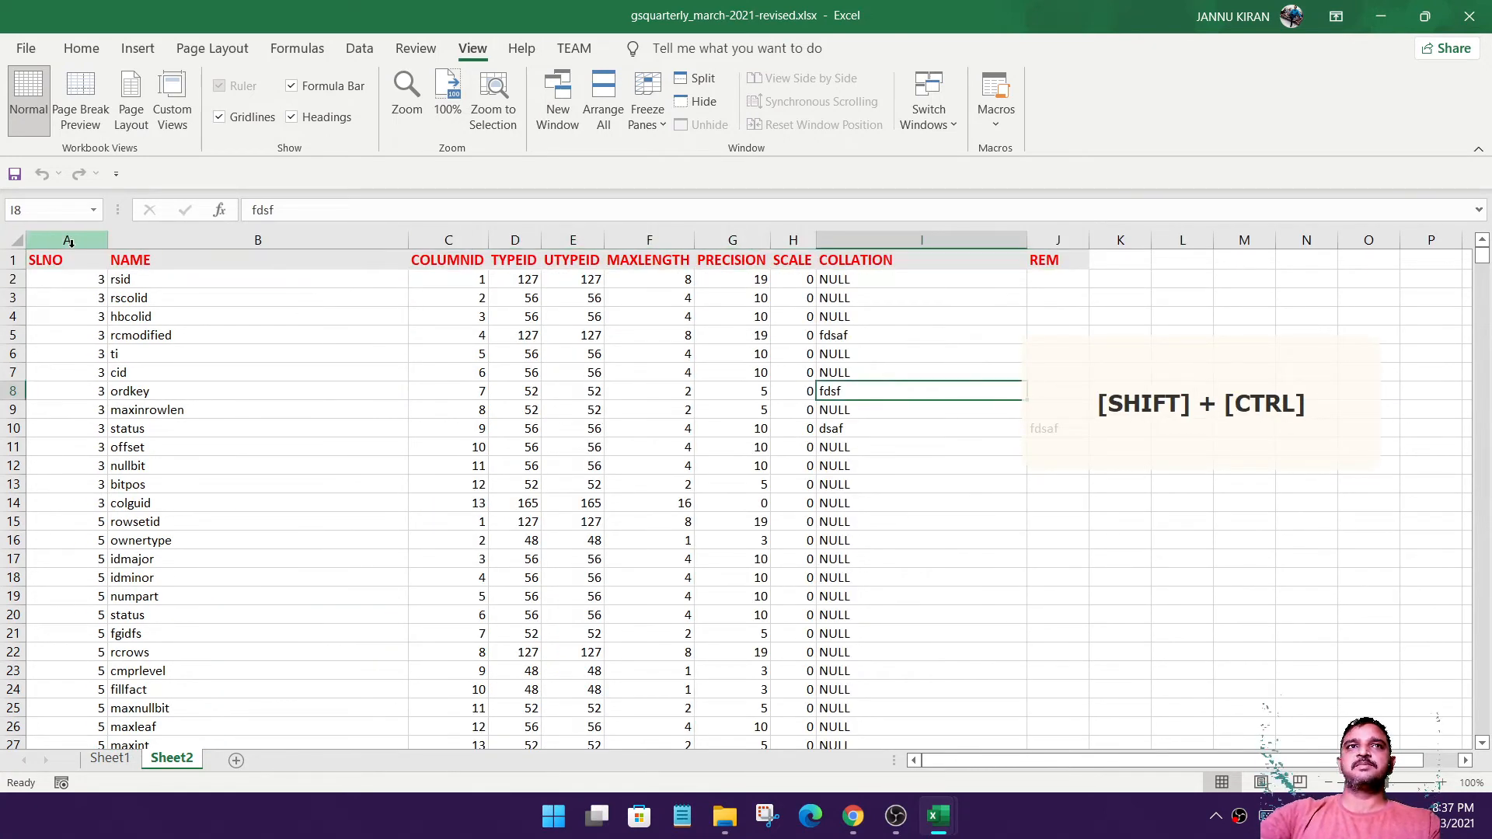
{"action": "left_click_drag", "start_coordinate": [83, 262], "coordinate": [1052, 249]}
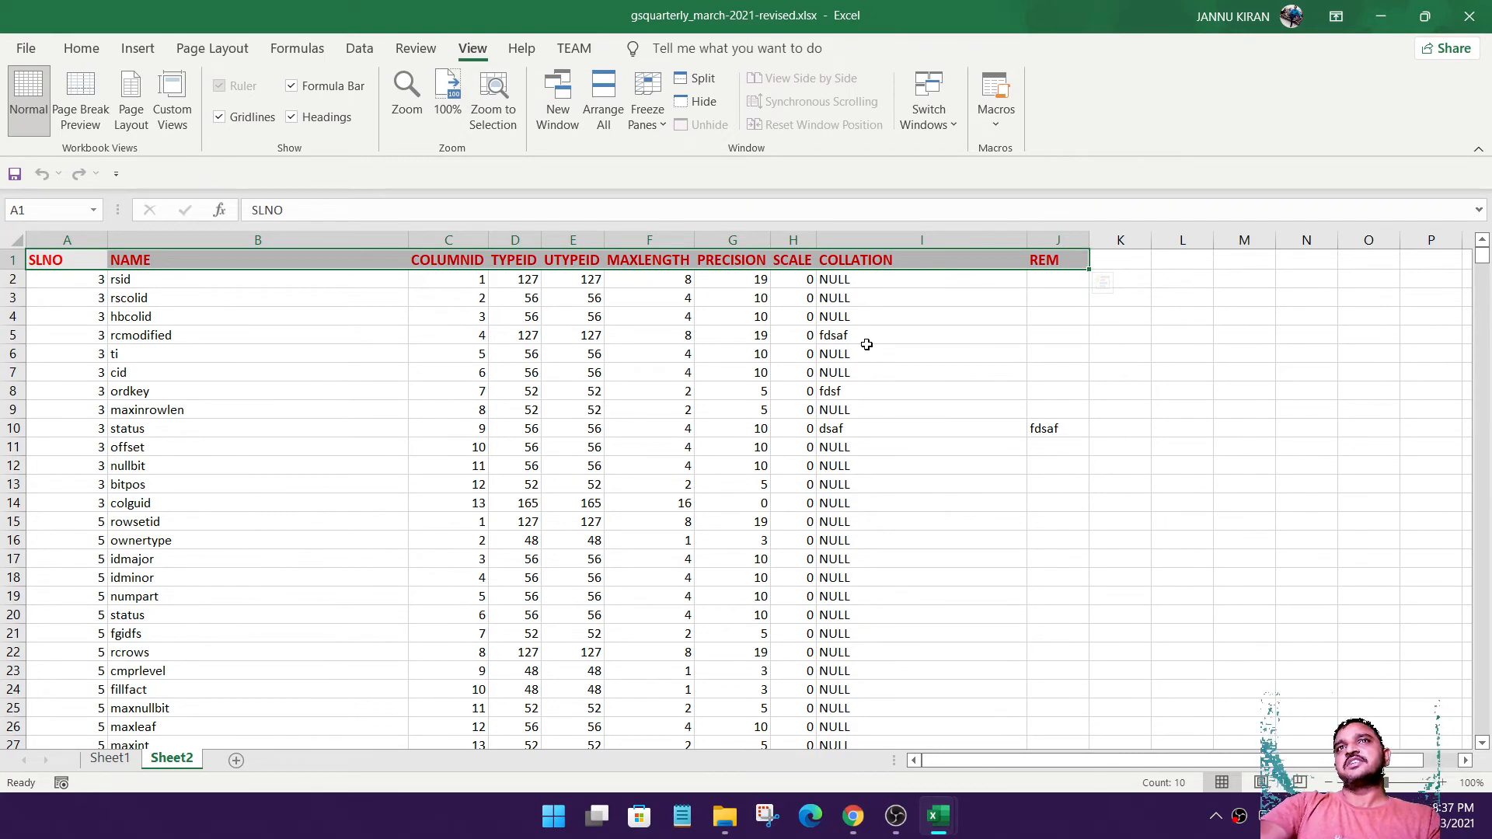
Save the workbook, continuing in the macro-free format without the VB project.
{"action": "left_click", "coordinate": [15, 174]}
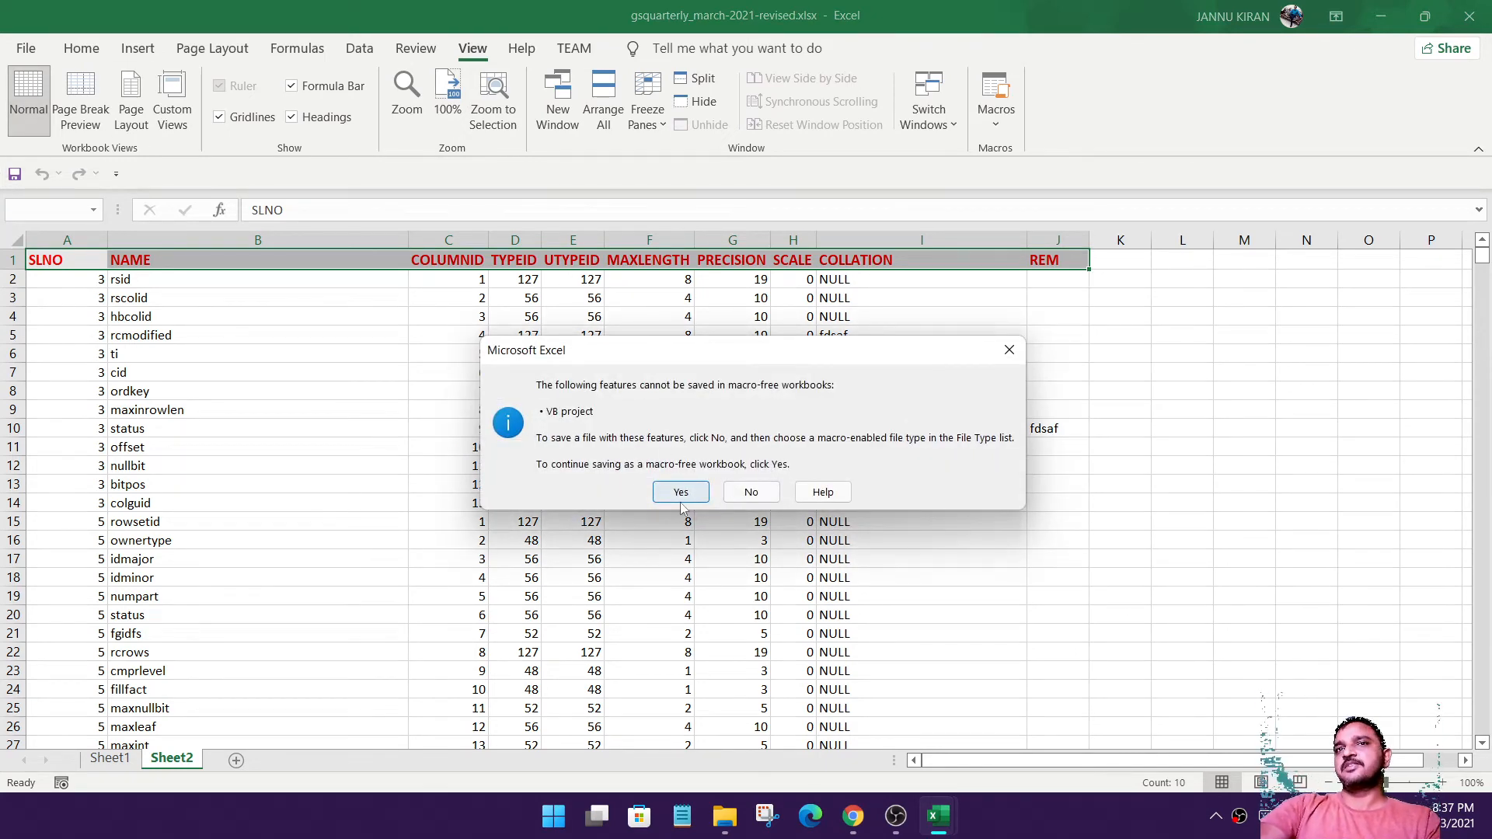
{"action": "left_click", "coordinate": [682, 493]}
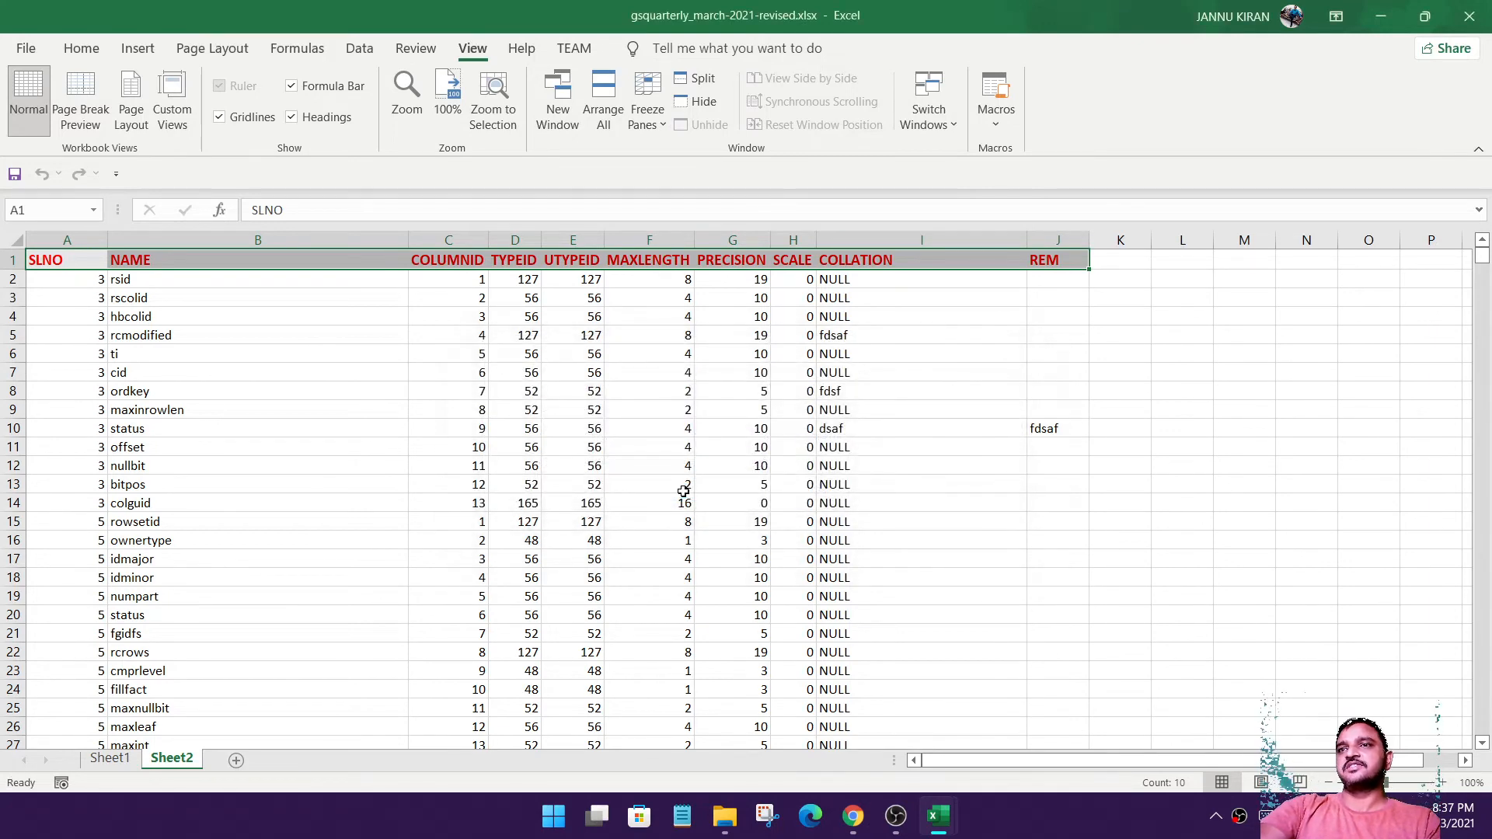
Delete the work1 macro from the workbook and confirm its removal.
{"action": "left_click", "coordinate": [997, 128]}
{"action": "left_click", "coordinate": [1021, 154]}
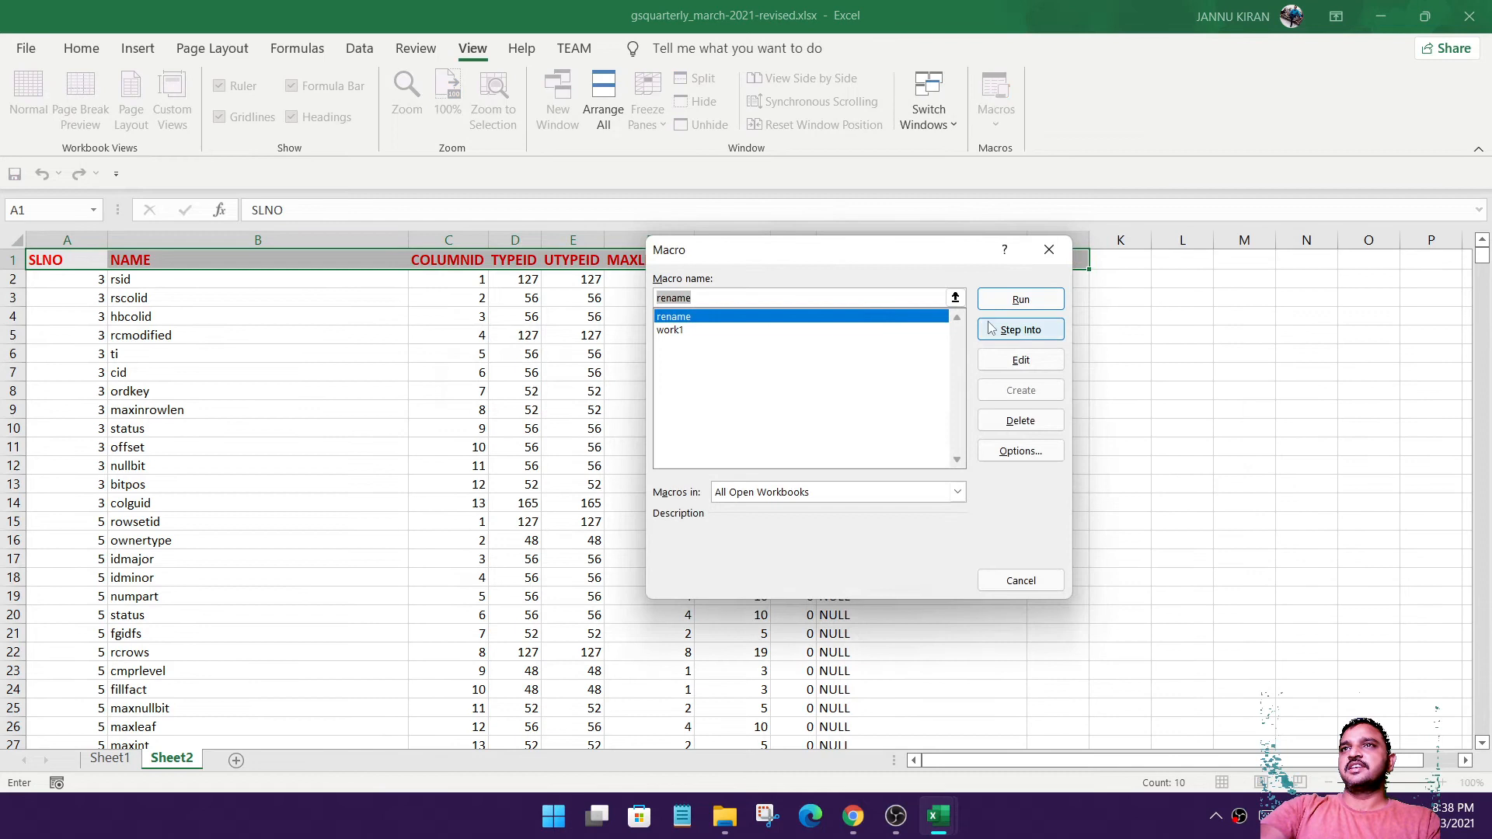
{"action": "left_click", "coordinate": [673, 331]}
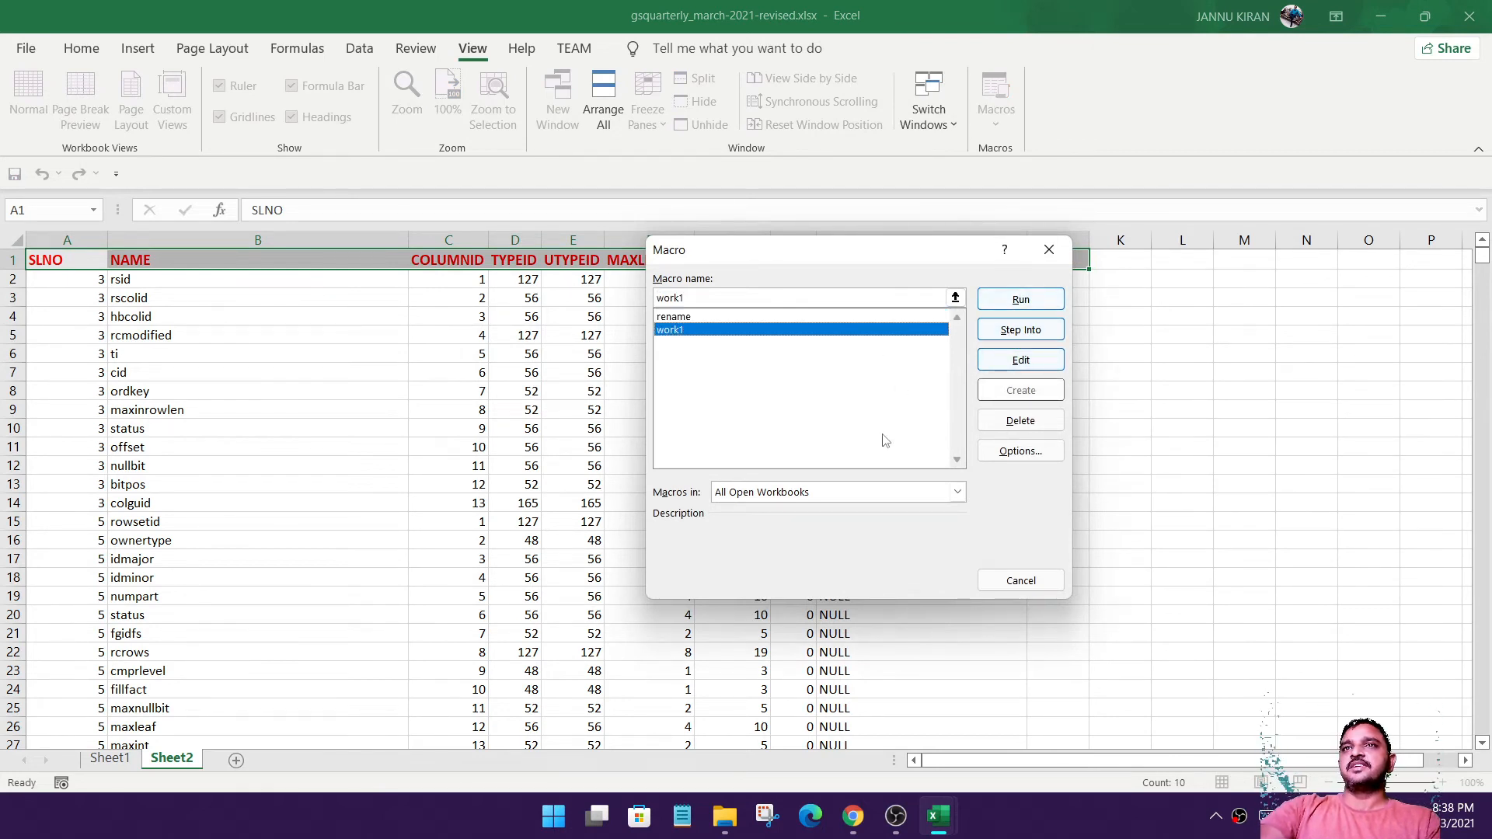
{"action": "left_click", "coordinate": [1021, 421]}
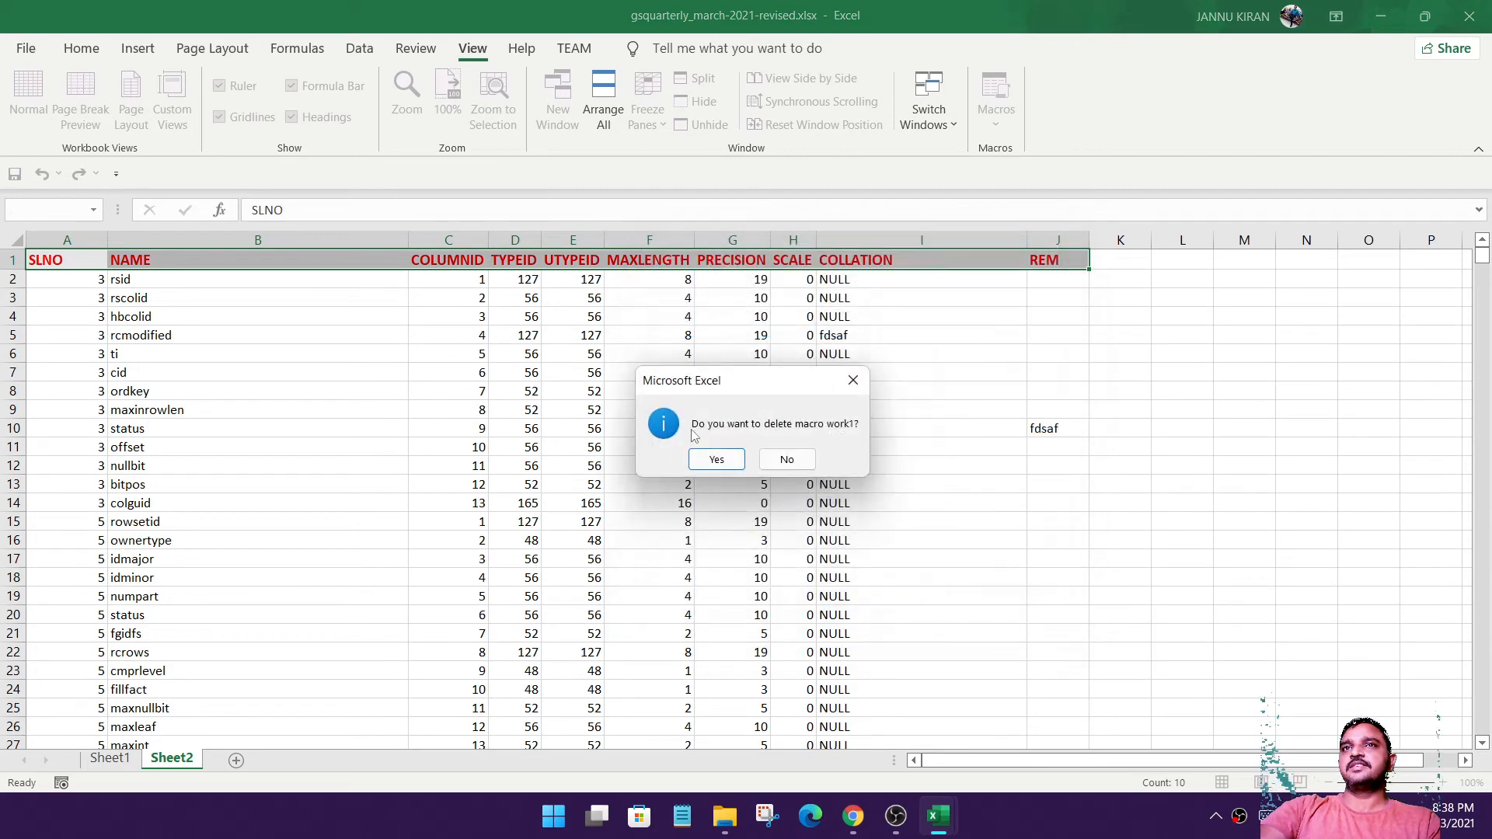
{"action": "left_click", "coordinate": [712, 457]}
Delete the remaining rename macro from the workbook and confirm its removal.
{"action": "left_click", "coordinate": [996, 109]}
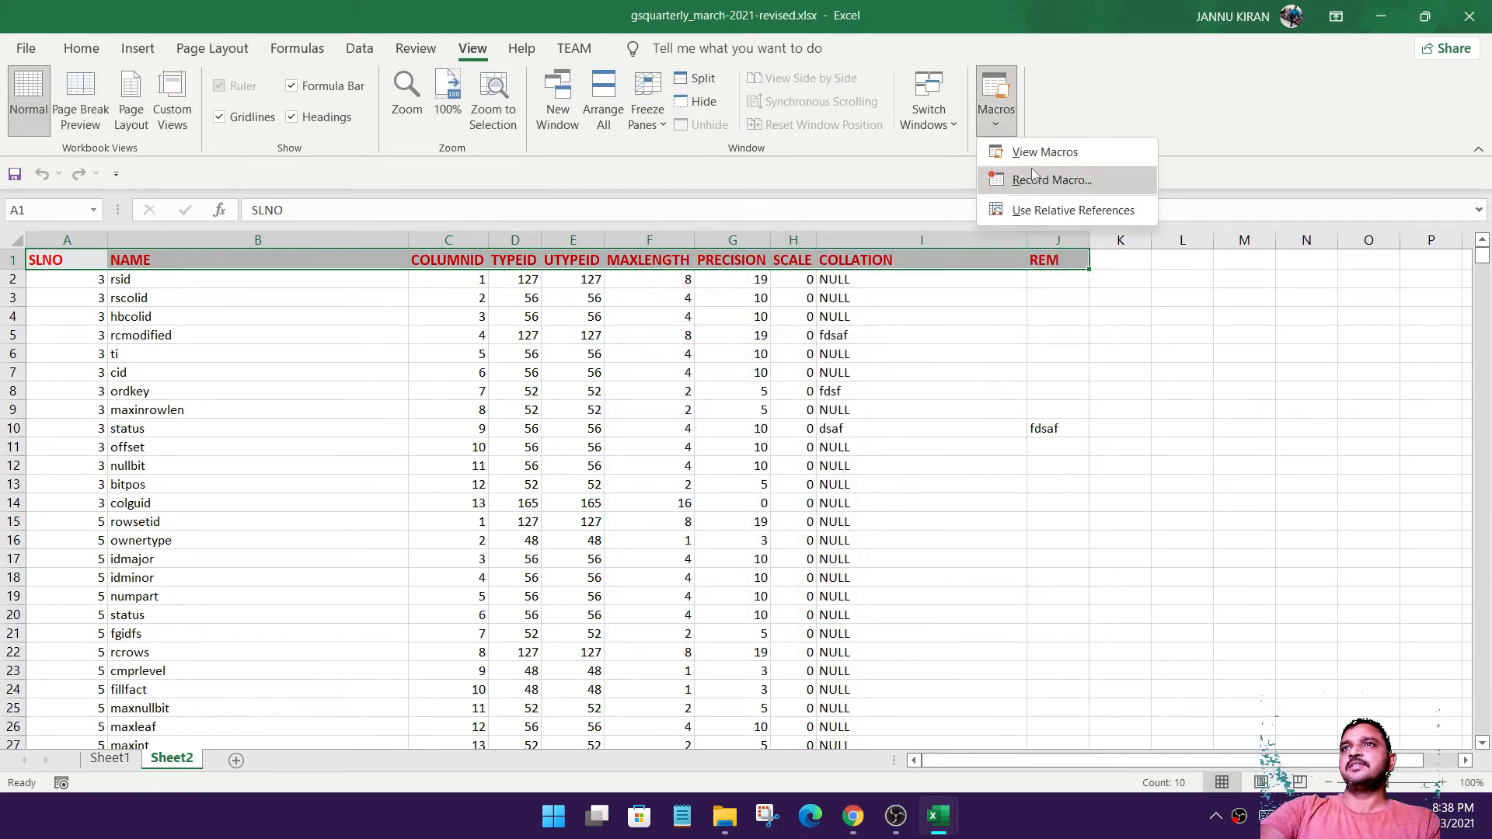
{"action": "left_click", "coordinate": [1066, 153]}
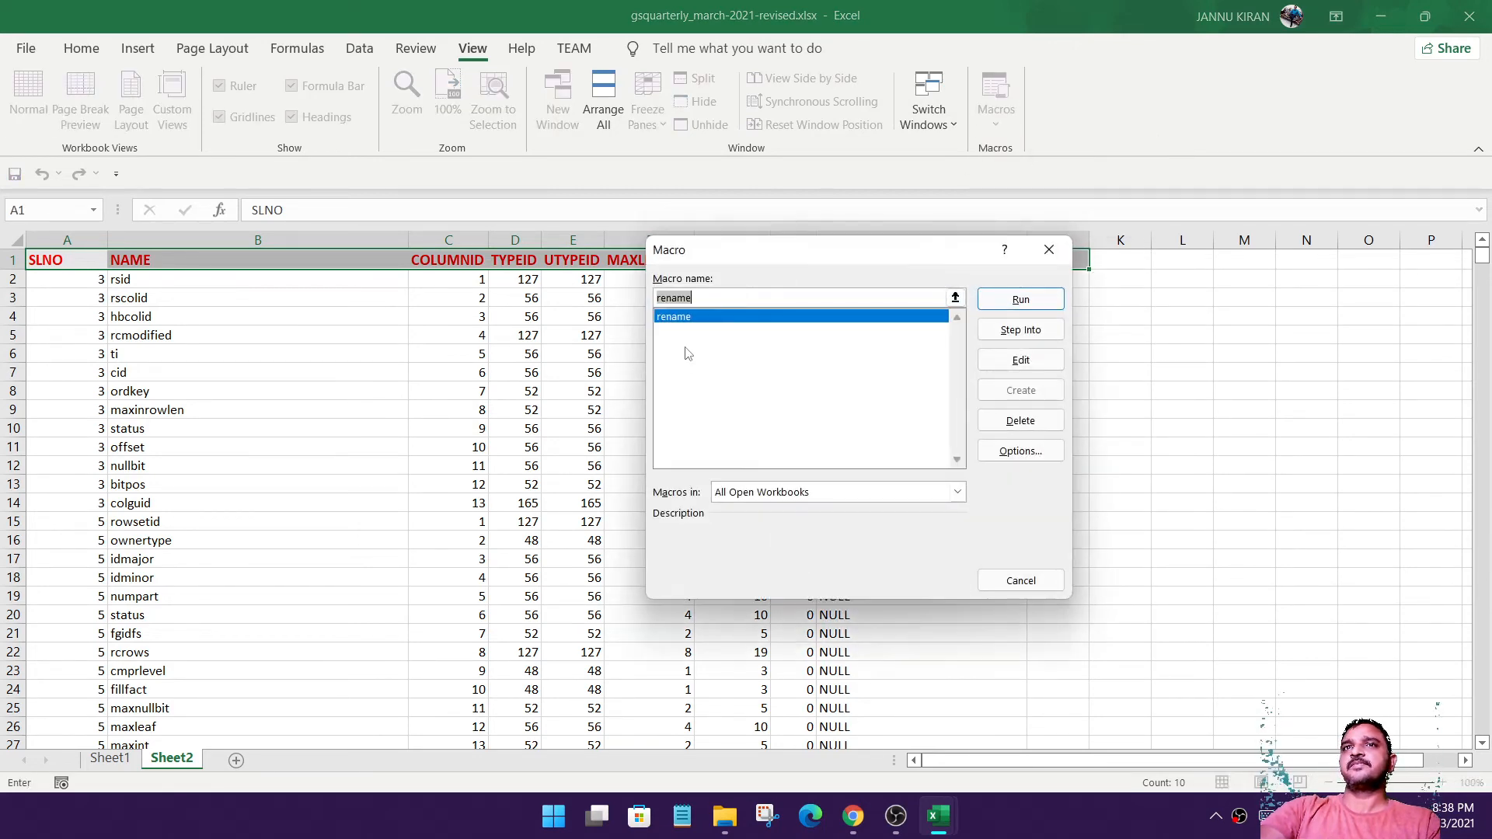
{"action": "left_click", "coordinate": [1021, 420]}
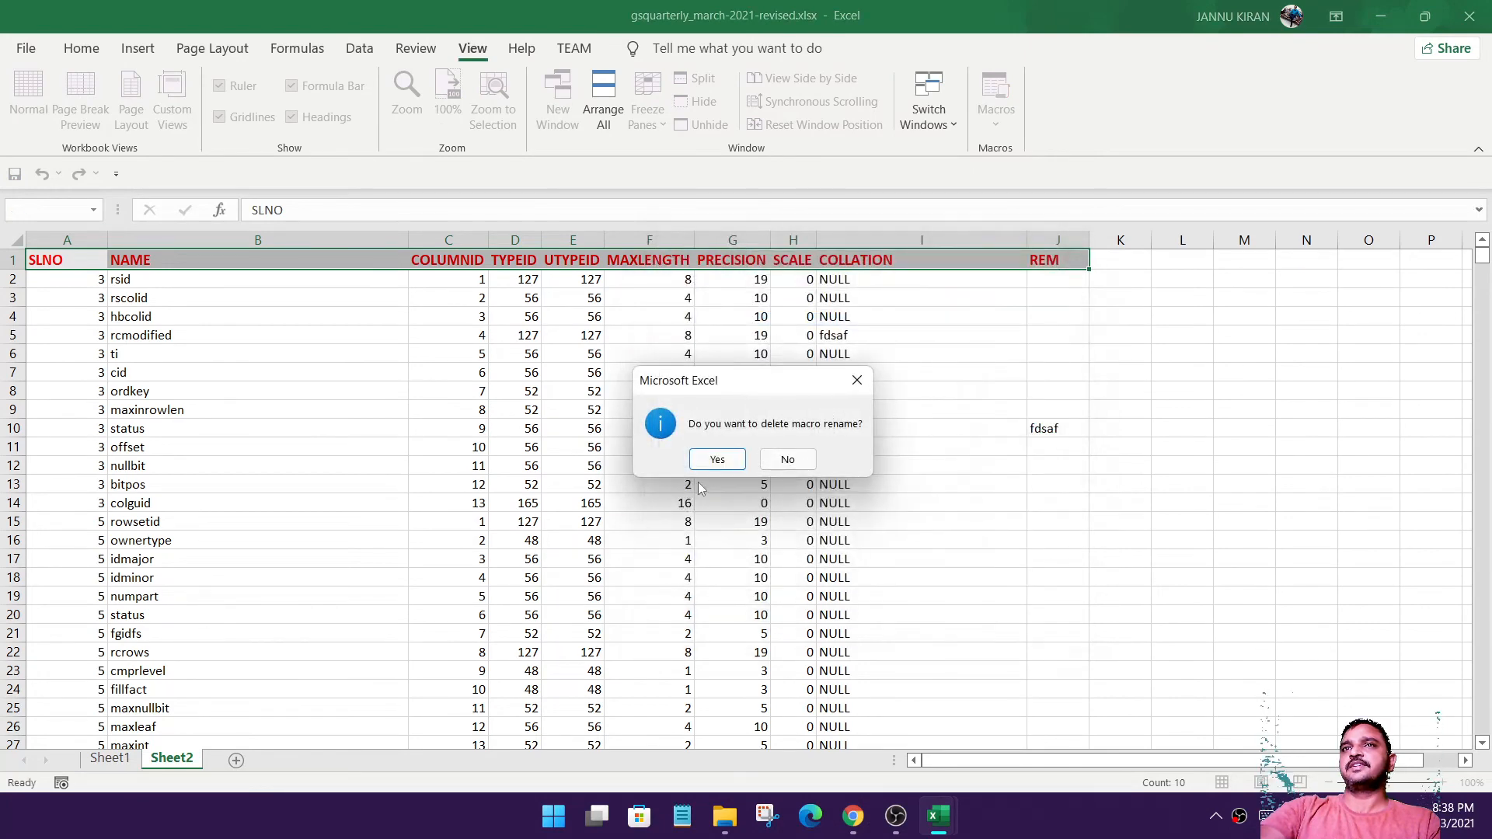
{"action": "left_click", "coordinate": [717, 459]}
{"action": "left_click", "coordinate": [827, 374]}
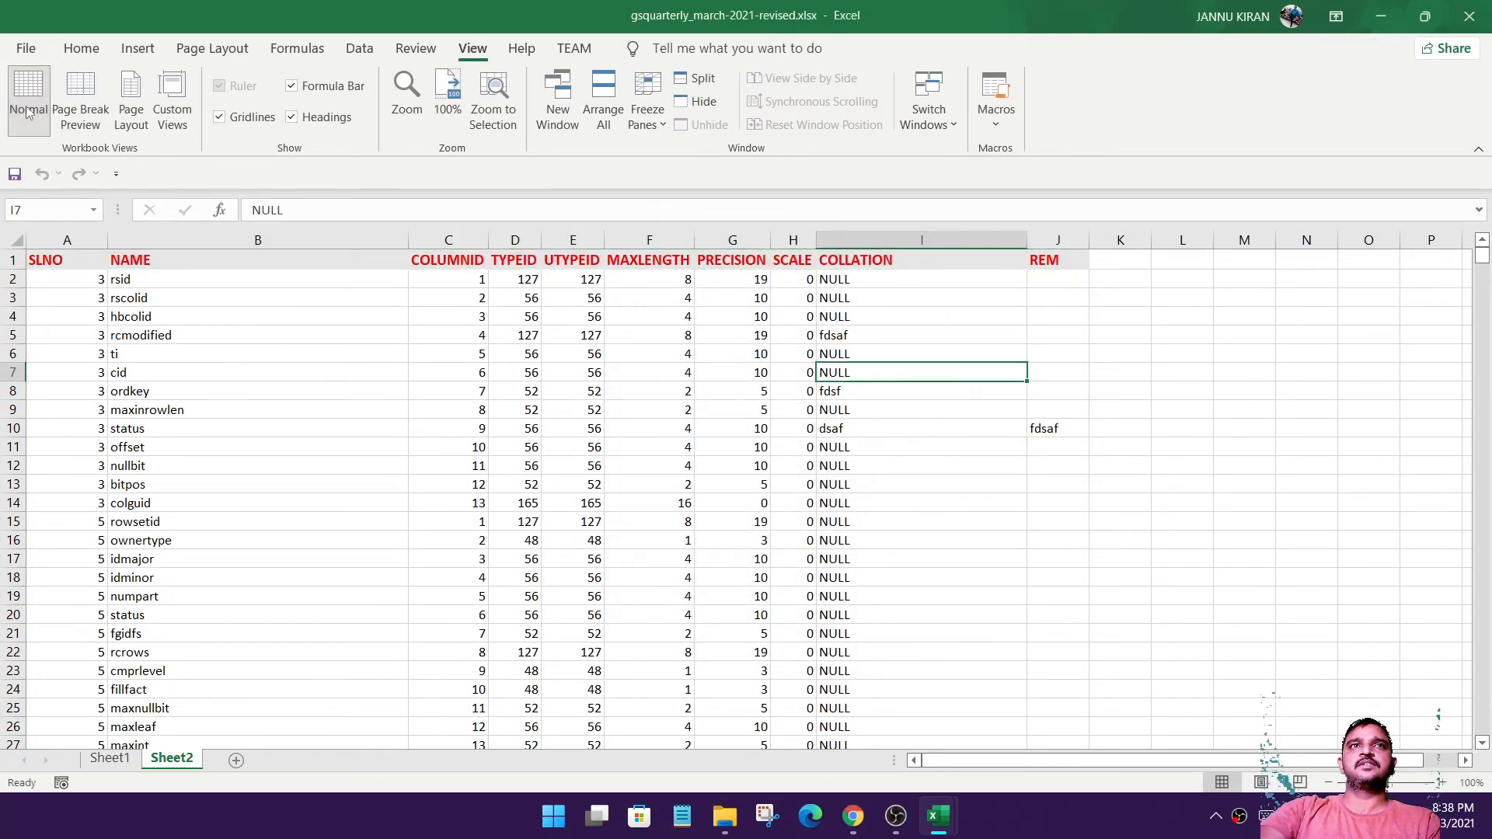
Save the workbook to the Desktop as macro-free gsquarterly_march-2021-revised.xlsx, replacing the existing file.
{"action": "left_click", "coordinate": [15, 177]}
{"action": "left_click", "coordinate": [752, 491]}
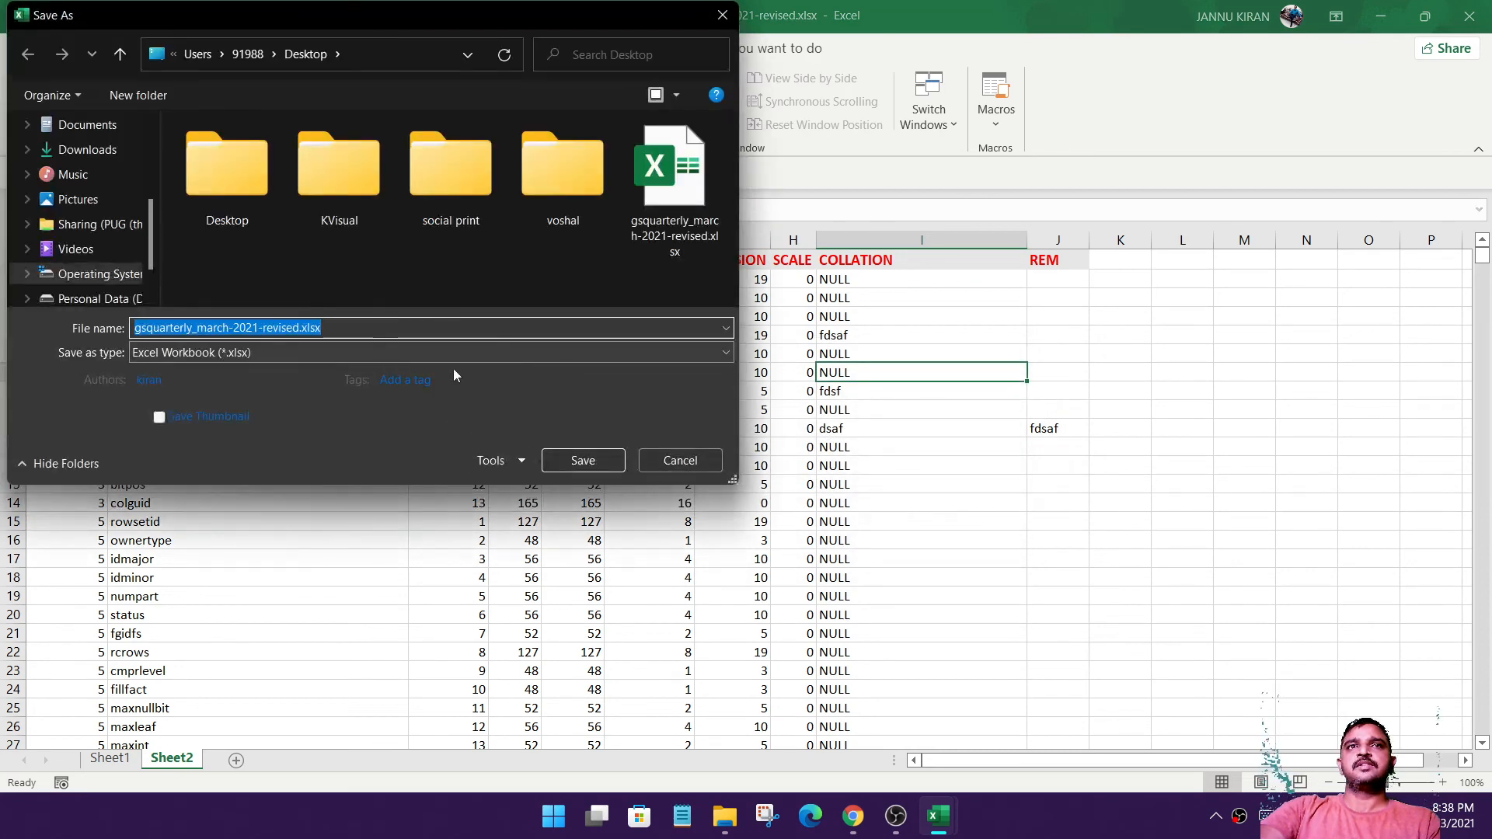
{"action": "left_click", "coordinate": [583, 460]}
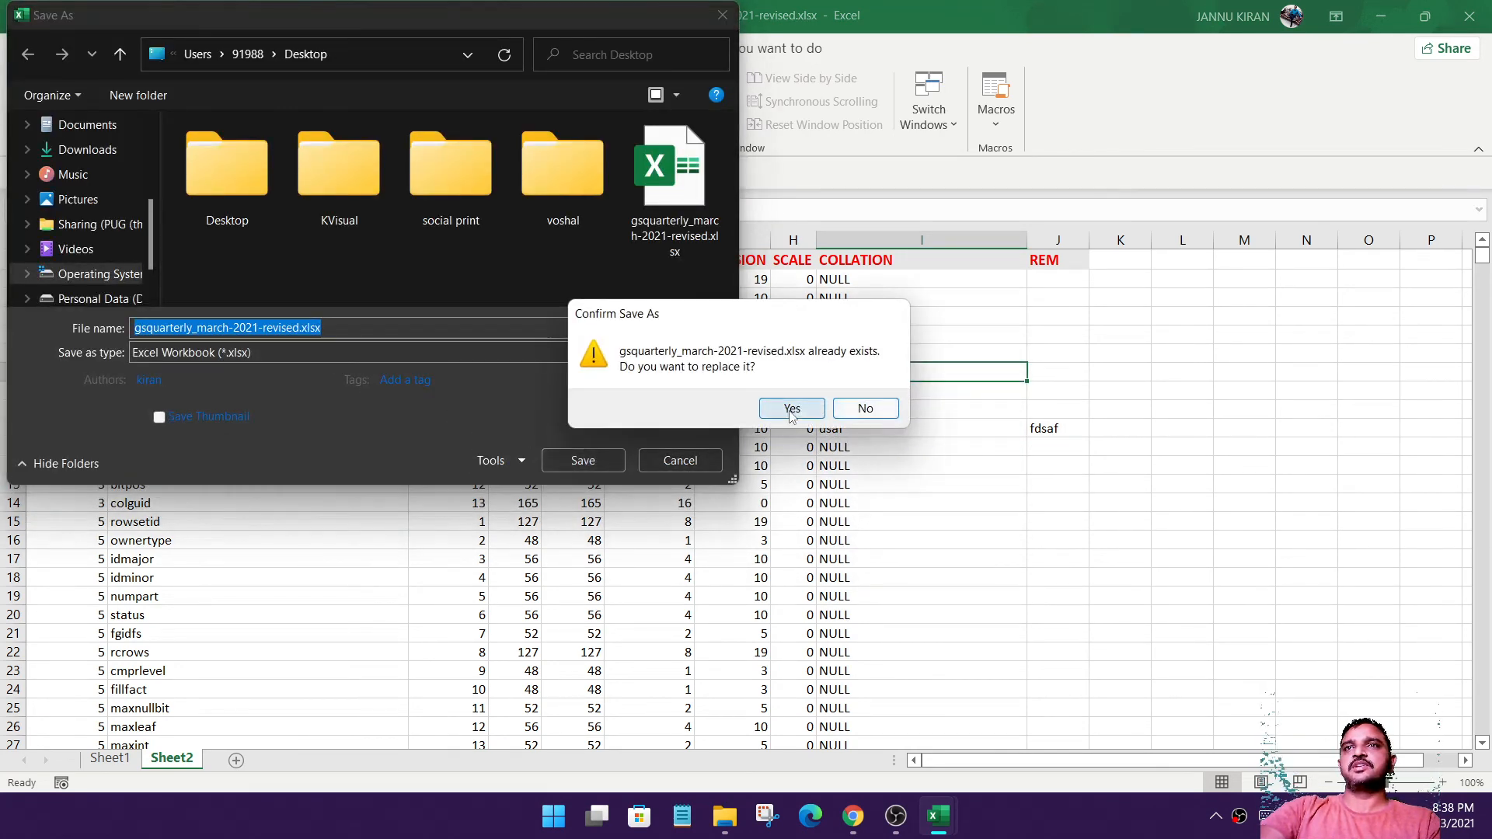
{"action": "left_click", "coordinate": [793, 407]}
{"action": "left_click", "coordinate": [683, 492]}
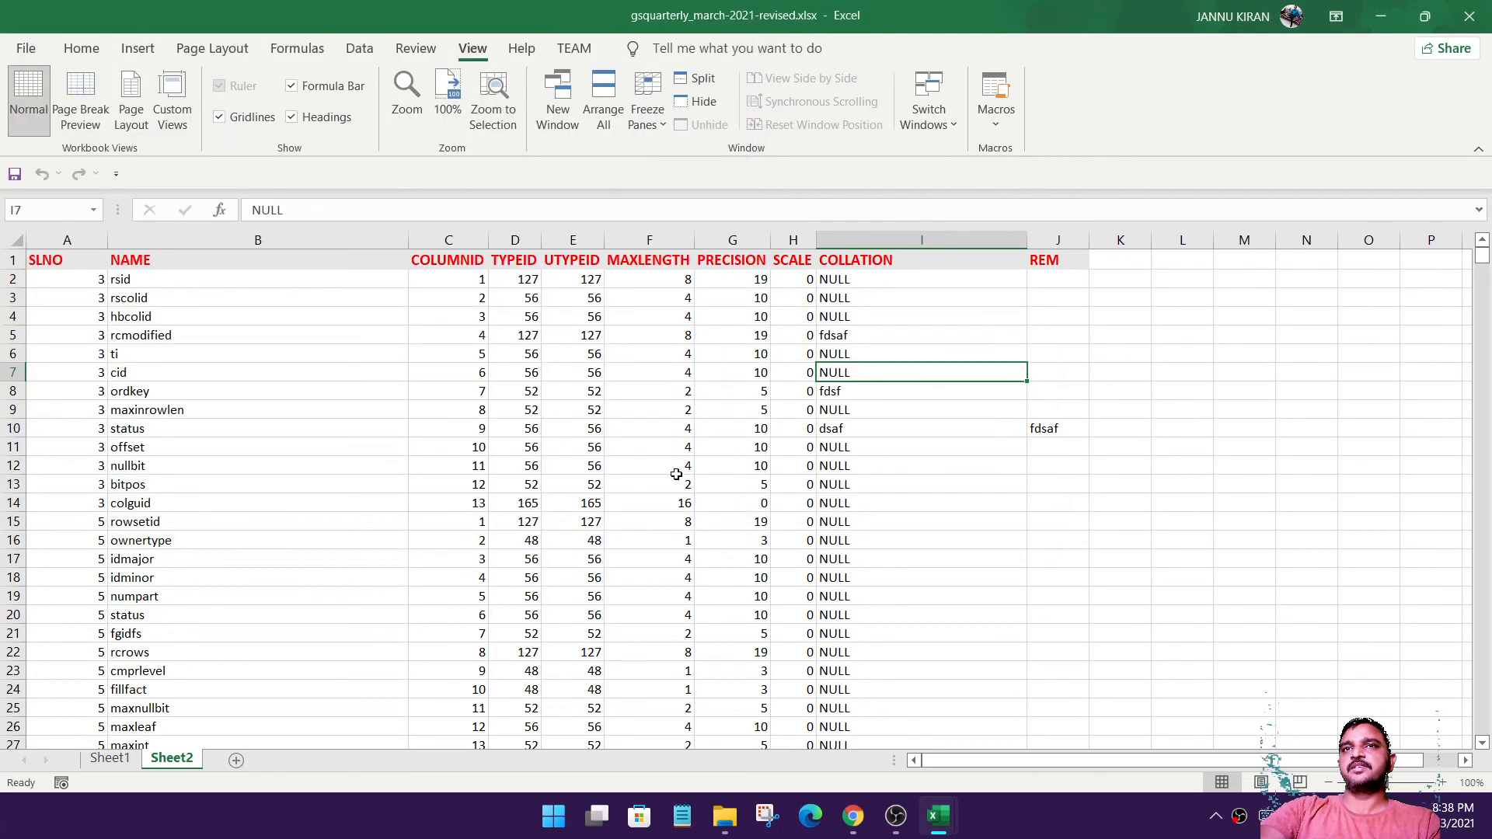
{"action": "left_click", "coordinate": [671, 447]}
{"action": "scroll", "coordinate": [672, 446], "scroll_direction": "down", "scroll_amount": 2}
{"action": "scroll", "coordinate": [671, 446], "scroll_direction": "up", "scroll_amount": 2}
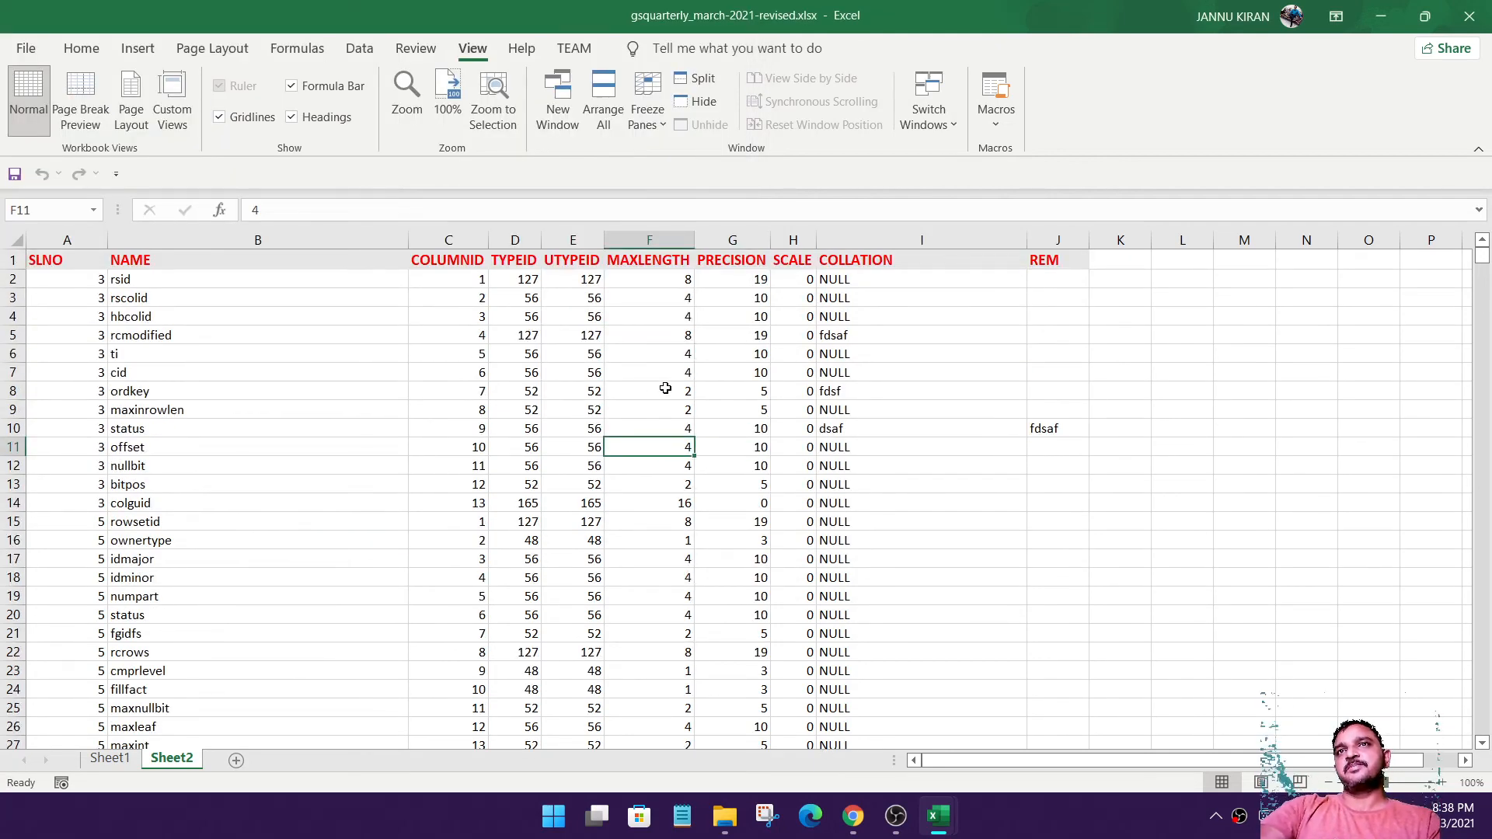
{"action": "left_click", "coordinate": [293, 355]}
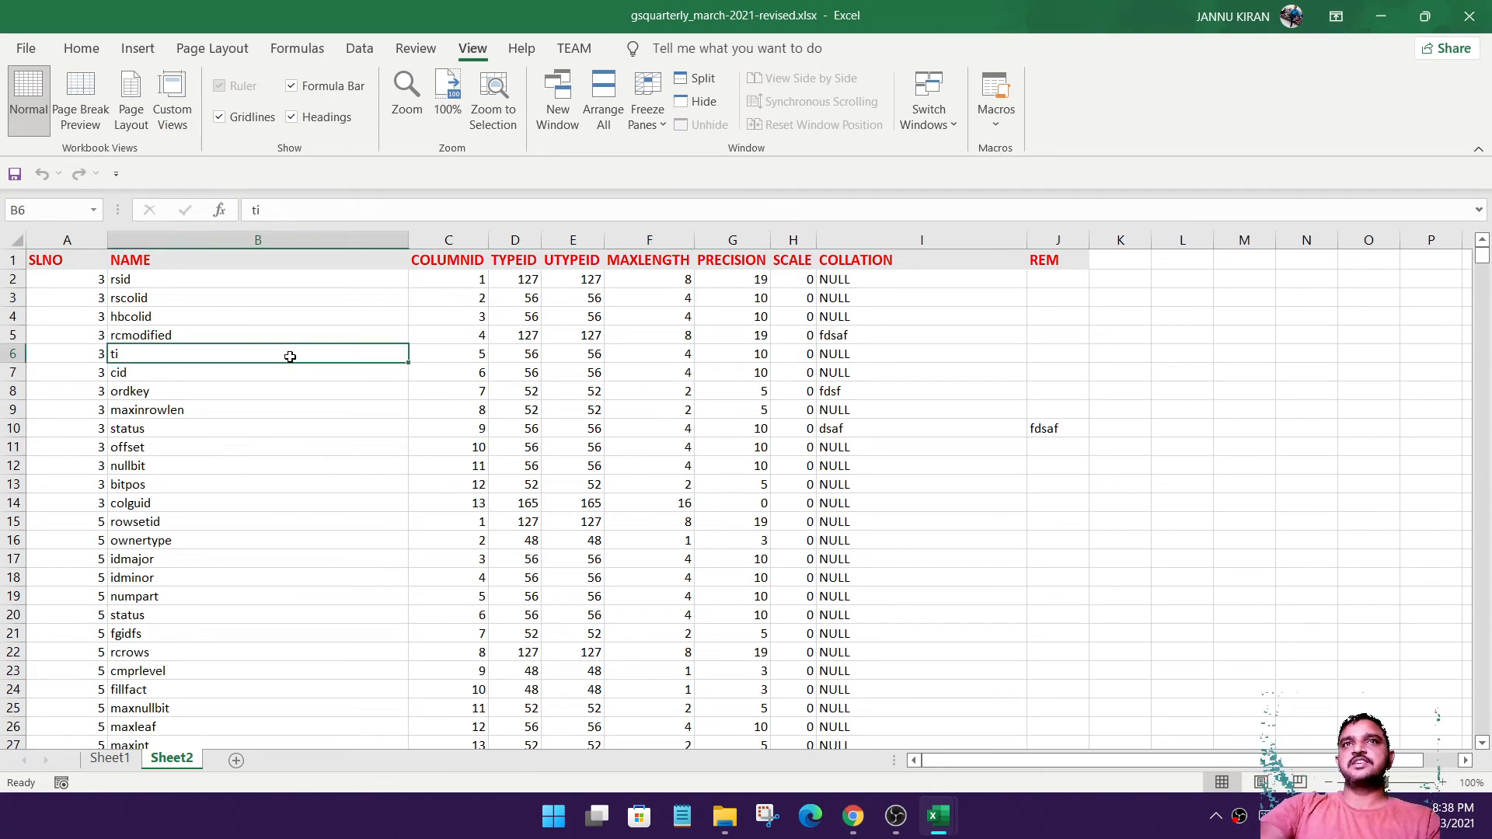